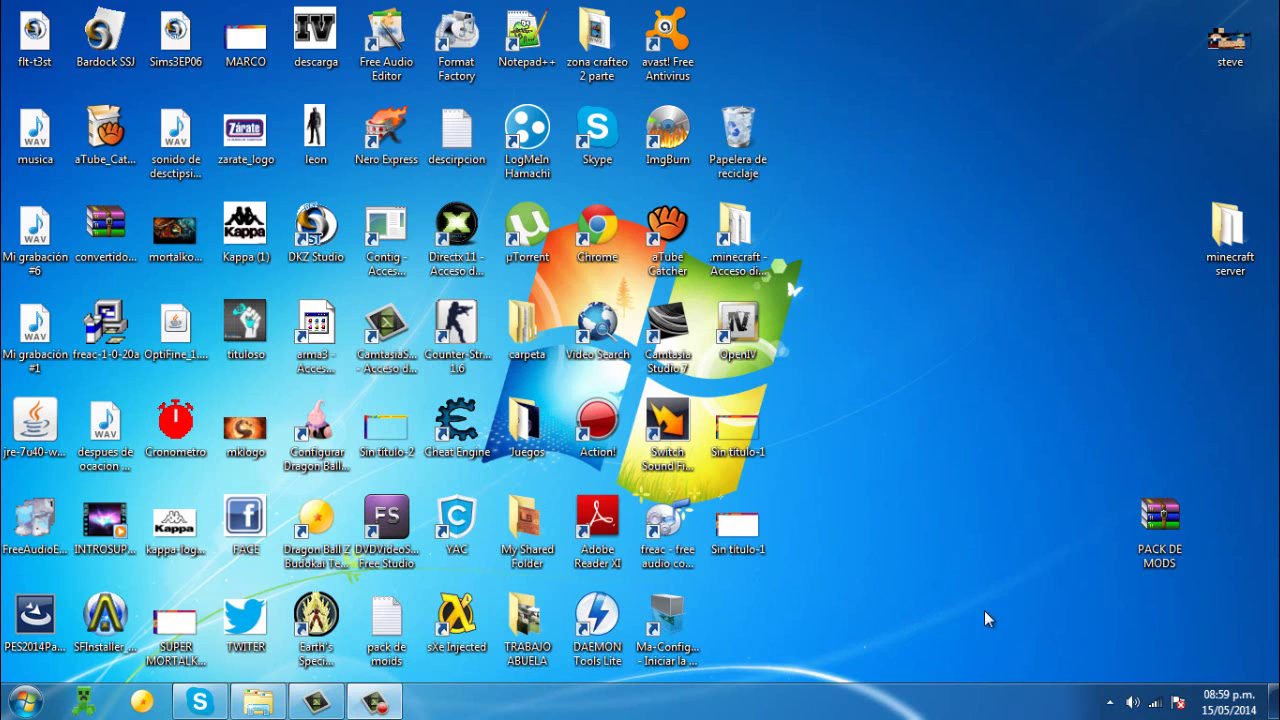
Move the PACK DE MODS archive on the desktop closer to the other icons, onto the row of the Action! shortcut.
drag(1160, 520, 1090, 525)
drag(988, 266, 1122, 616)
drag(988, 308, 1152, 680)
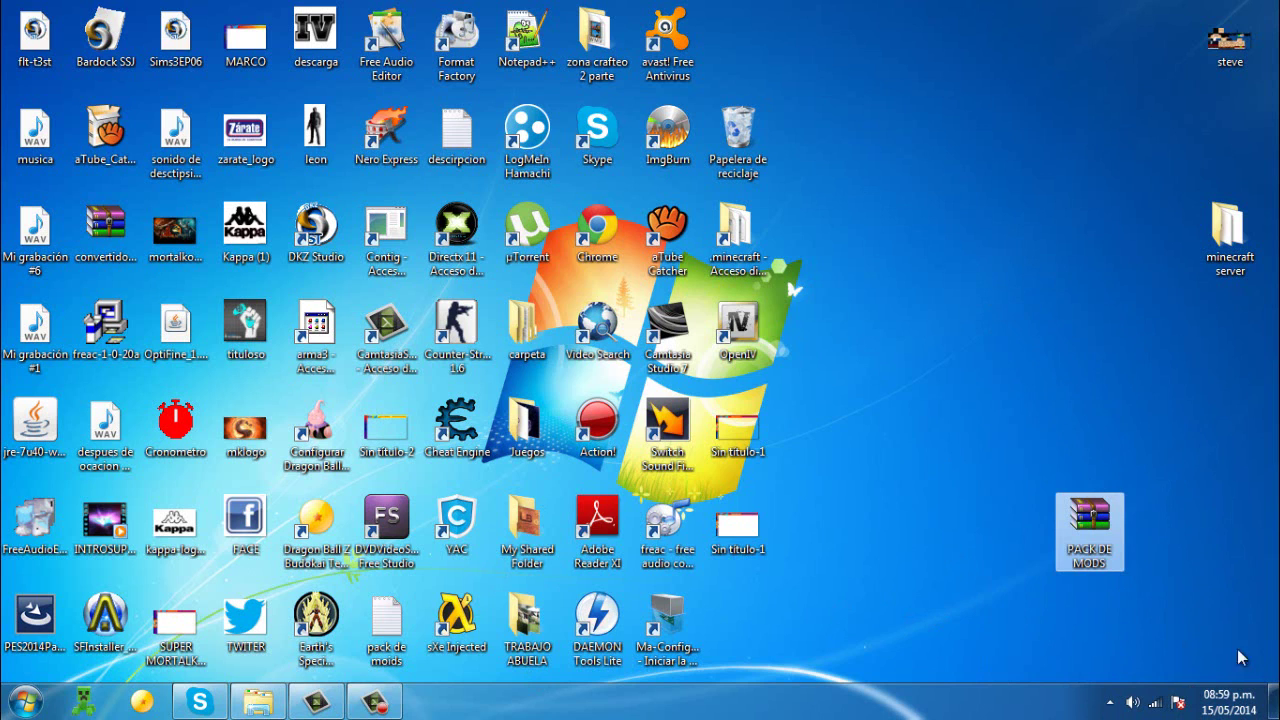
drag(1200, 636, 986, 494)
drag(1053, 531, 990, 425)
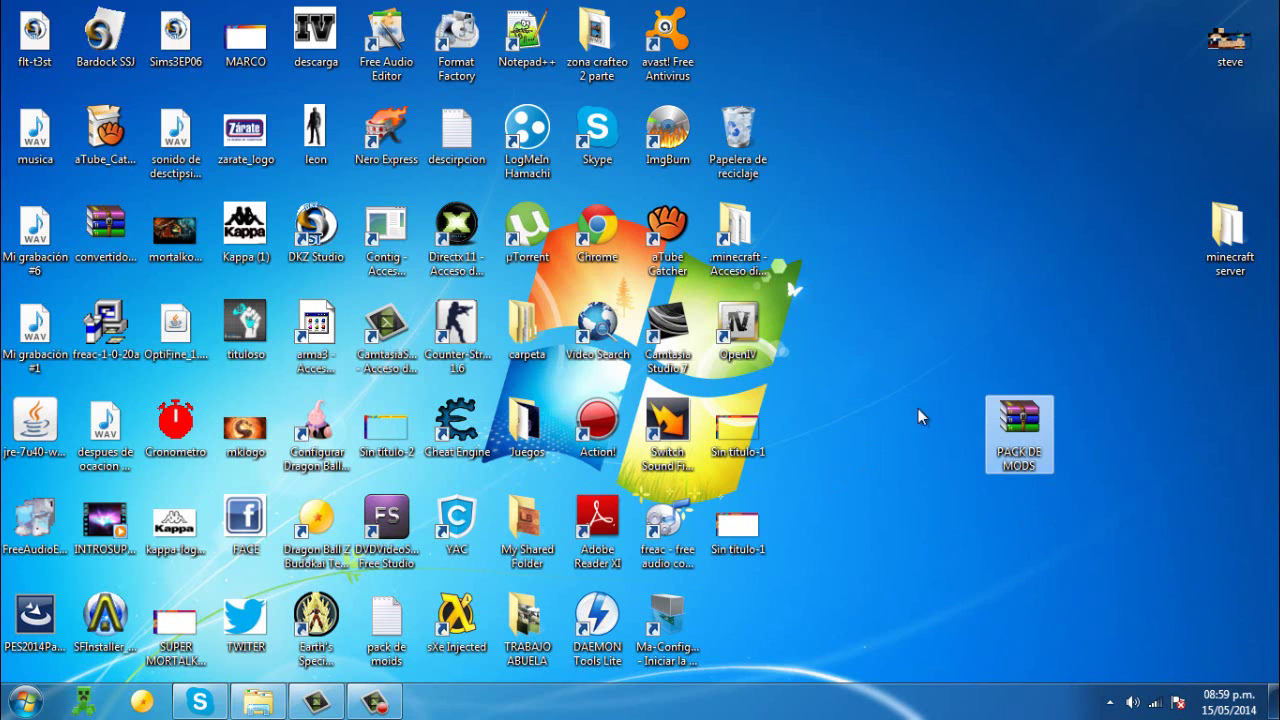
click(983, 504)
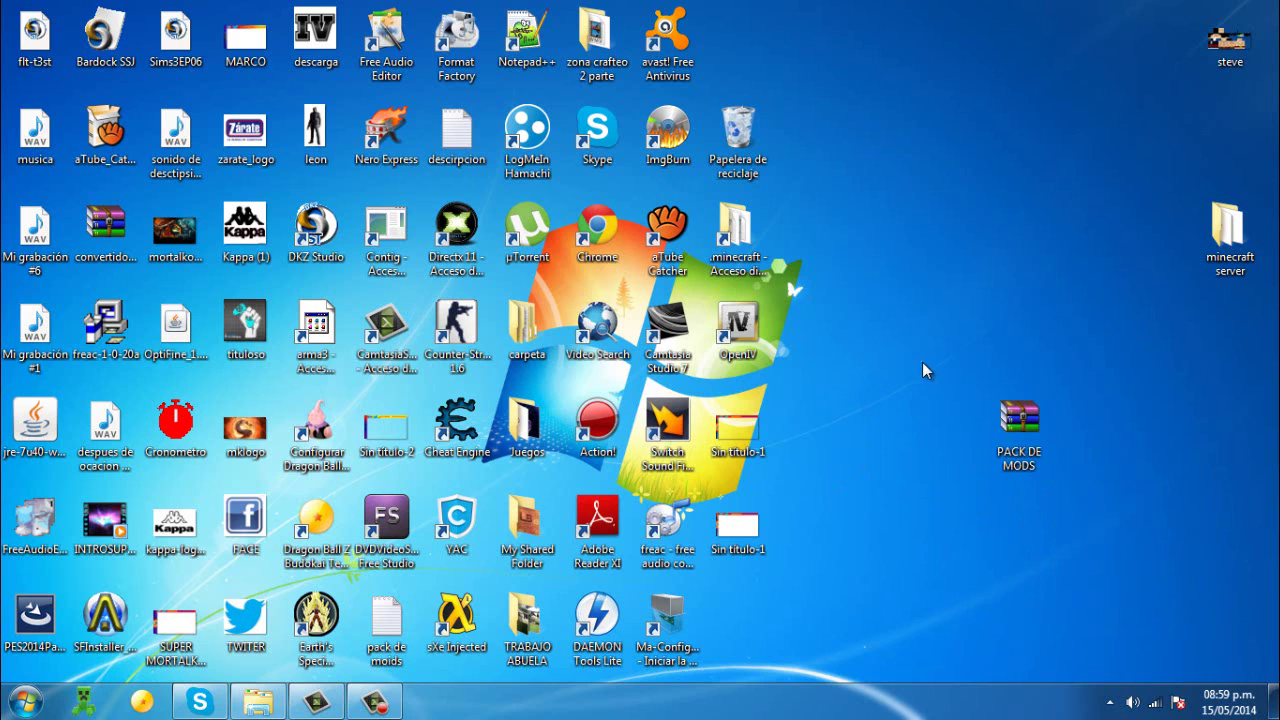
drag(1170, 367, 908, 268)
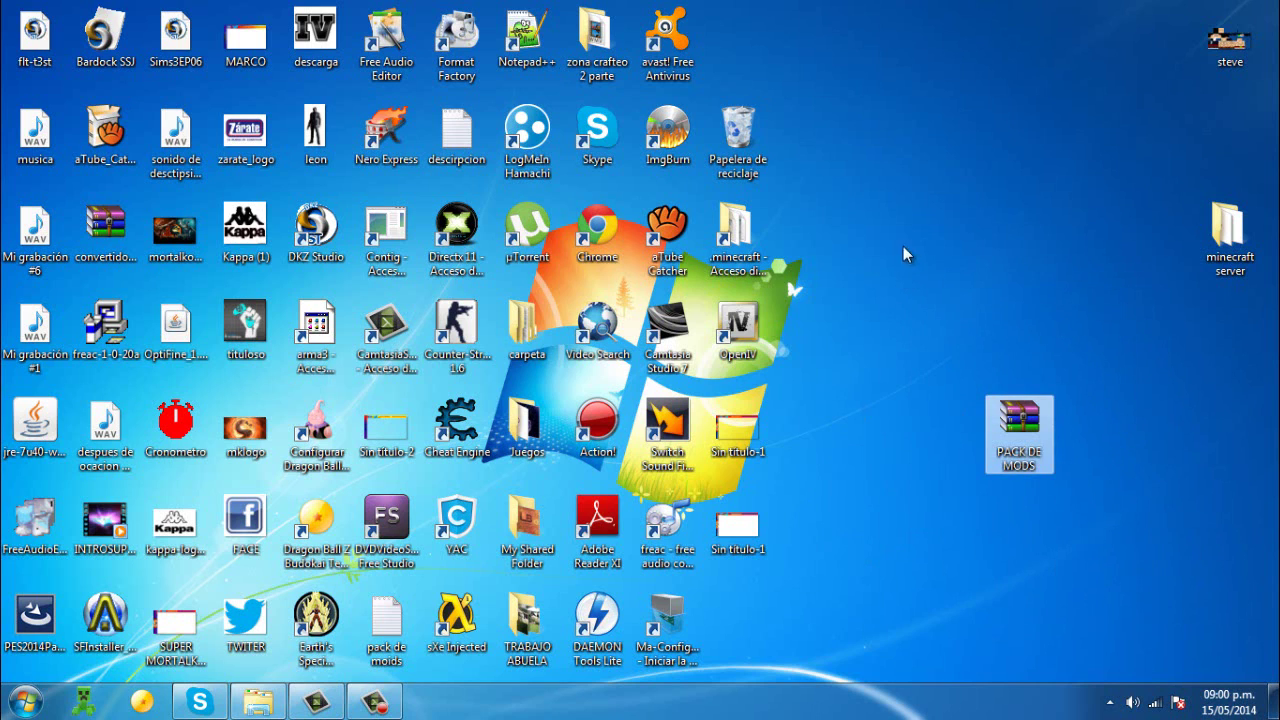
drag(931, 224, 1067, 524)
click(1078, 538)
drag(926, 315, 1055, 512)
drag(912, 373, 1093, 460)
drag(860, 45, 800, 22)
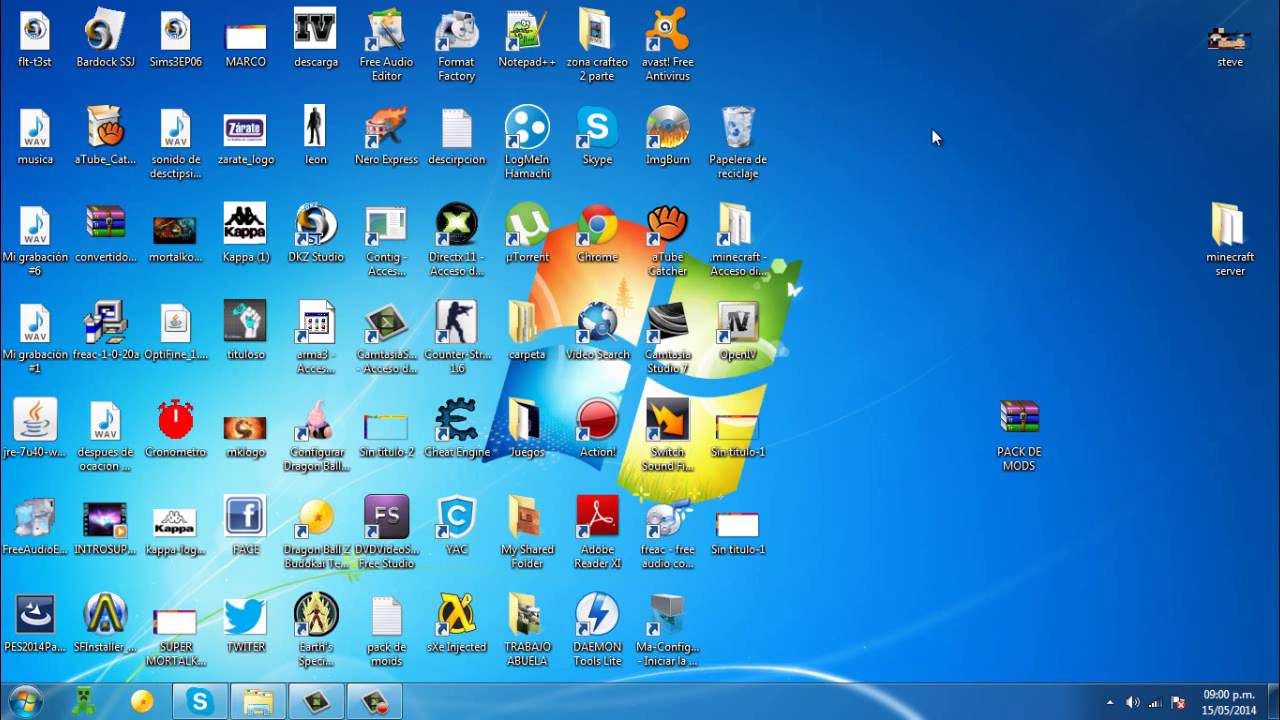
Move the PACK DE MODS archive one row higher on the desktop and leave it unselected.
drag(1016, 420, 1016, 323)
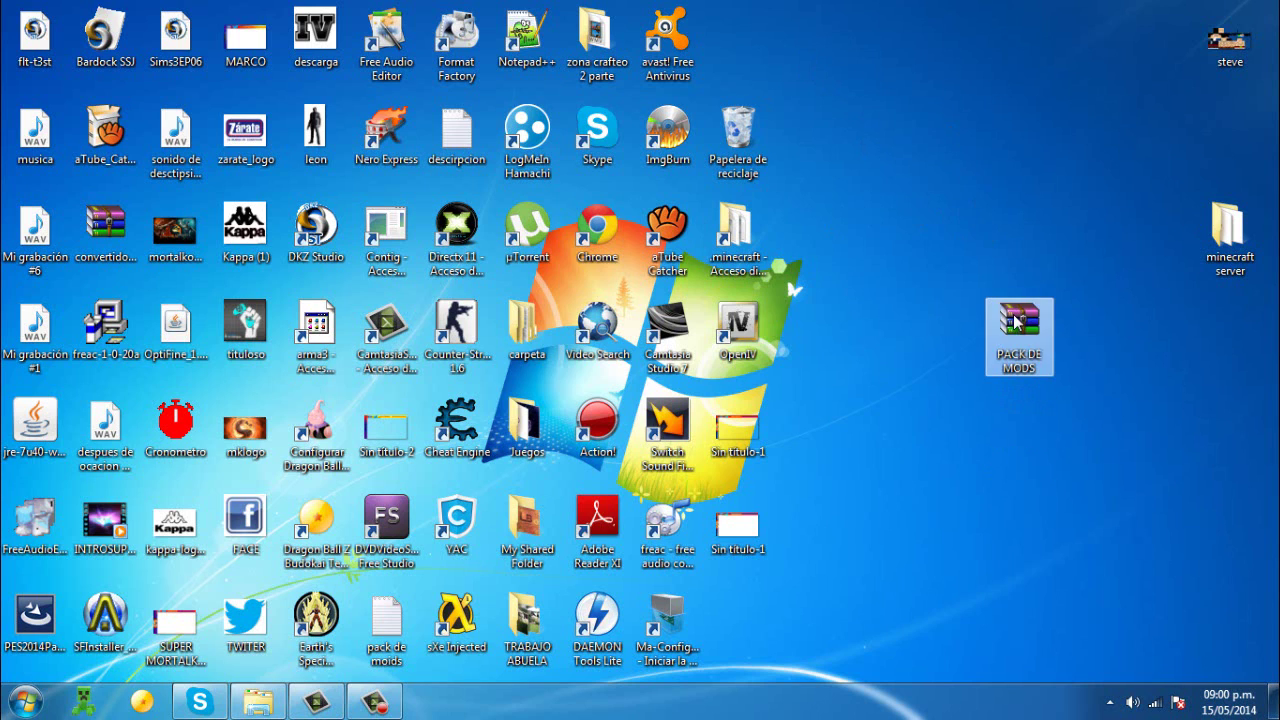
drag(950, 210, 1052, 376)
drag(924, 232, 912, 277)
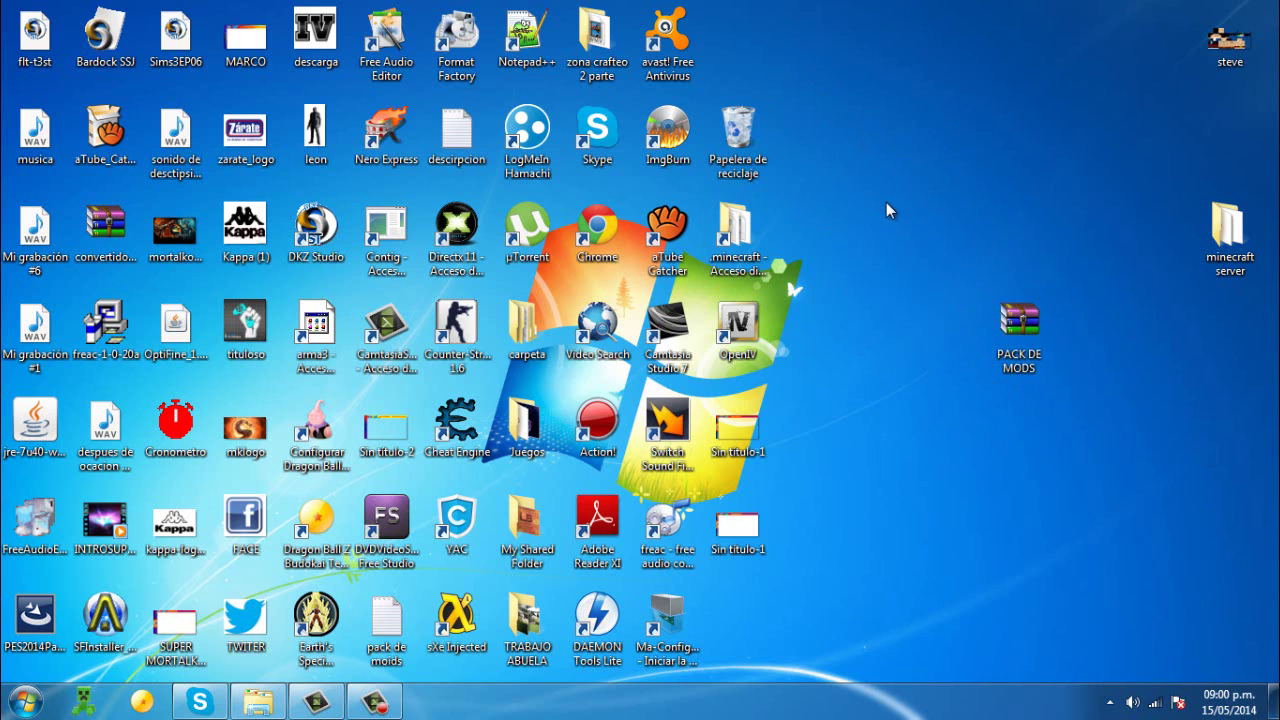
drag(886, 204, 910, 340)
drag(966, 256, 1092, 452)
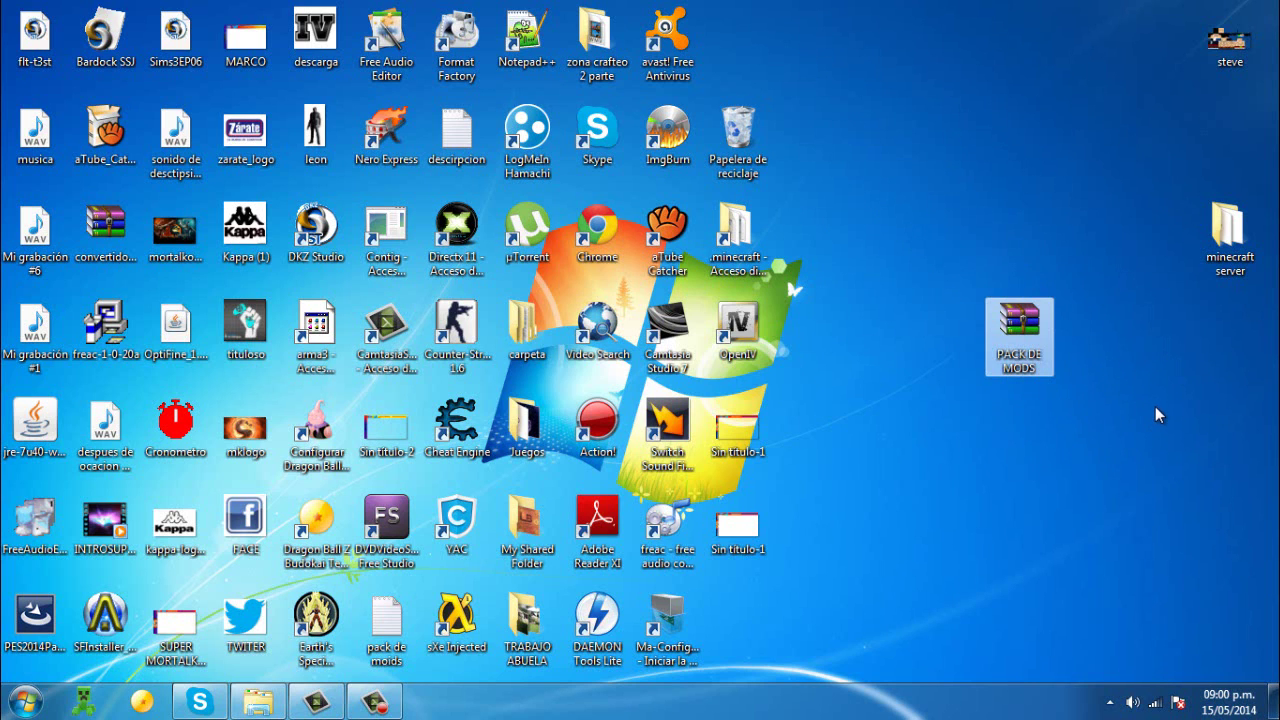
mouse_move(1000, 365)
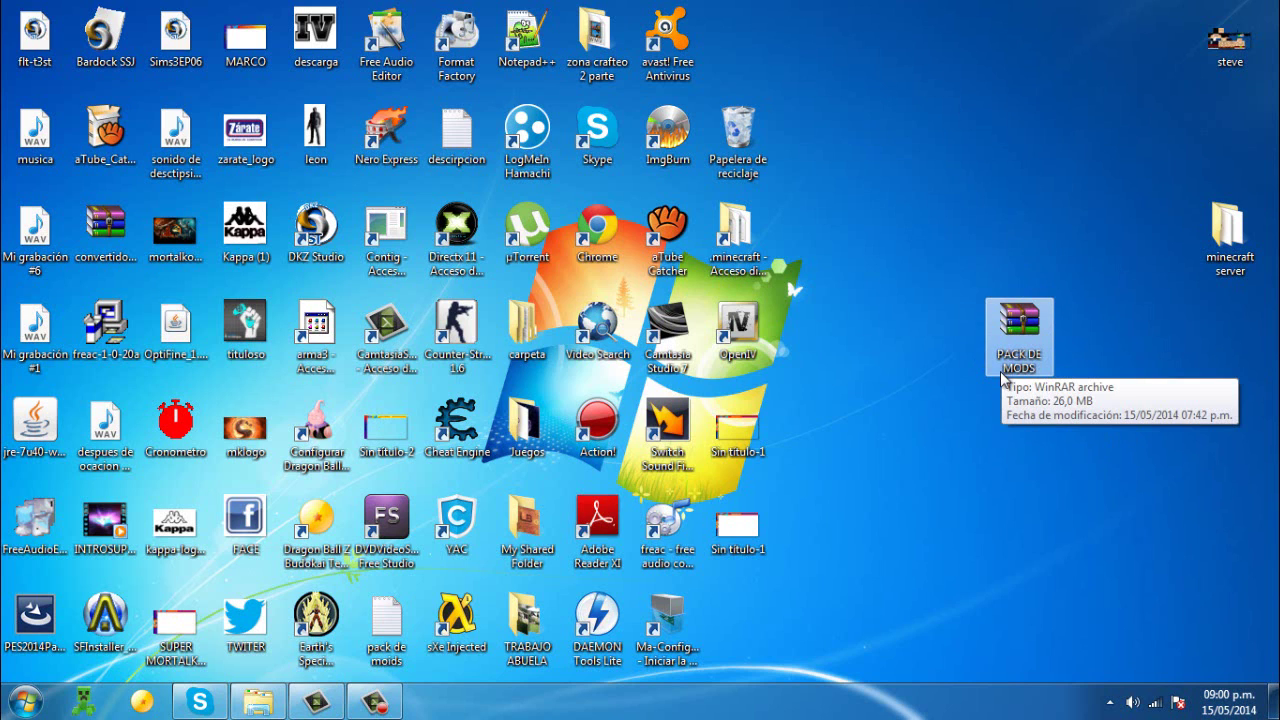
drag(857, 263, 1052, 466)
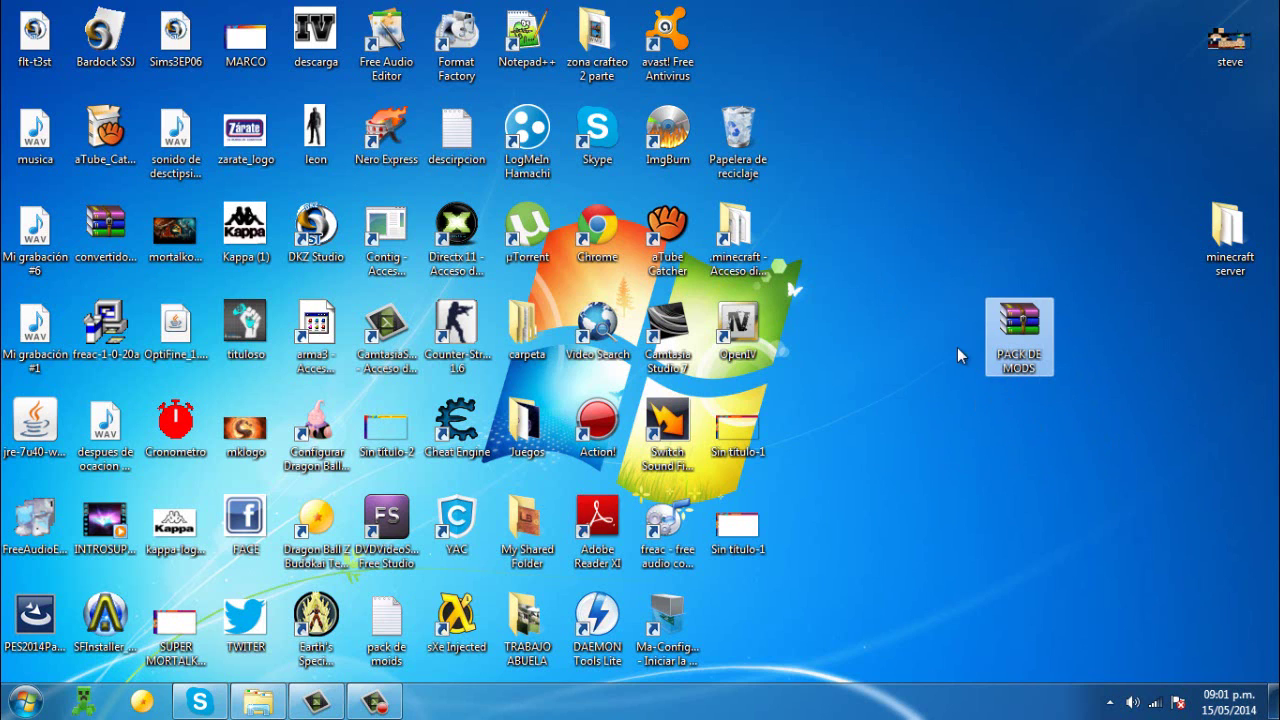
drag(957, 355, 1100, 400)
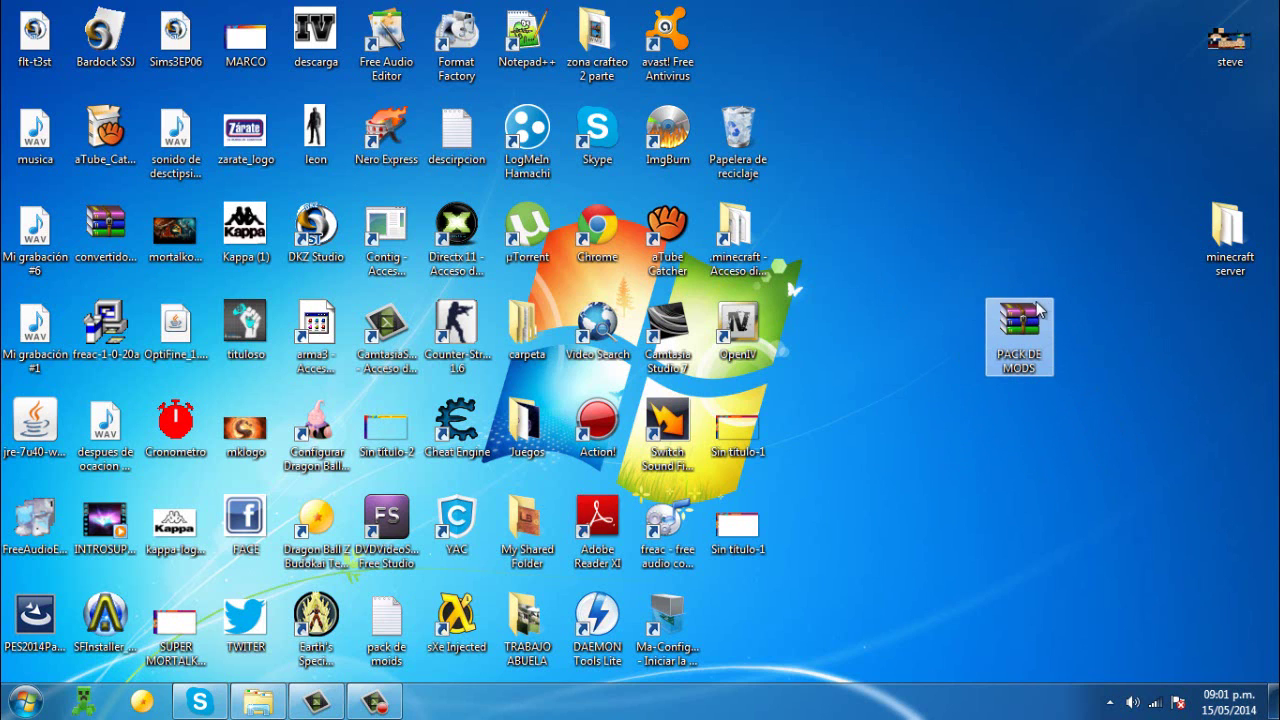
click(959, 326)
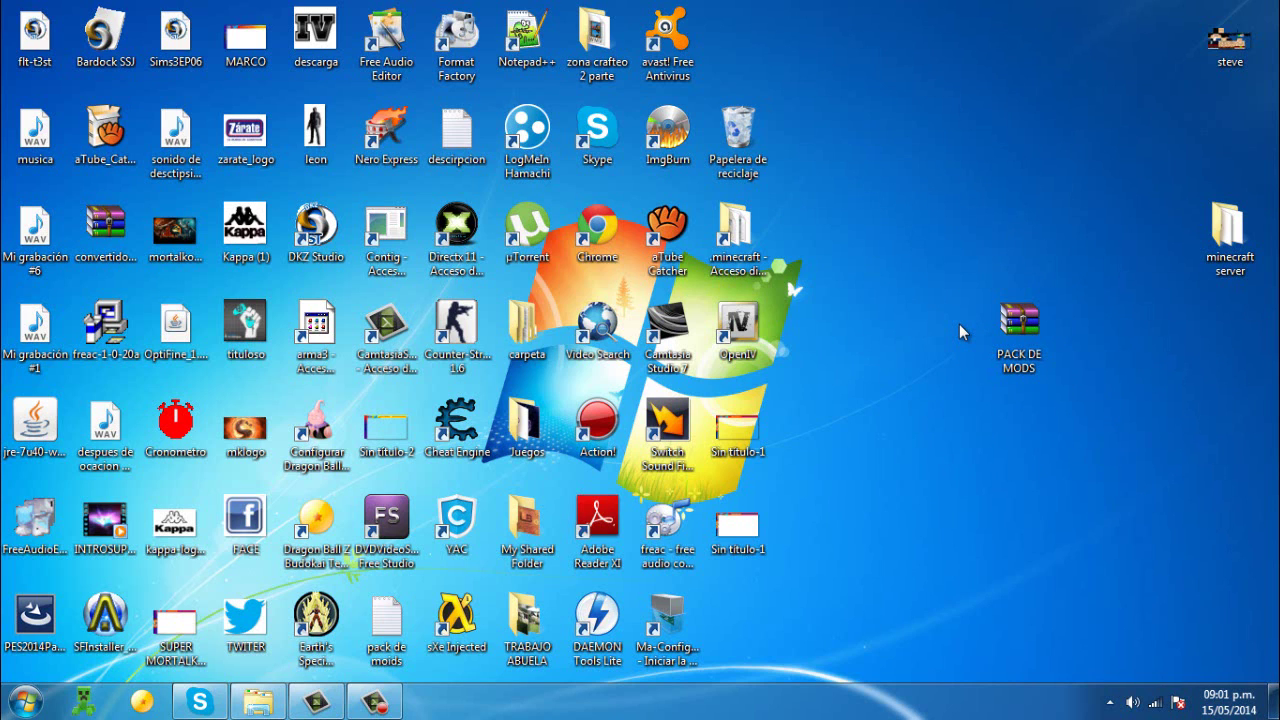
drag(936, 249, 977, 260)
drag(930, 222, 1047, 375)
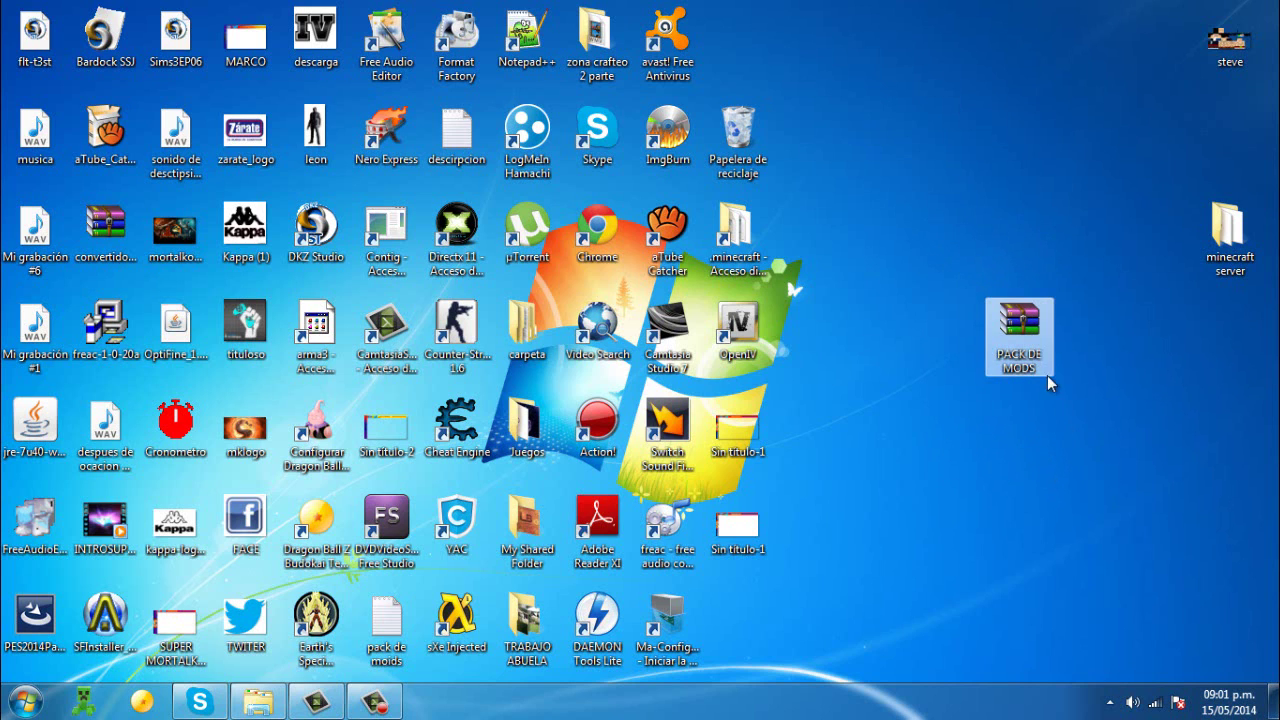
drag(1060, 428, 1000, 320)
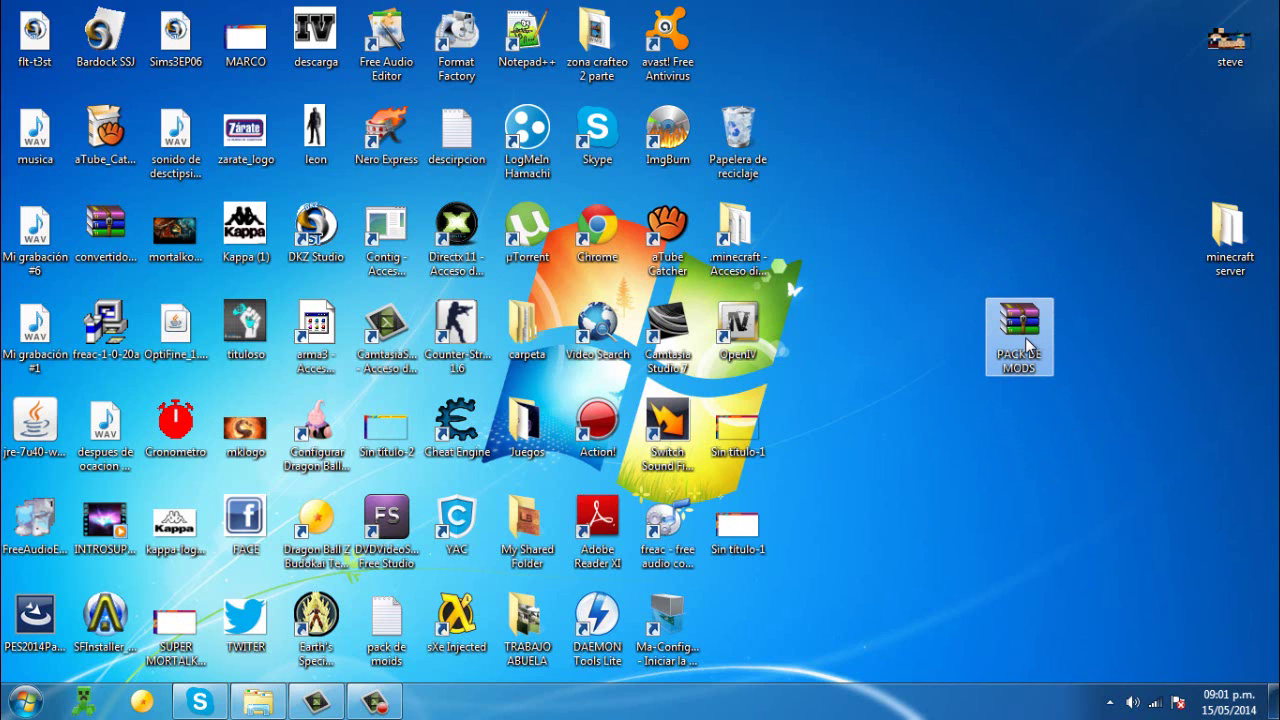
right_click(1020, 337)
click(948, 332)
right_click(1022, 349)
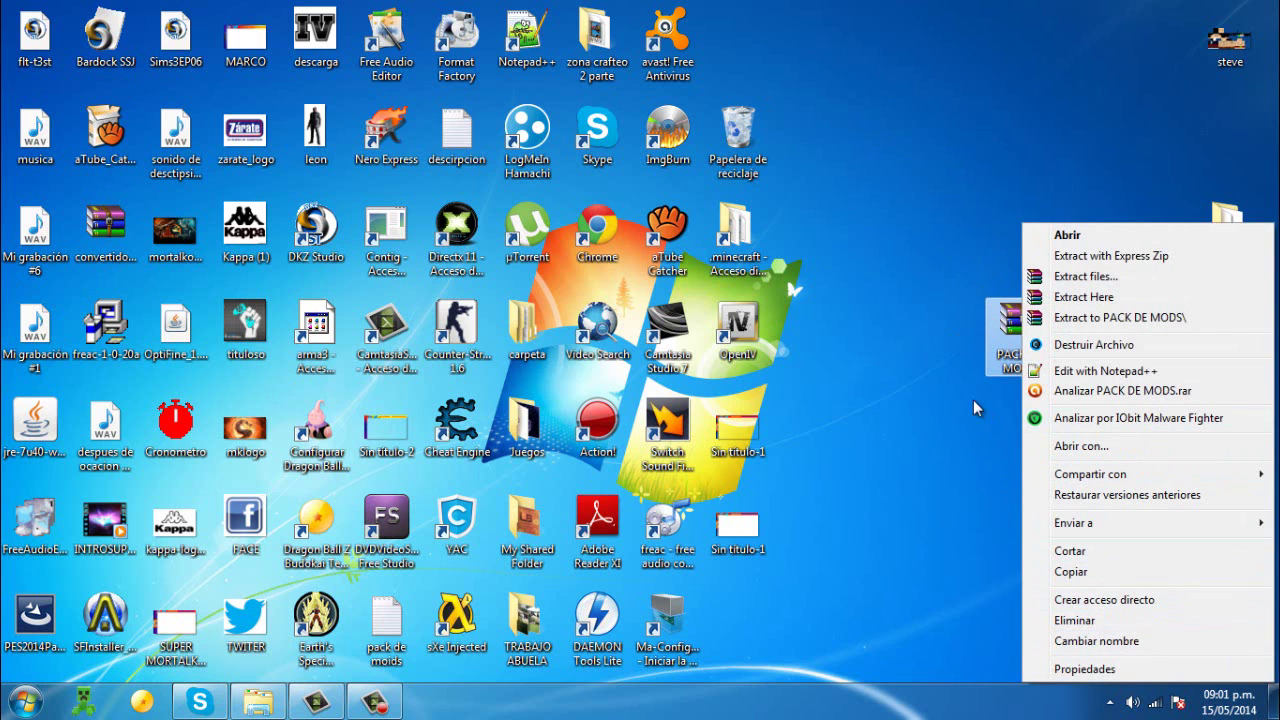
click(975, 408)
drag(876, 205, 1084, 396)
click(960, 303)
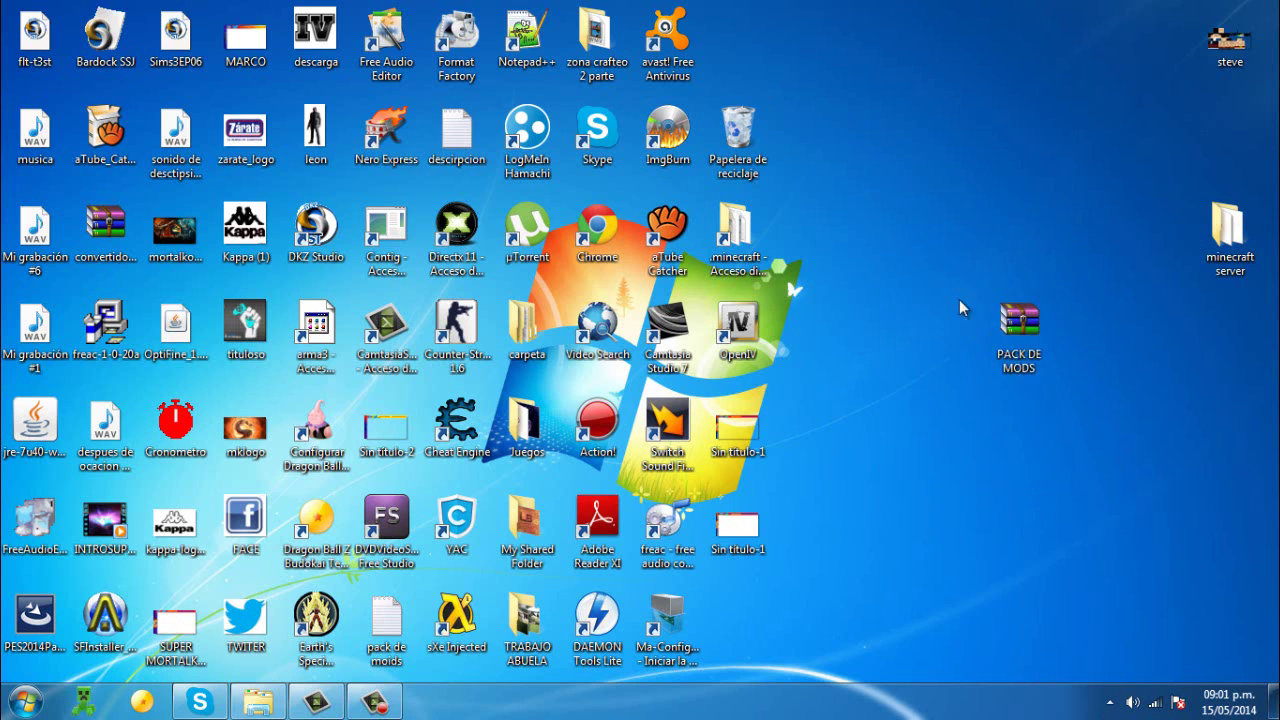
Extract the PACK DE MODS archive into its own folder and place that folder above the archive on the desktop.
right_click(1026, 330)
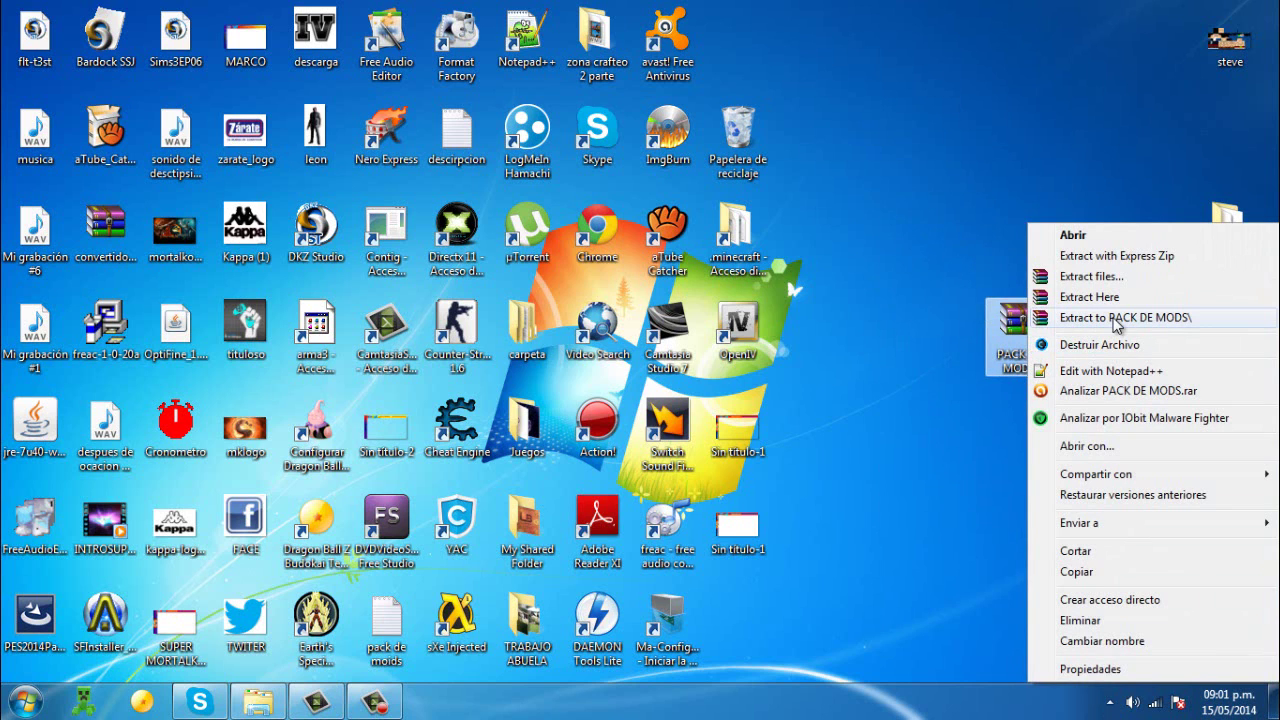
click(1160, 318)
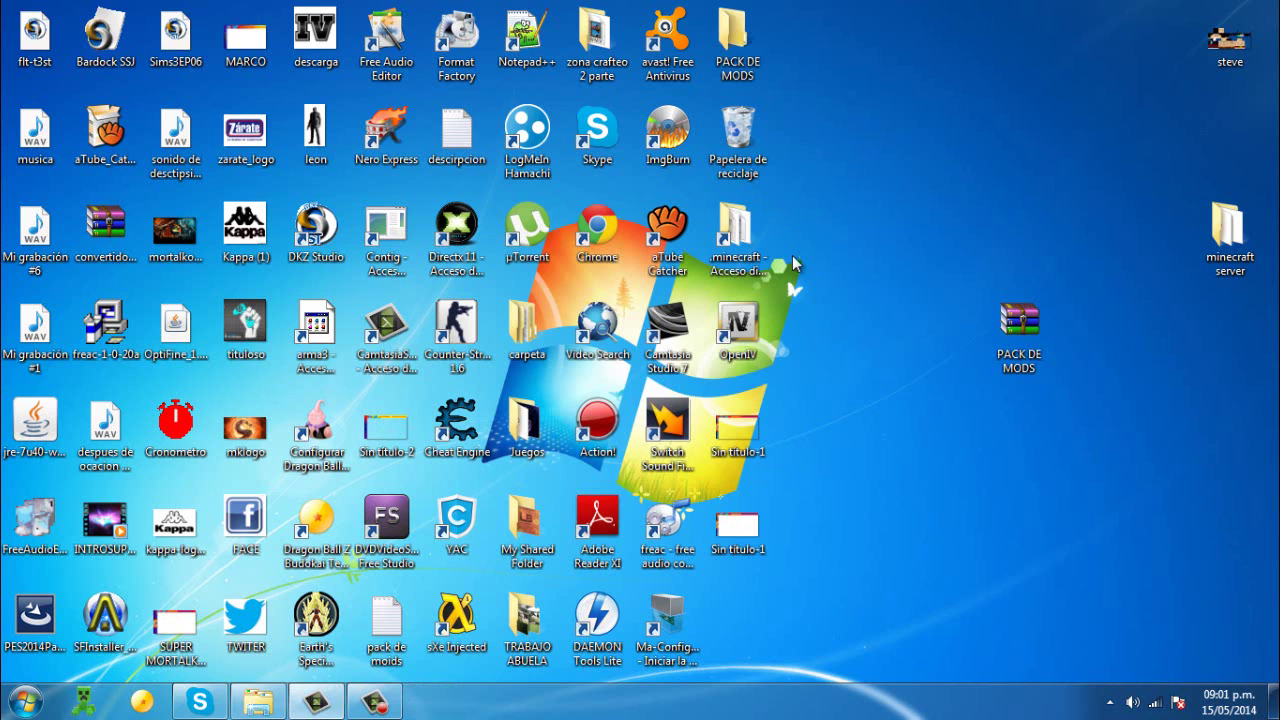
drag(738, 45, 956, 95)
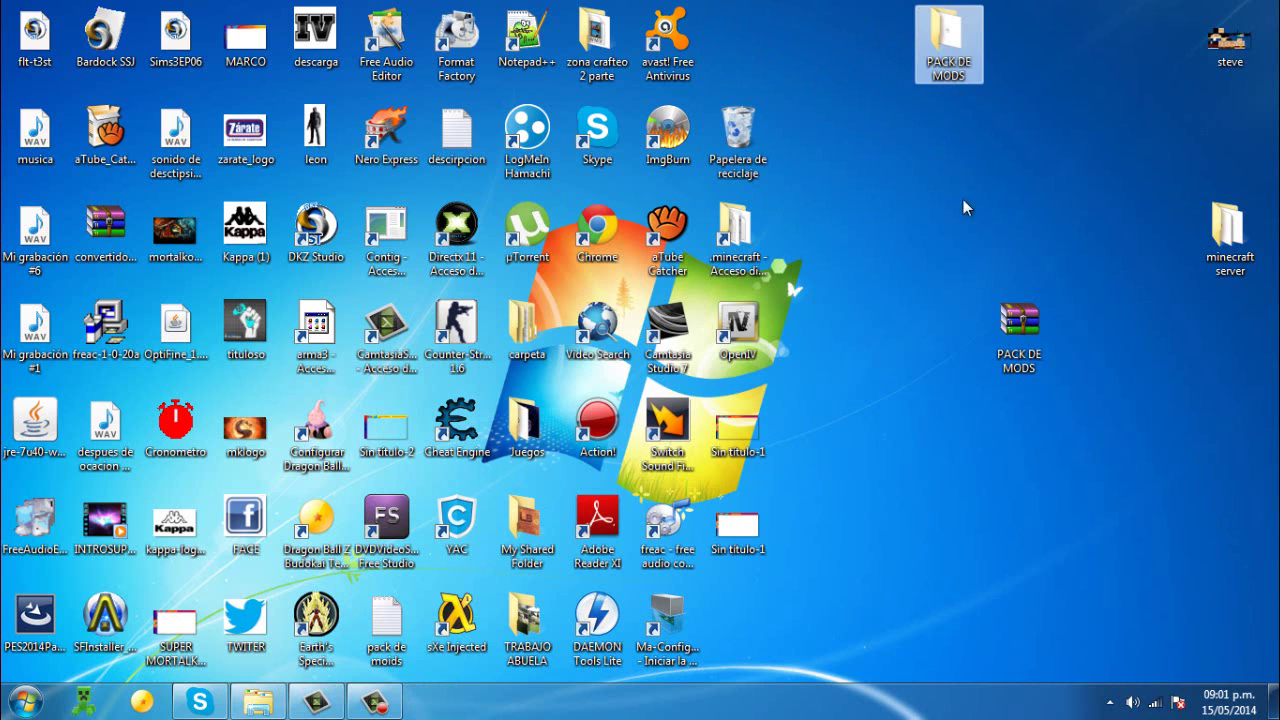
mouse_move(963, 208)
mouse_down()
mouse_move(920, 12)
mouse_move(966, 210)
mouse_up()
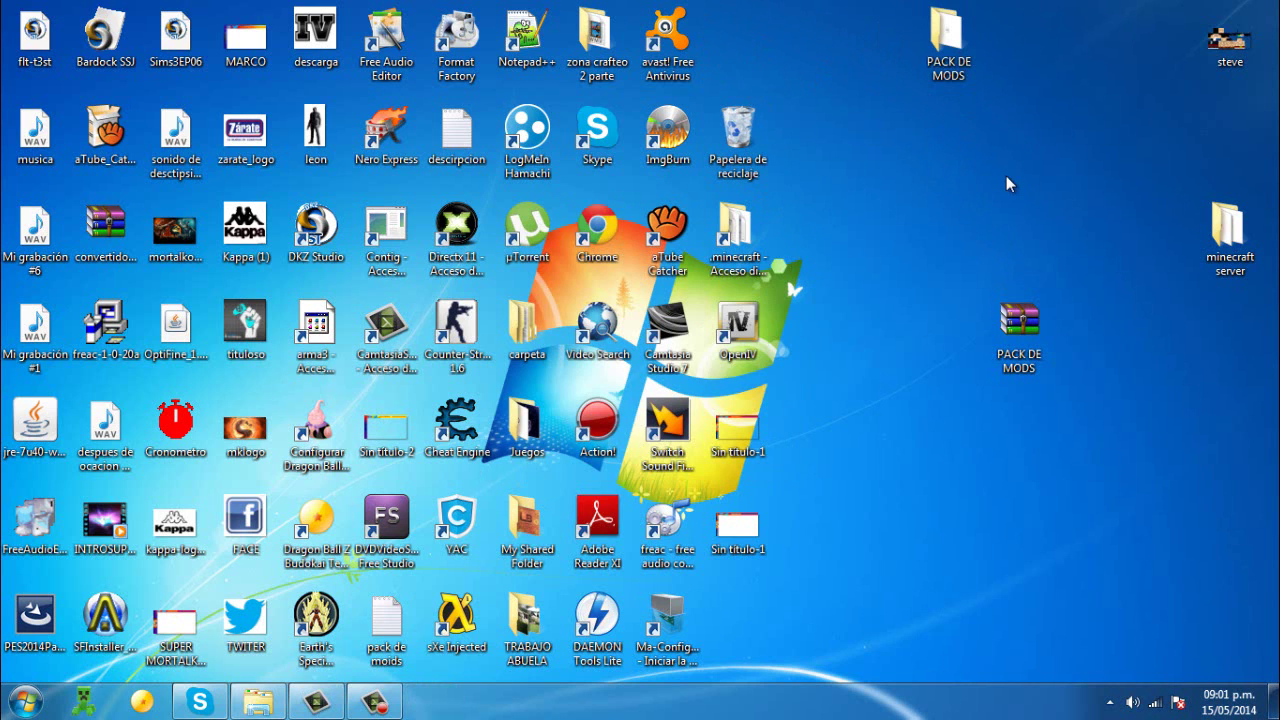
drag(925, 50, 1033, 170)
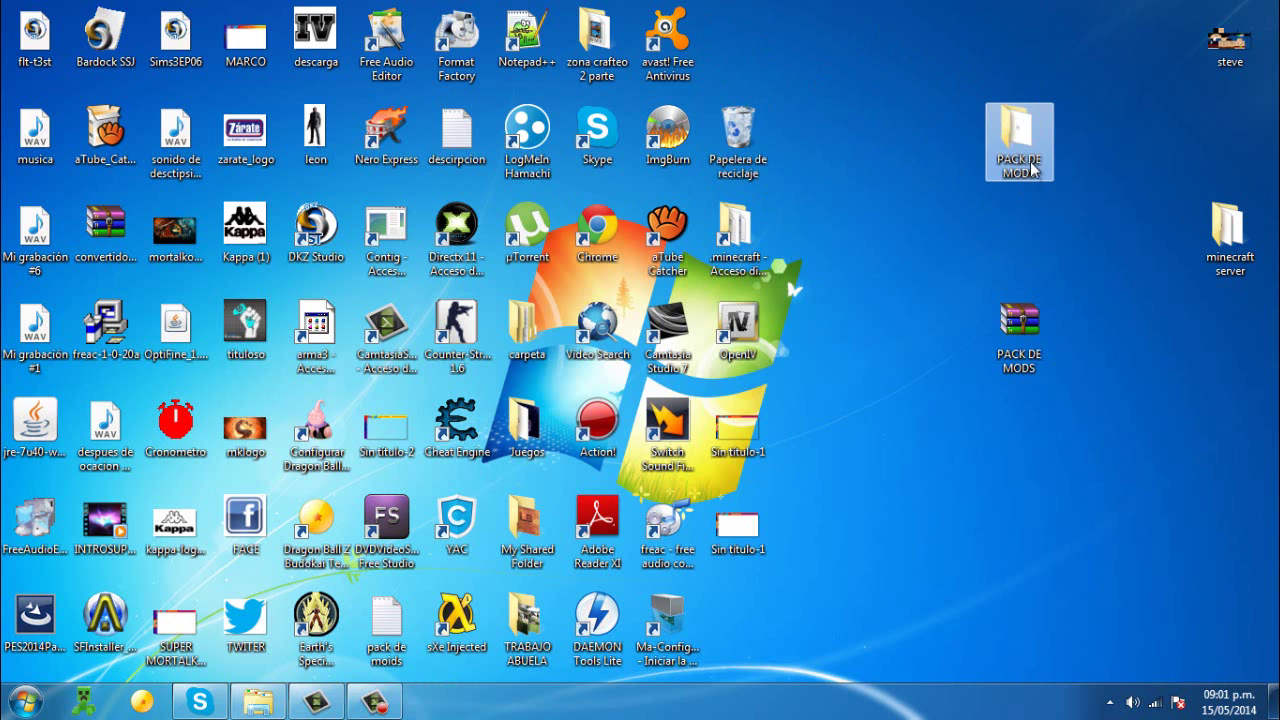
Open the extracted PACK DE MODS folder, shift its window aside on the desktop, and go into the 1.6.2 subfolder.
double_click(1030, 165)
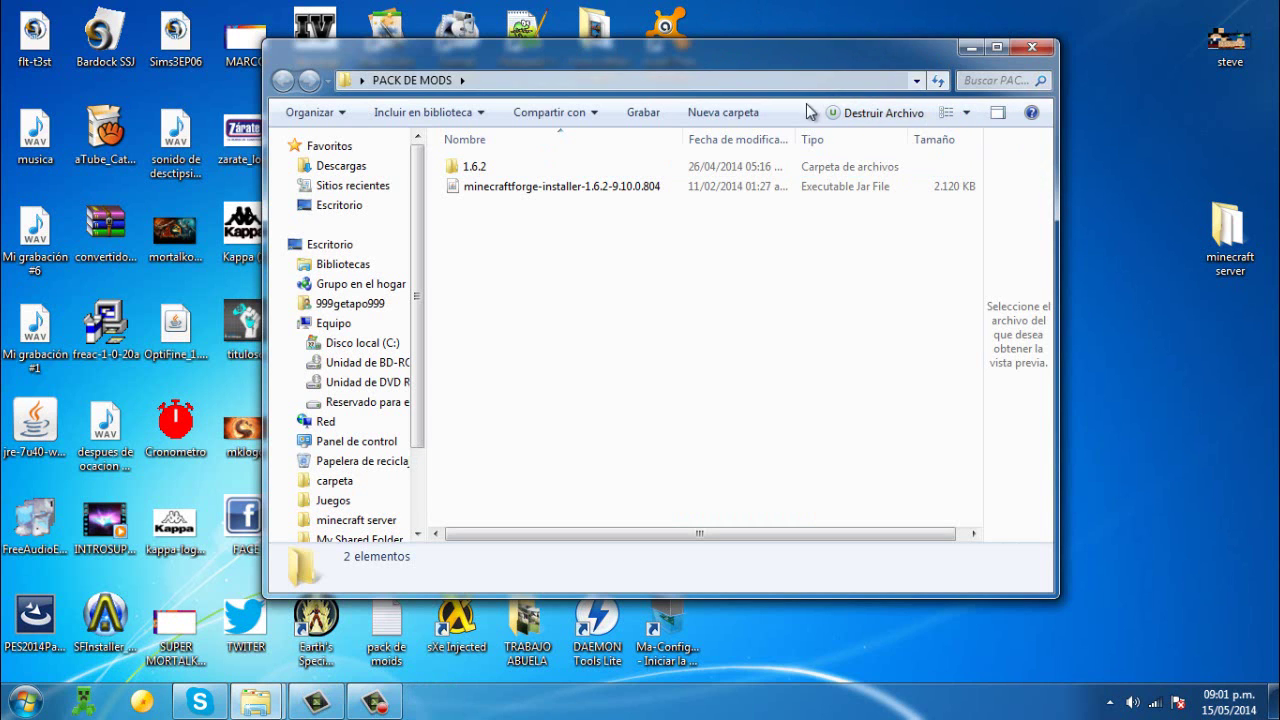
drag(927, 80, 1115, 100)
drag(928, 395, 752, 178)
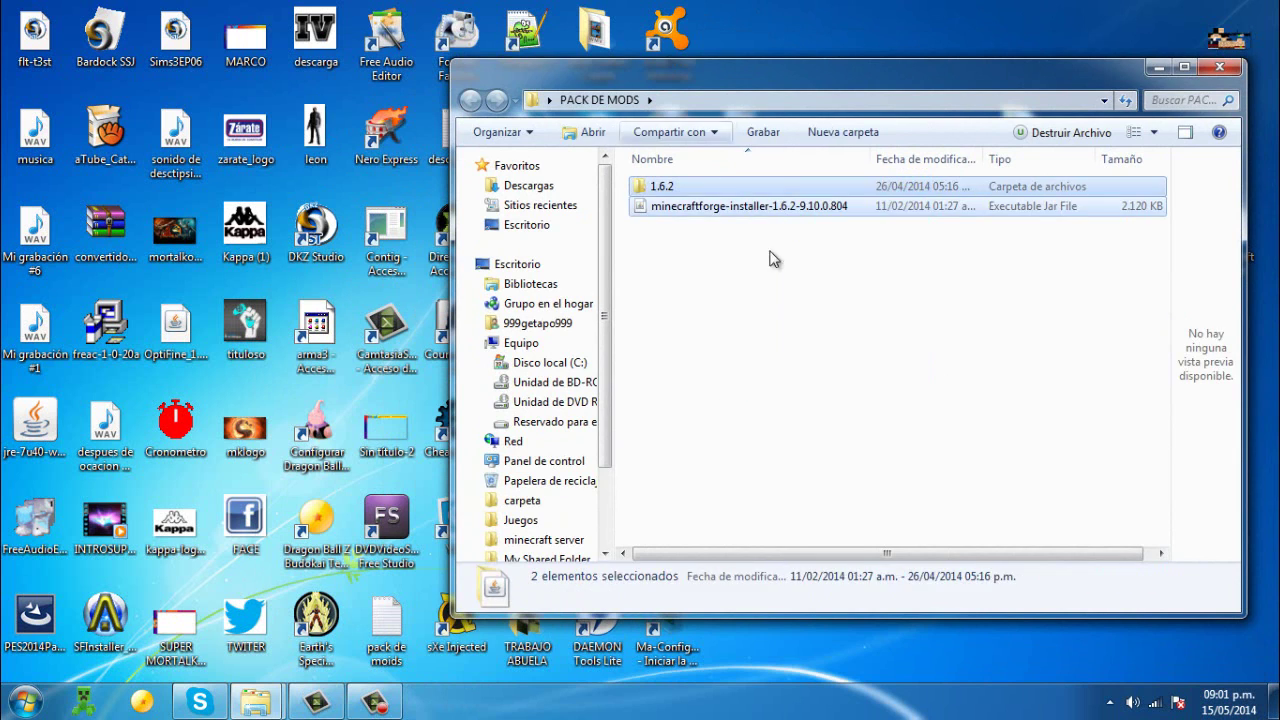
drag(830, 402, 692, 170)
drag(784, 298, 736, 212)
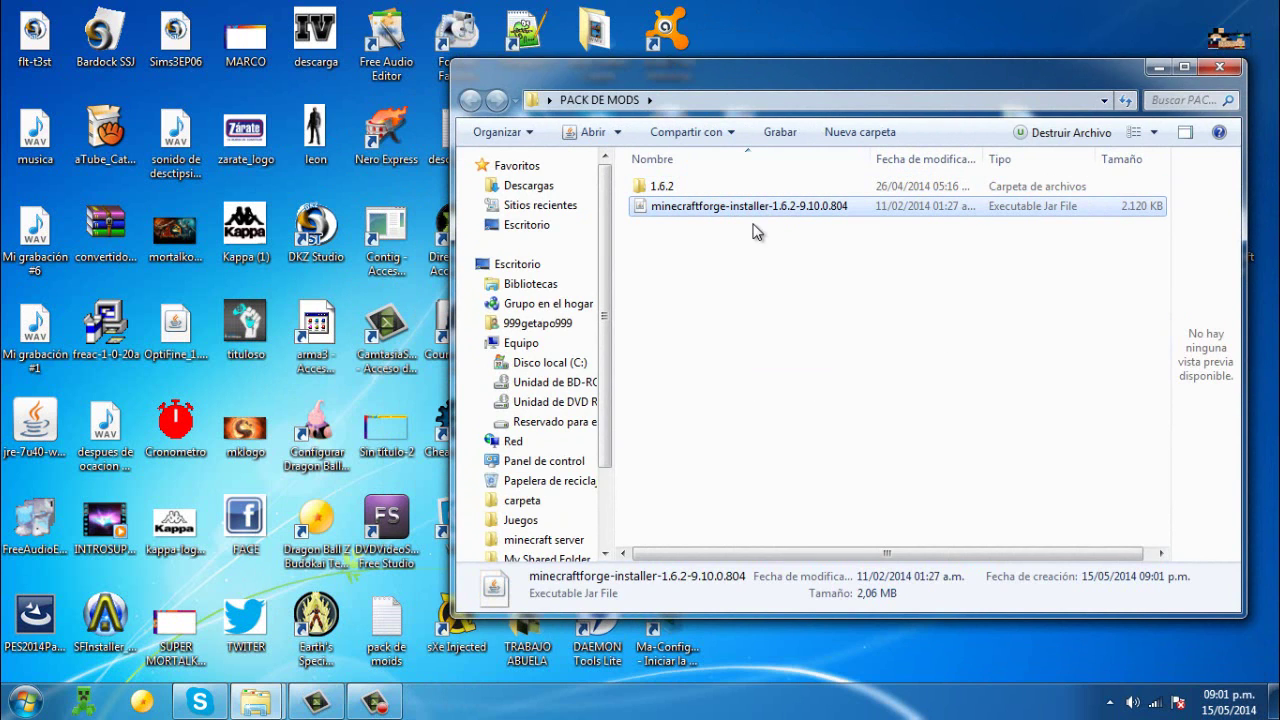
drag(650, 232, 848, 208)
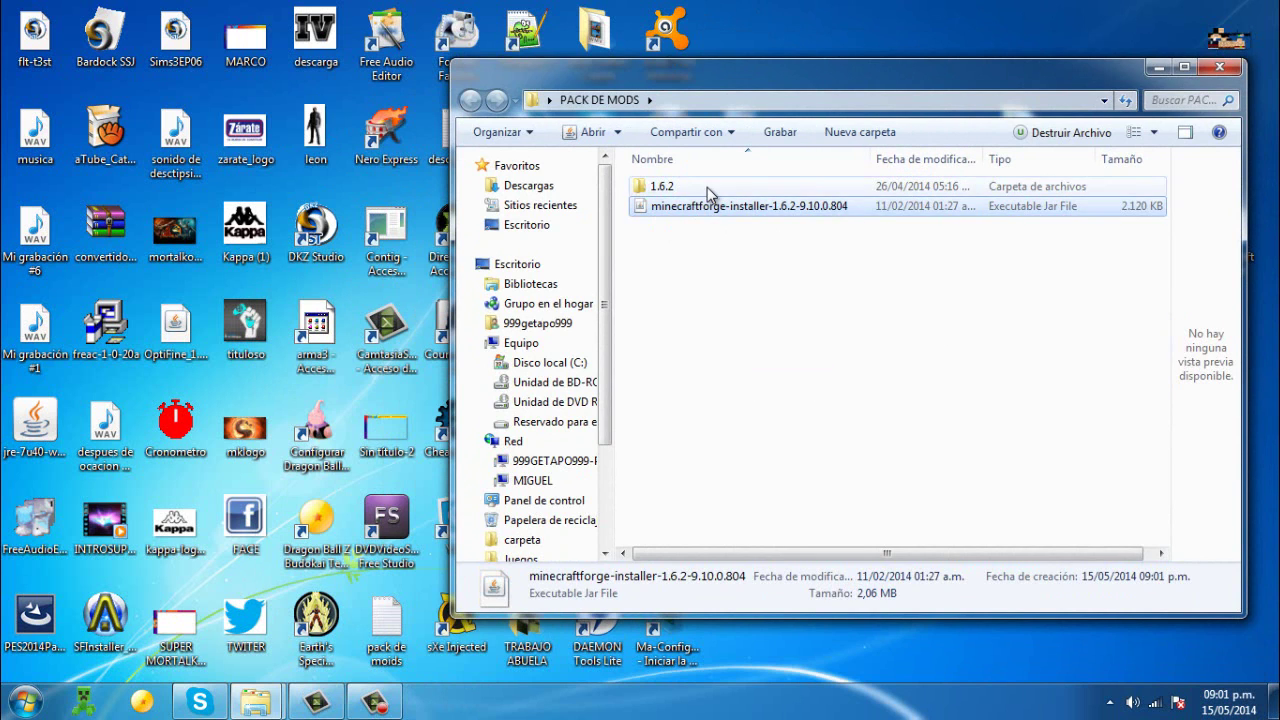
double_click(707, 187)
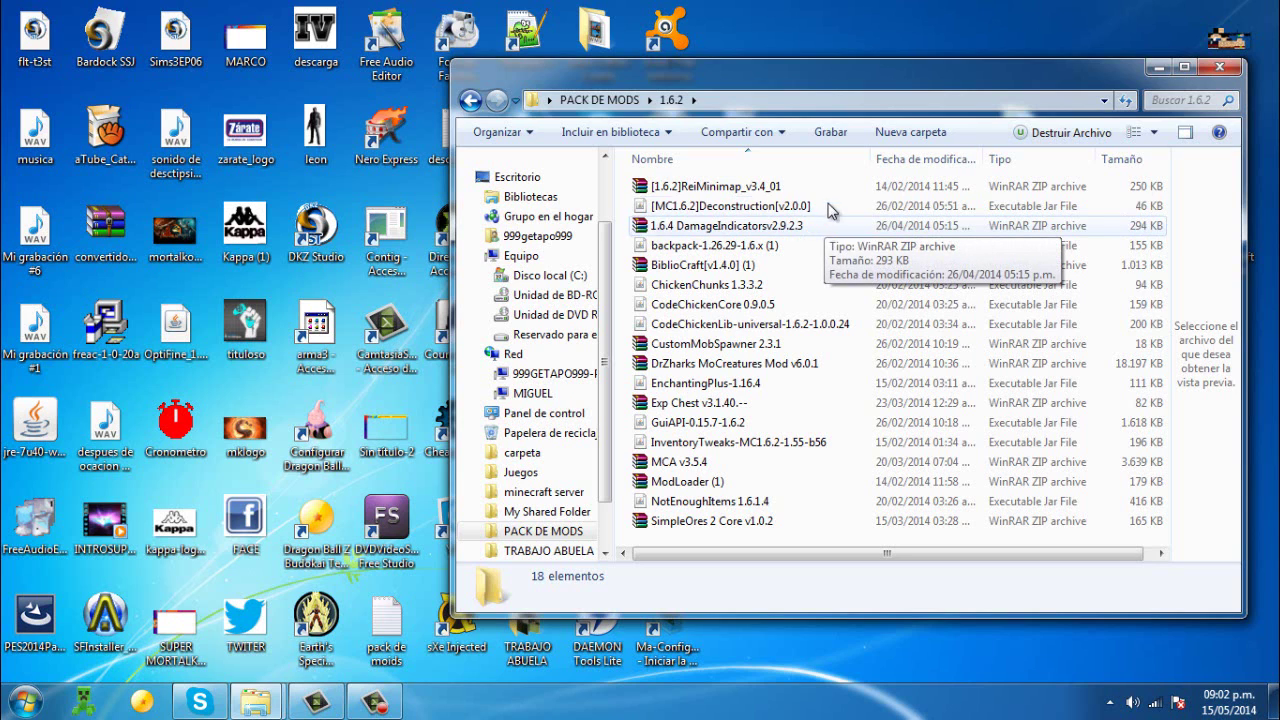
Go through the mods at the start of the 1.6.2 folder, from Deconstruction and DamageIndicators to backpack, BiblioCraft and ChickenChunks.
click(829, 205)
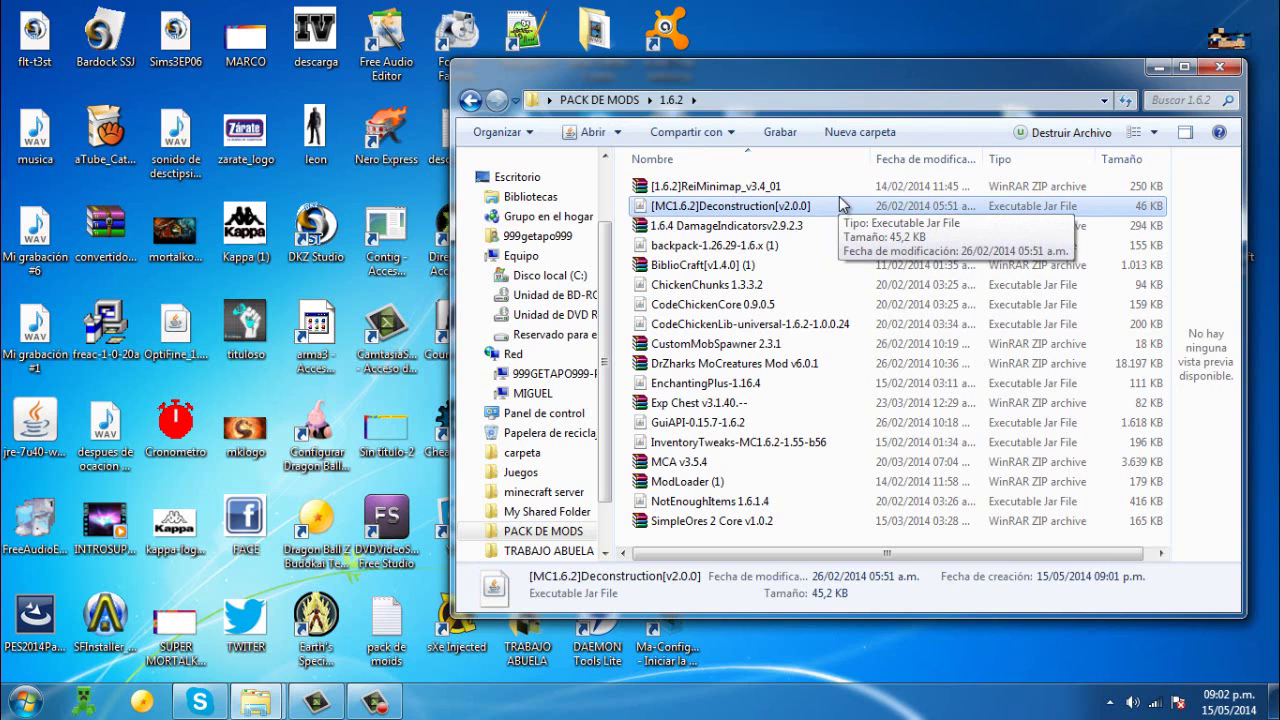
click(782, 226)
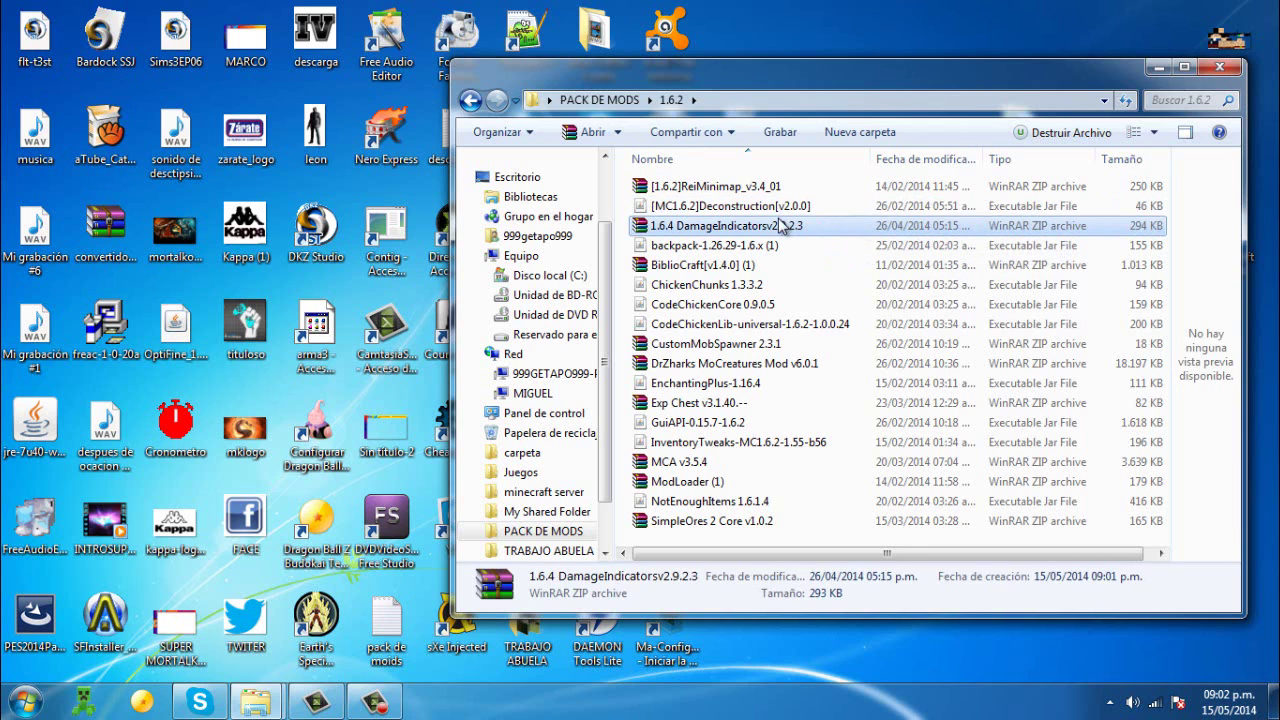
click(780, 208)
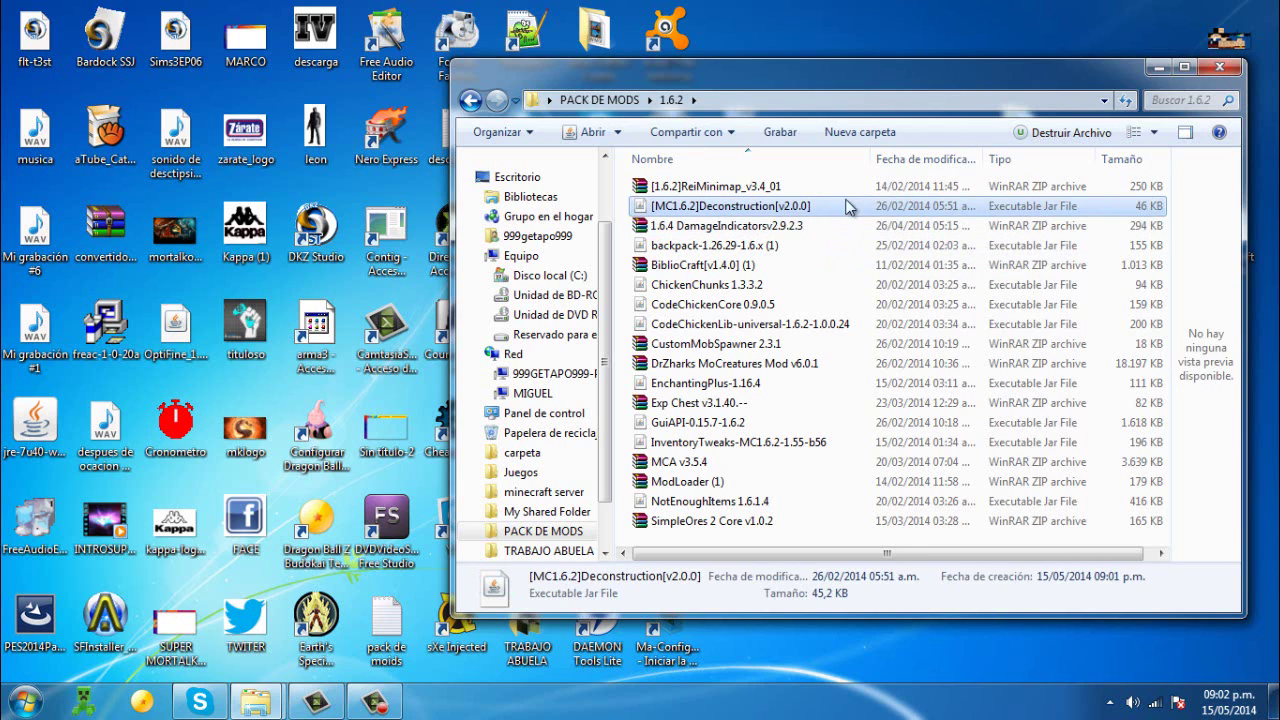
click(745, 226)
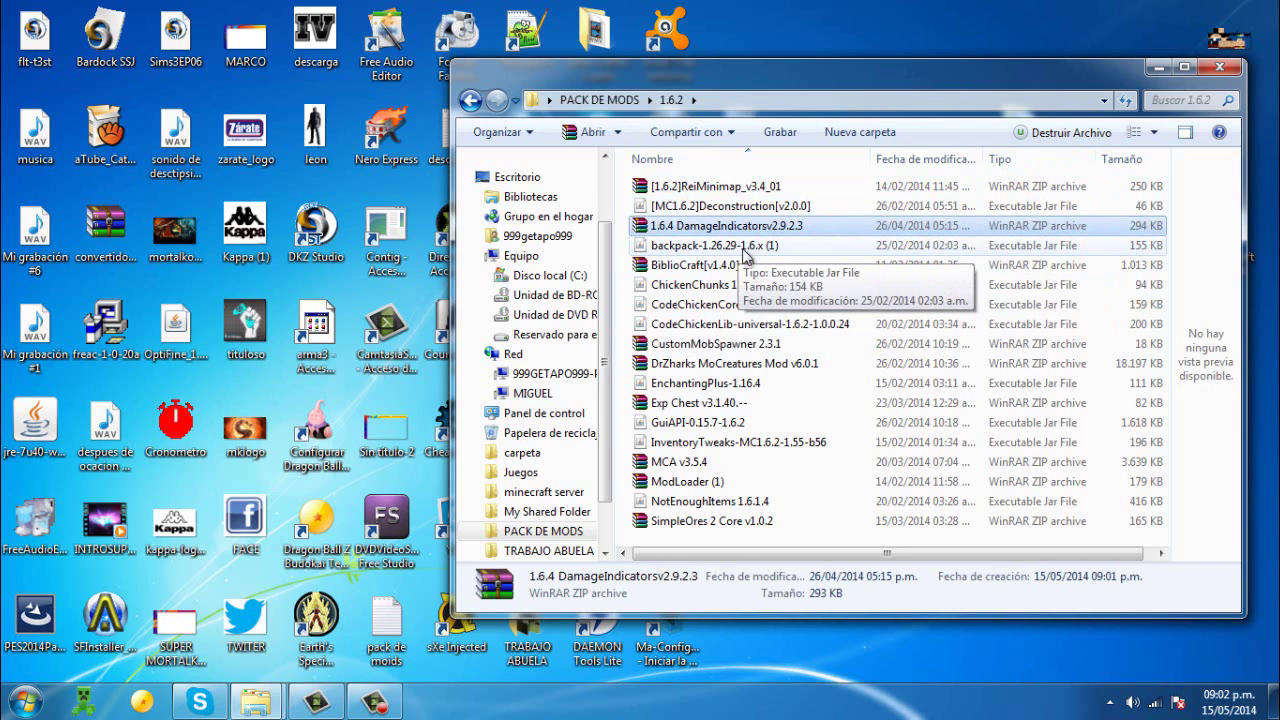
click(748, 247)
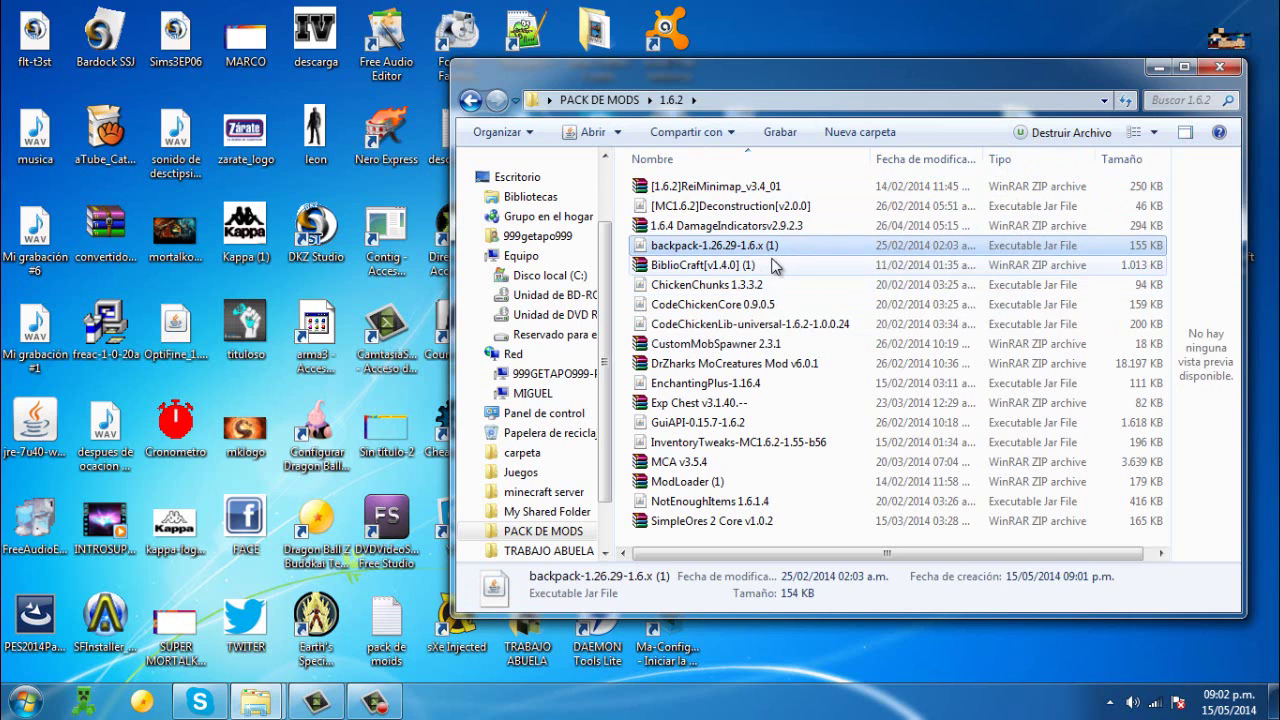
click(775, 266)
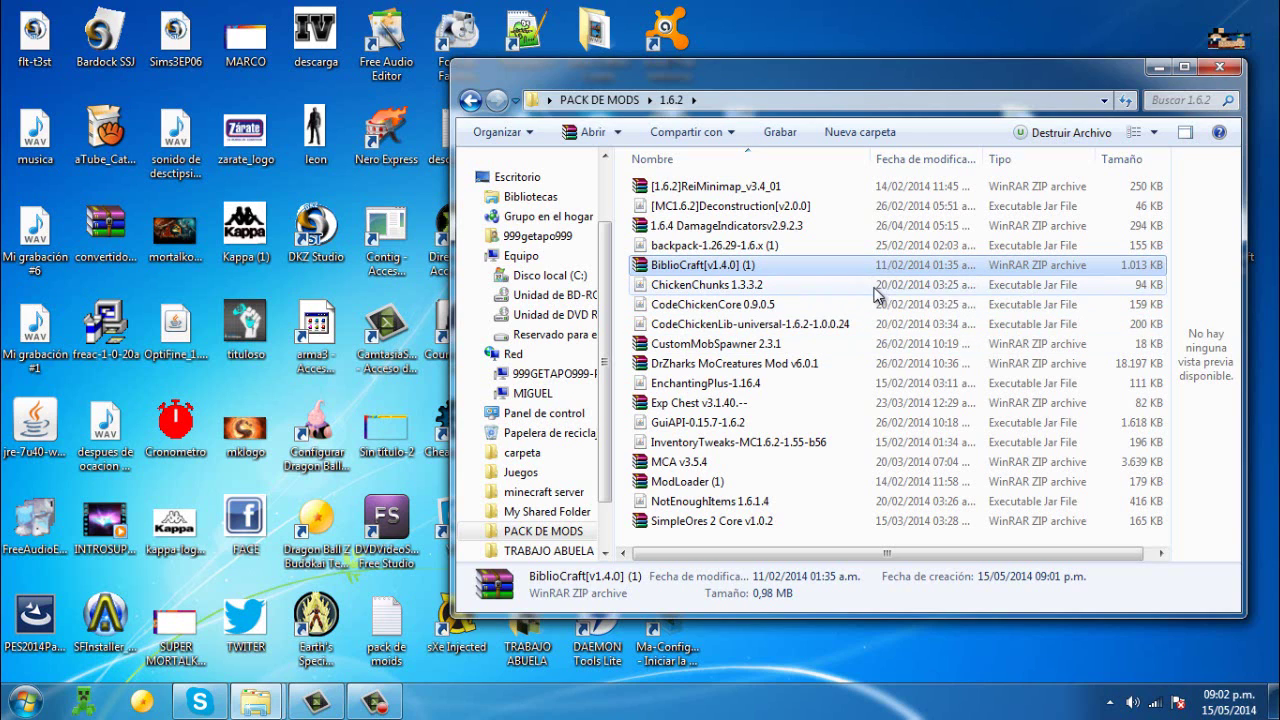
click(870, 289)
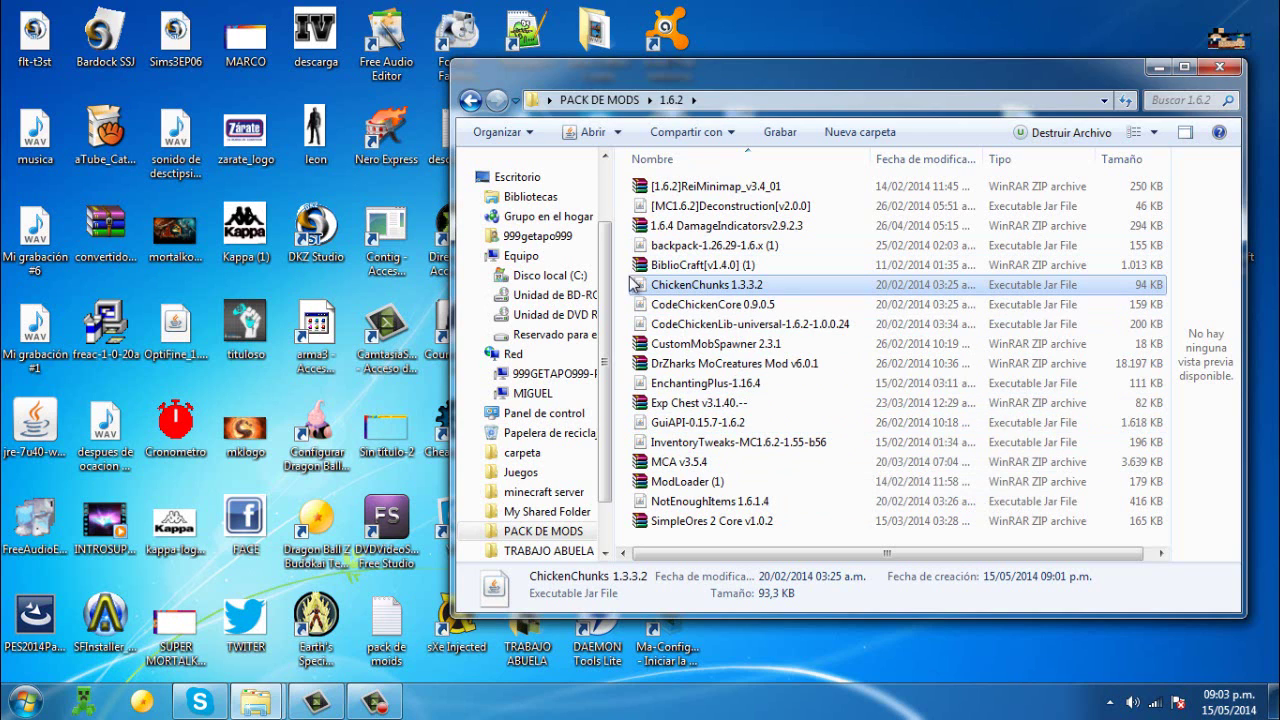
Go through the last mods in the 1.6.2 folder, from InventoryTweaks and MCA to ModLoader, NotEnoughItems and SimpleOres 2 Core.
click(786, 452)
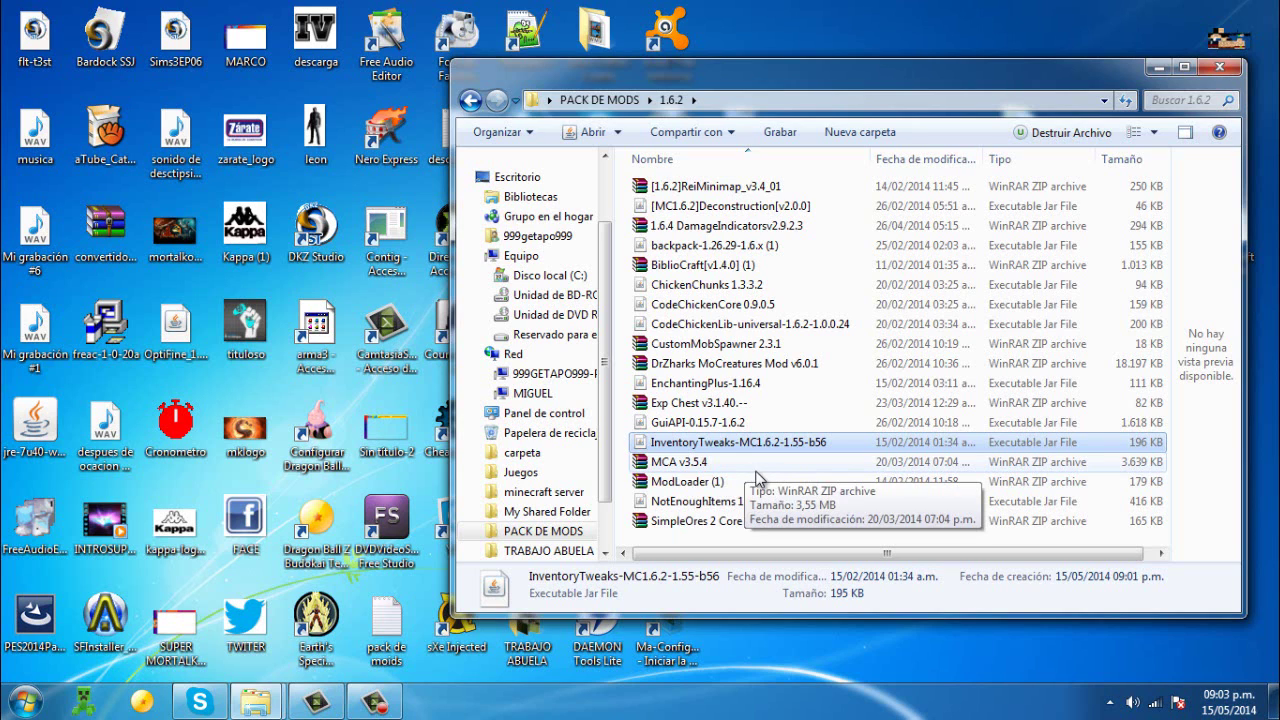
click(745, 464)
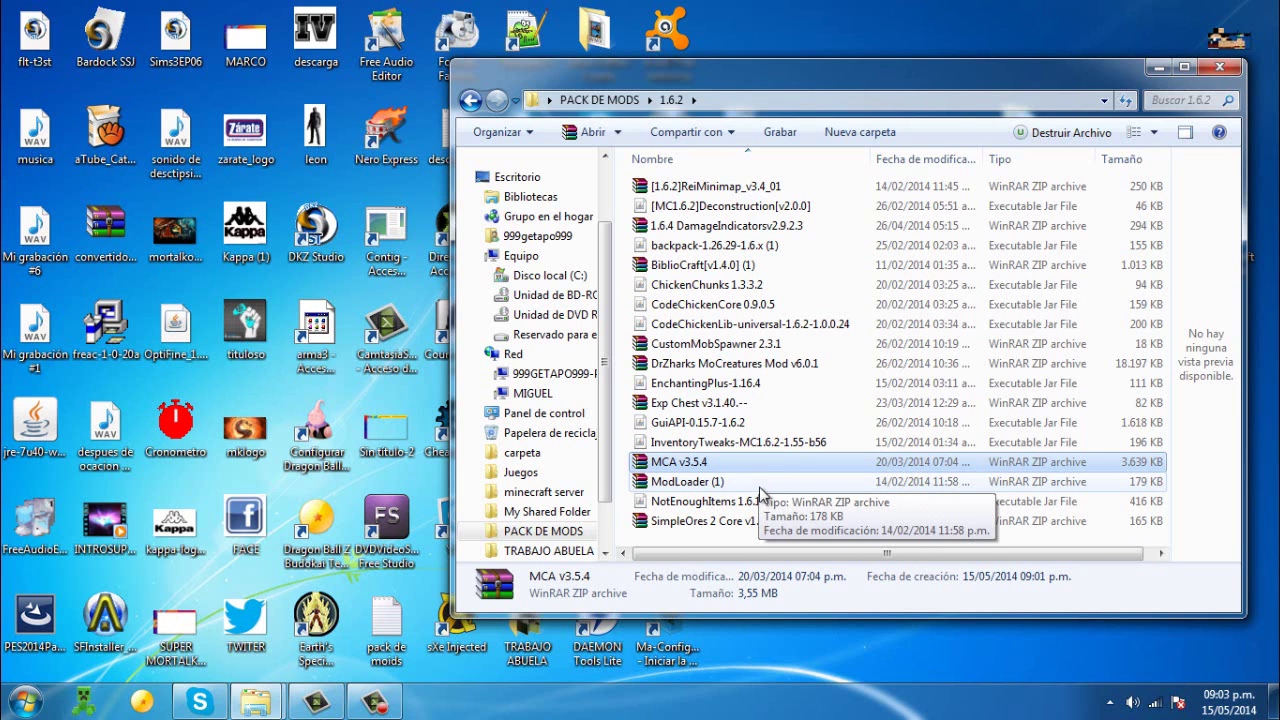
click(697, 485)
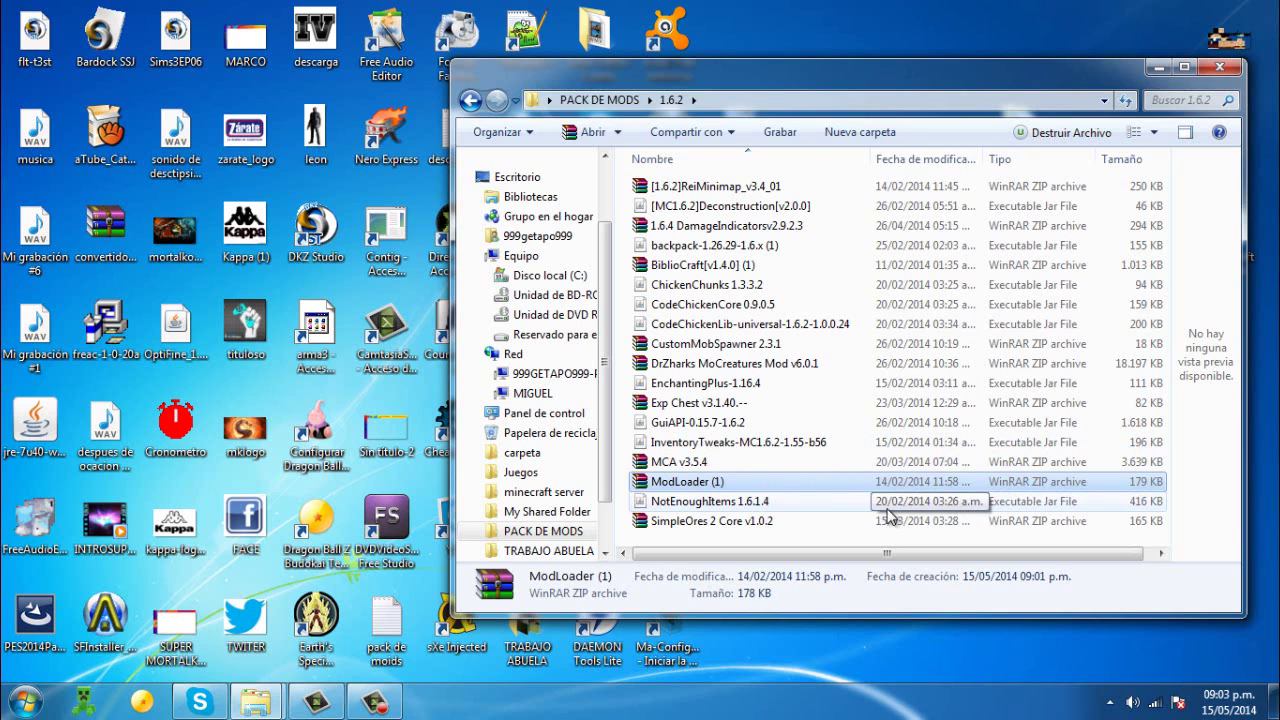
click(848, 501)
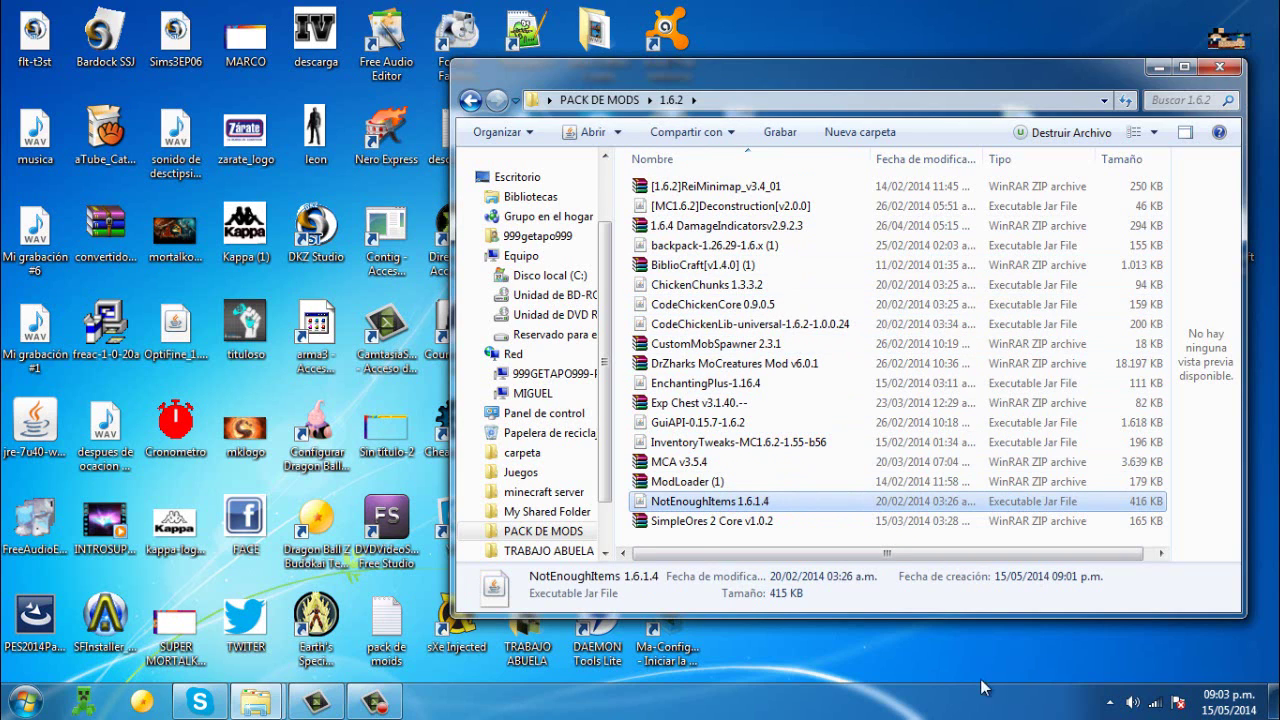
click(684, 522)
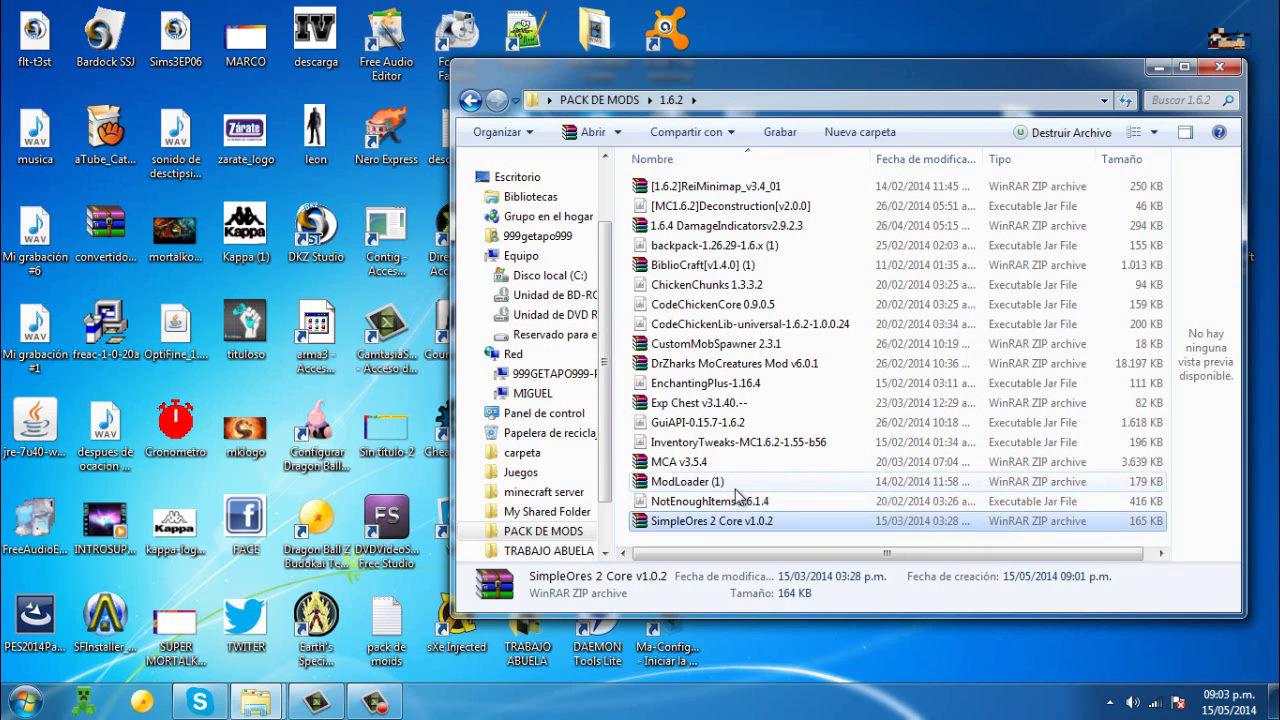
click(720, 481)
Return to the parent PACK DE MODS folder and run minecraftforge-installer-1.6.2-9.10.0.804.
click(470, 100)
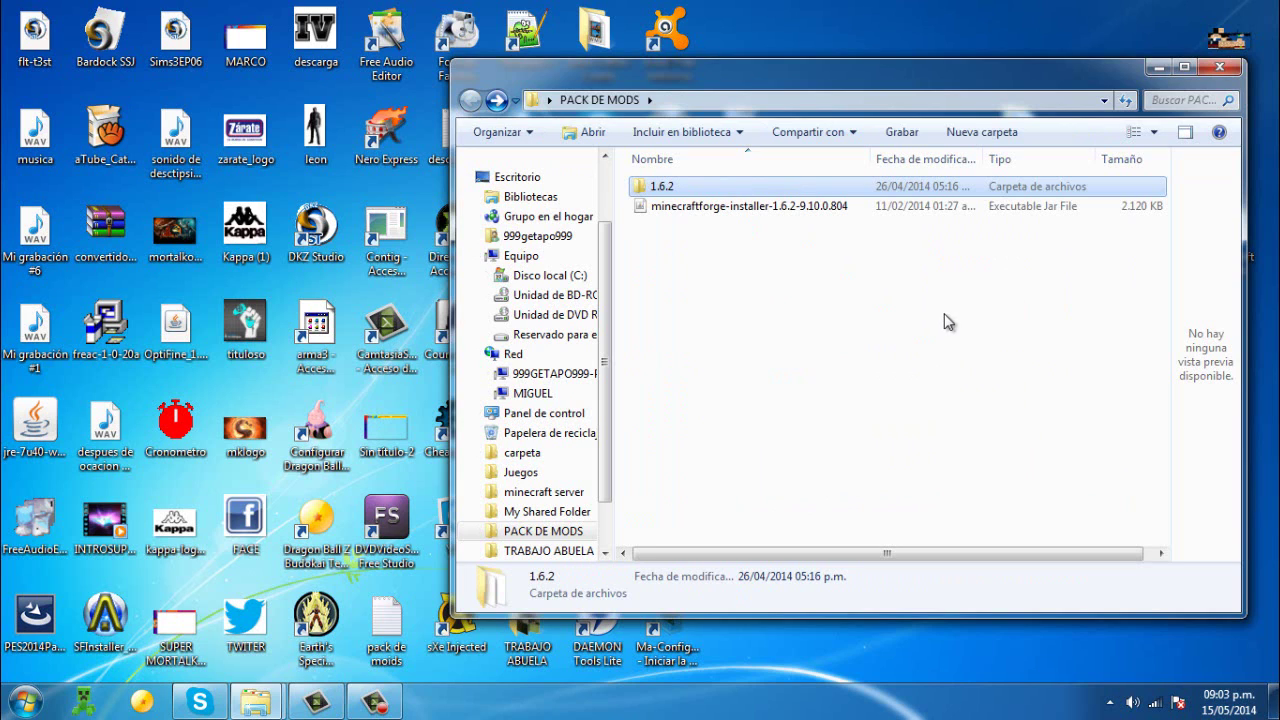
drag(1071, 376, 972, 262)
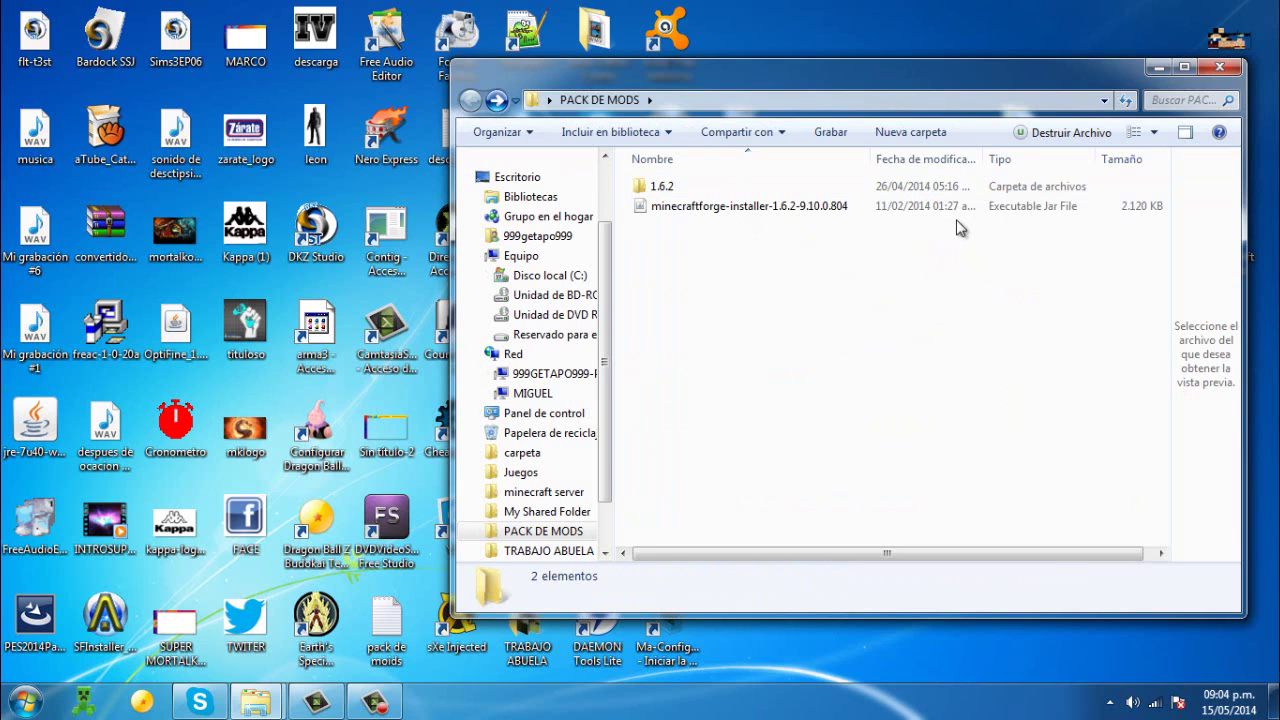
click(966, 215)
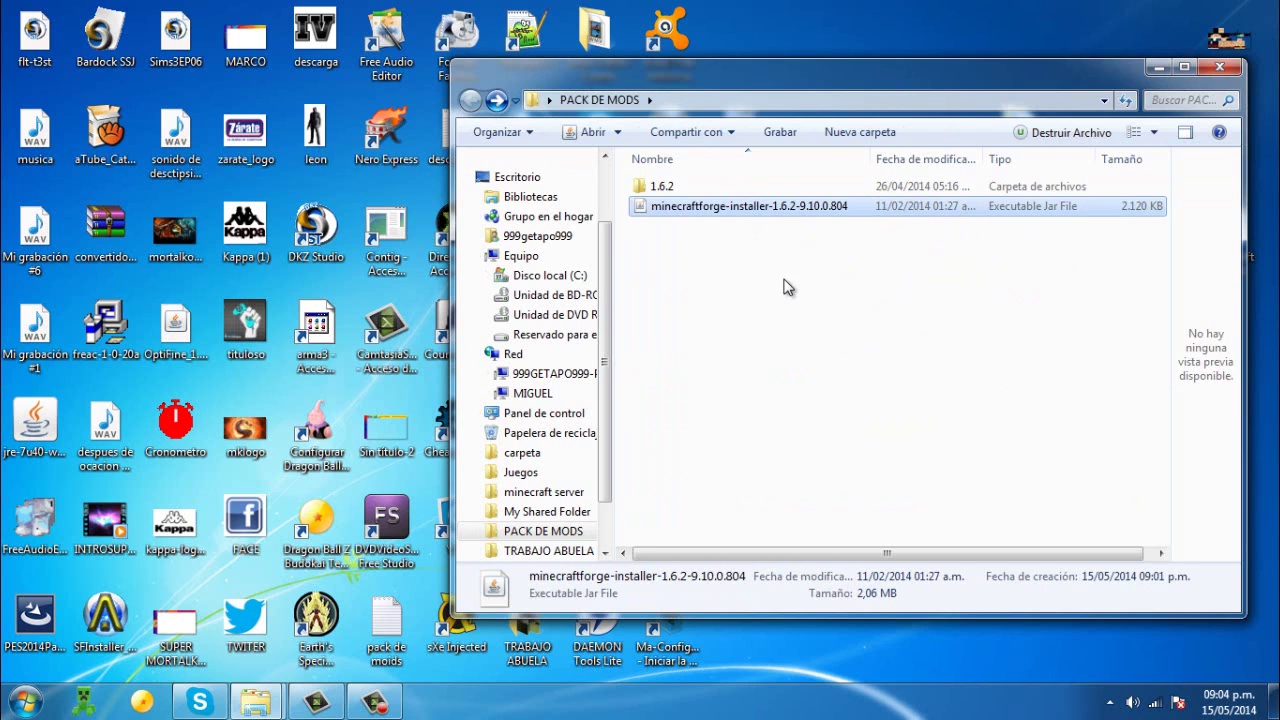
drag(812, 298, 750, 418)
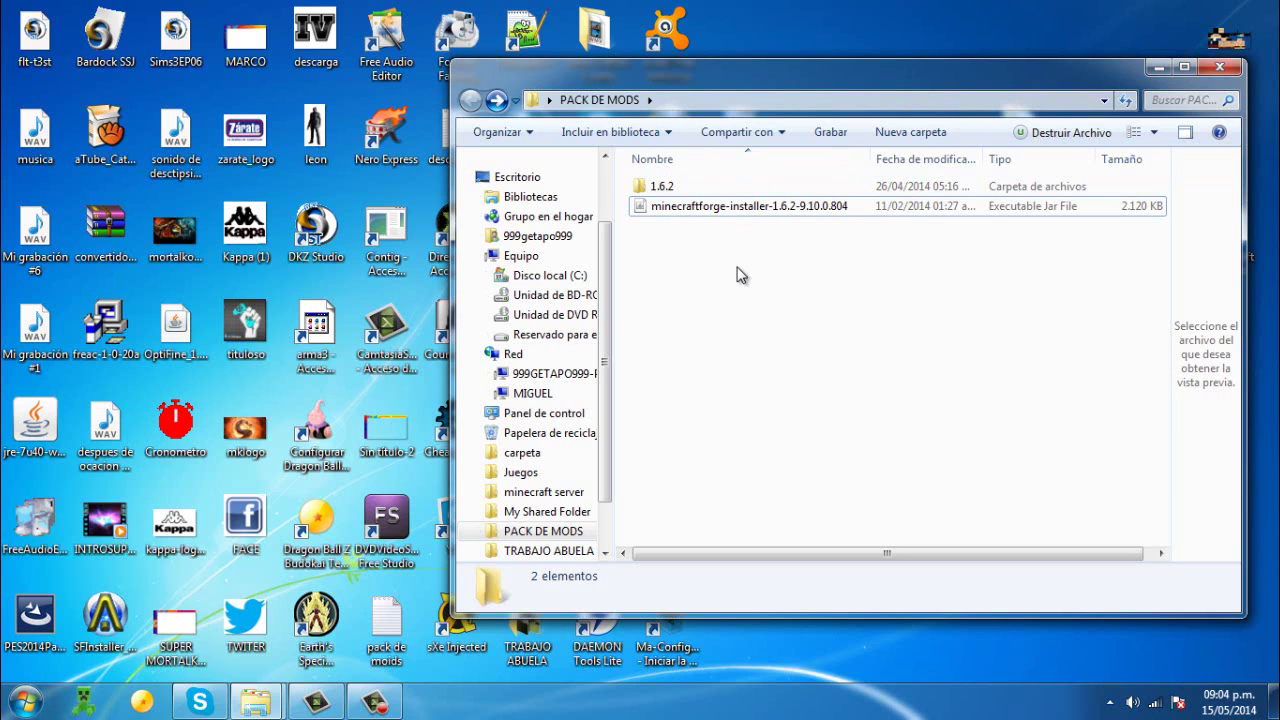
click(758, 207)
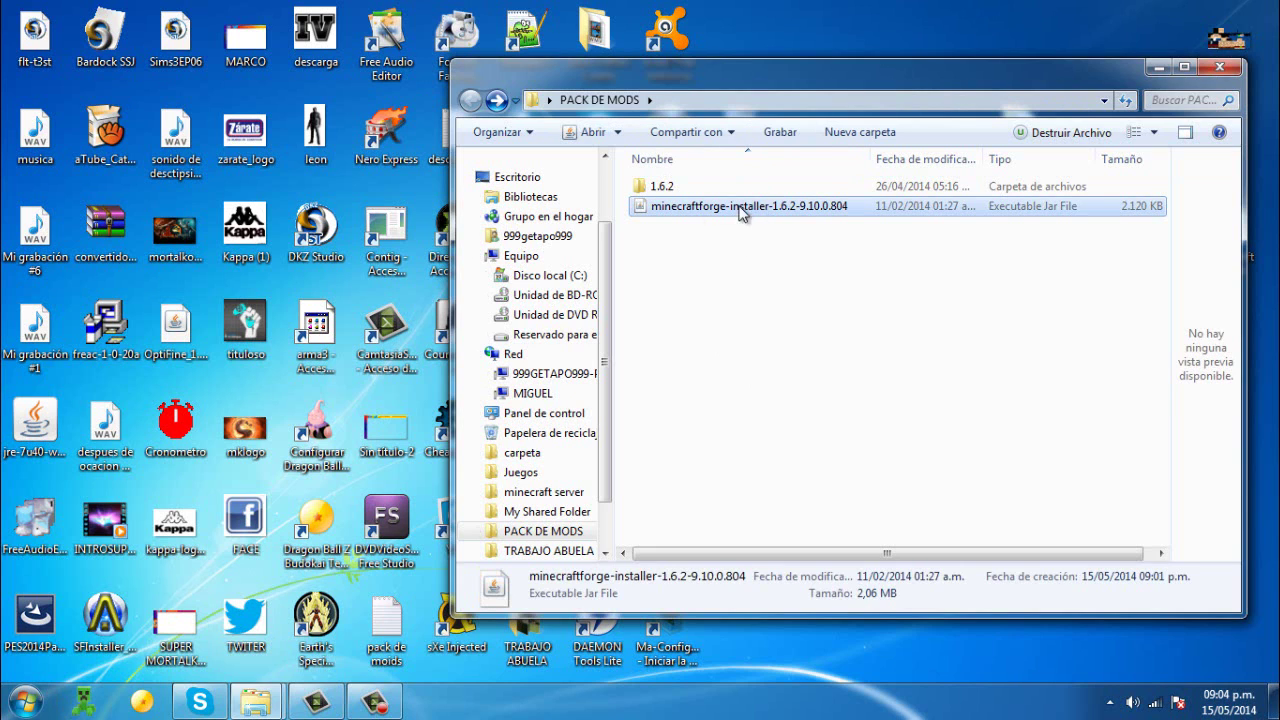
drag(692, 218, 776, 212)
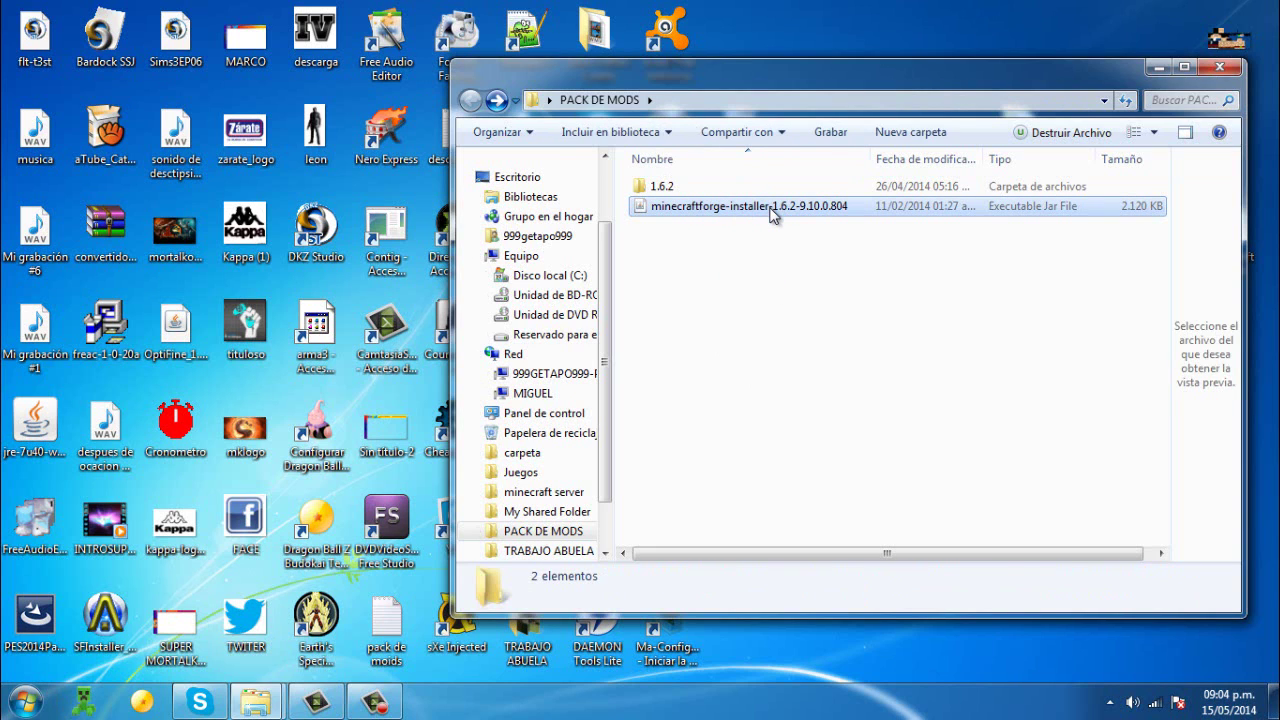
double_click(861, 205)
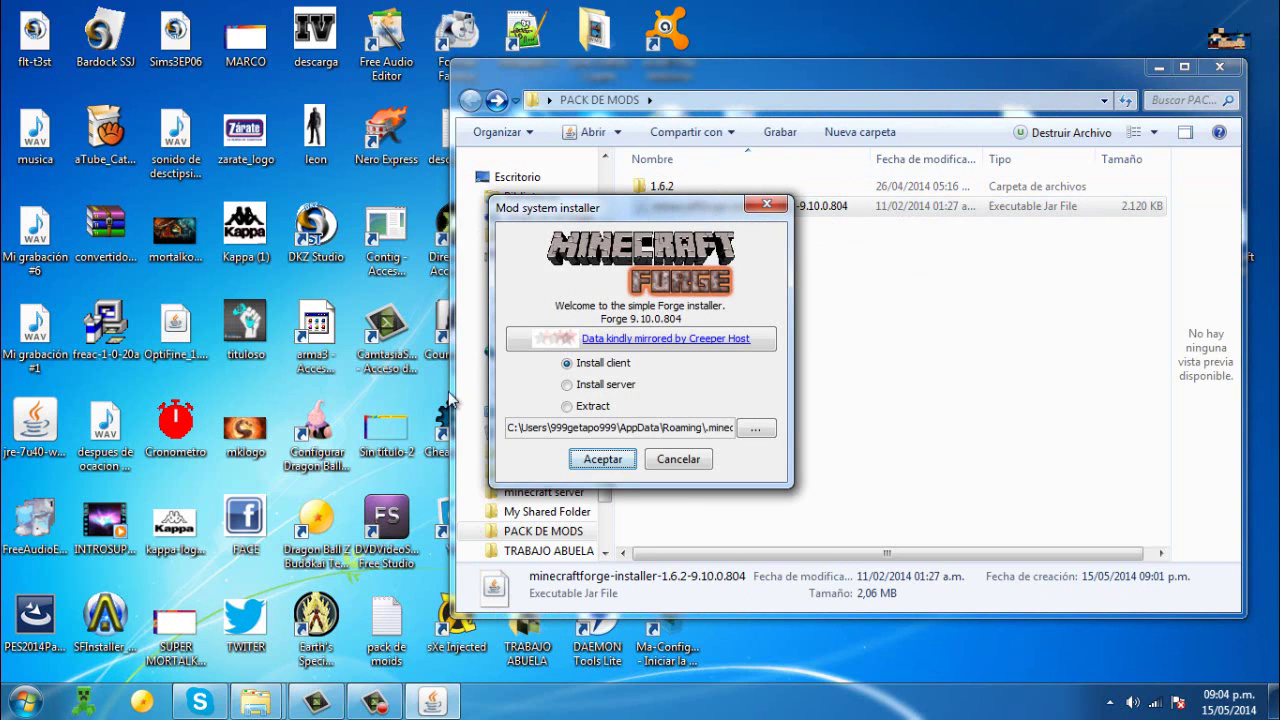
Try twice to install Forge 9.10.0.804 in the .minecraft folder with the Install client option.
click(566, 366)
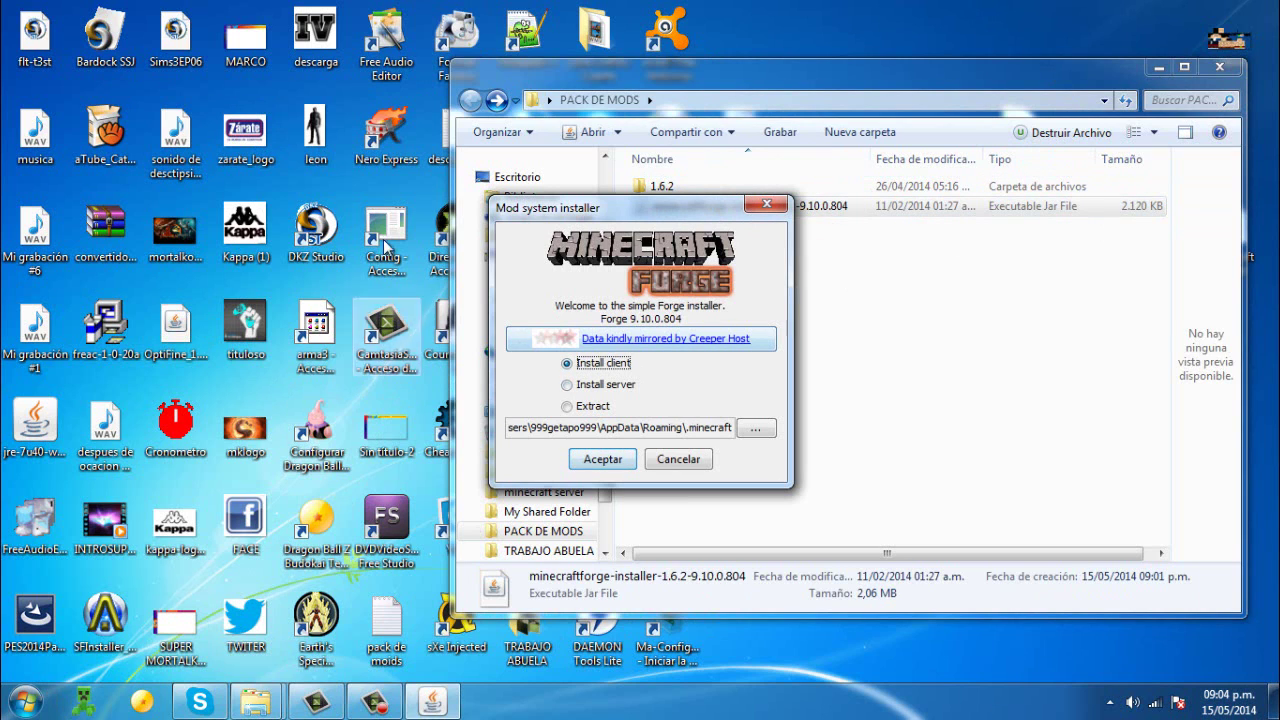
click(567, 384)
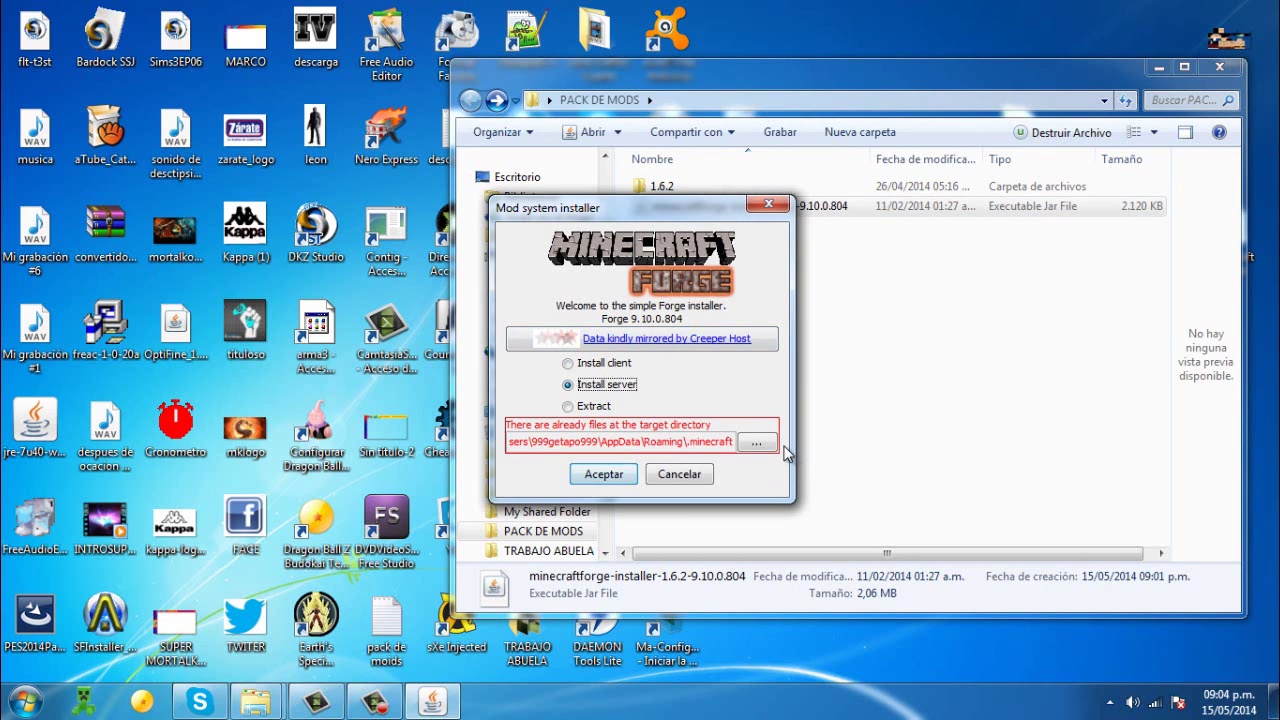
click(588, 367)
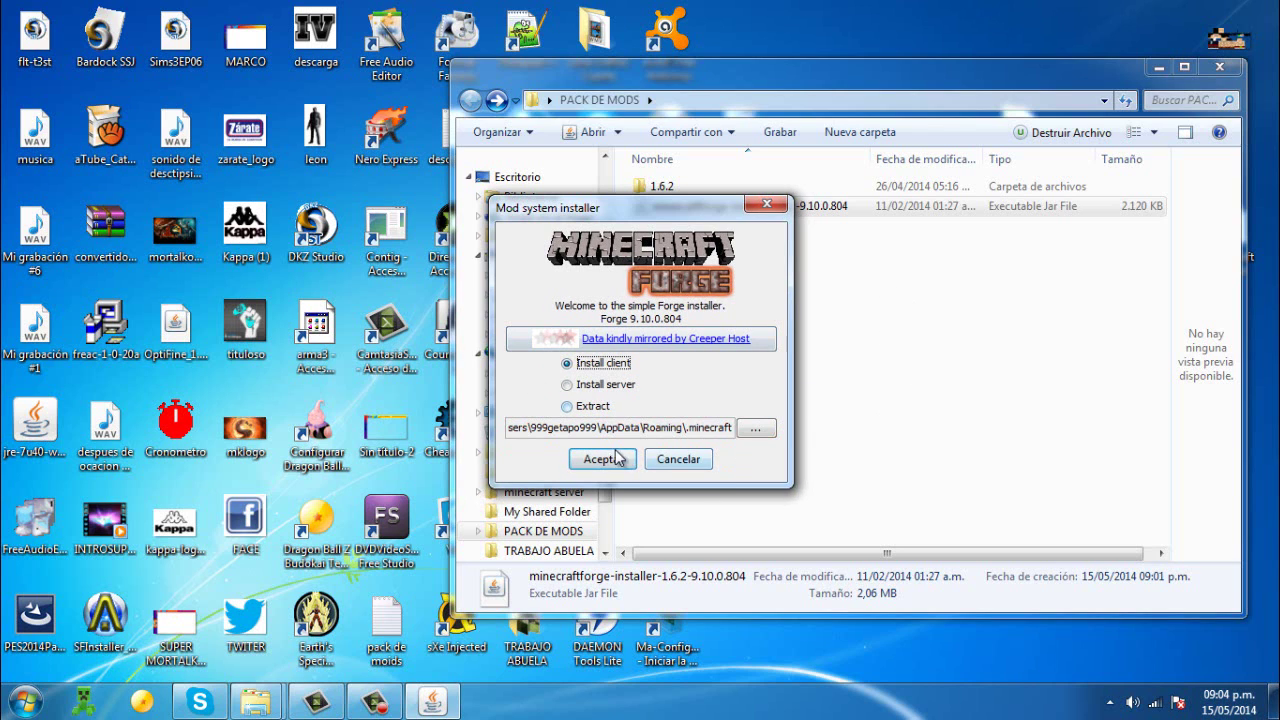
click(604, 460)
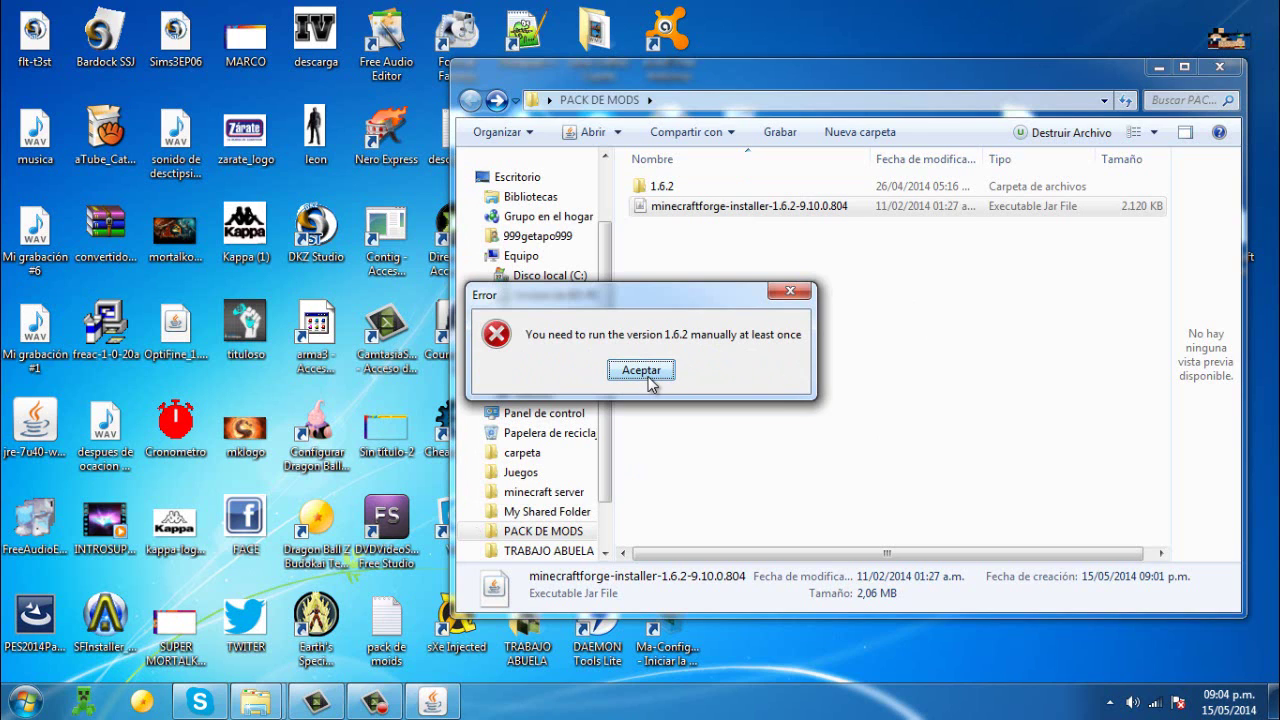
click(641, 370)
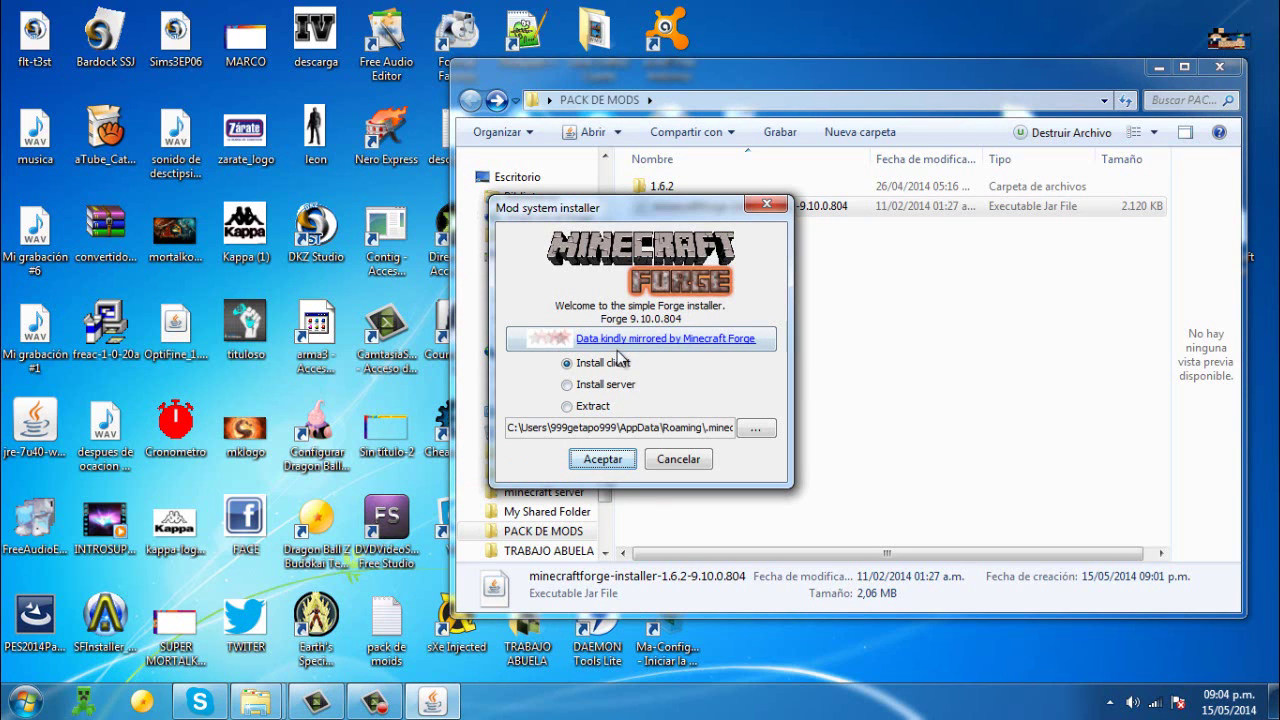
click(612, 460)
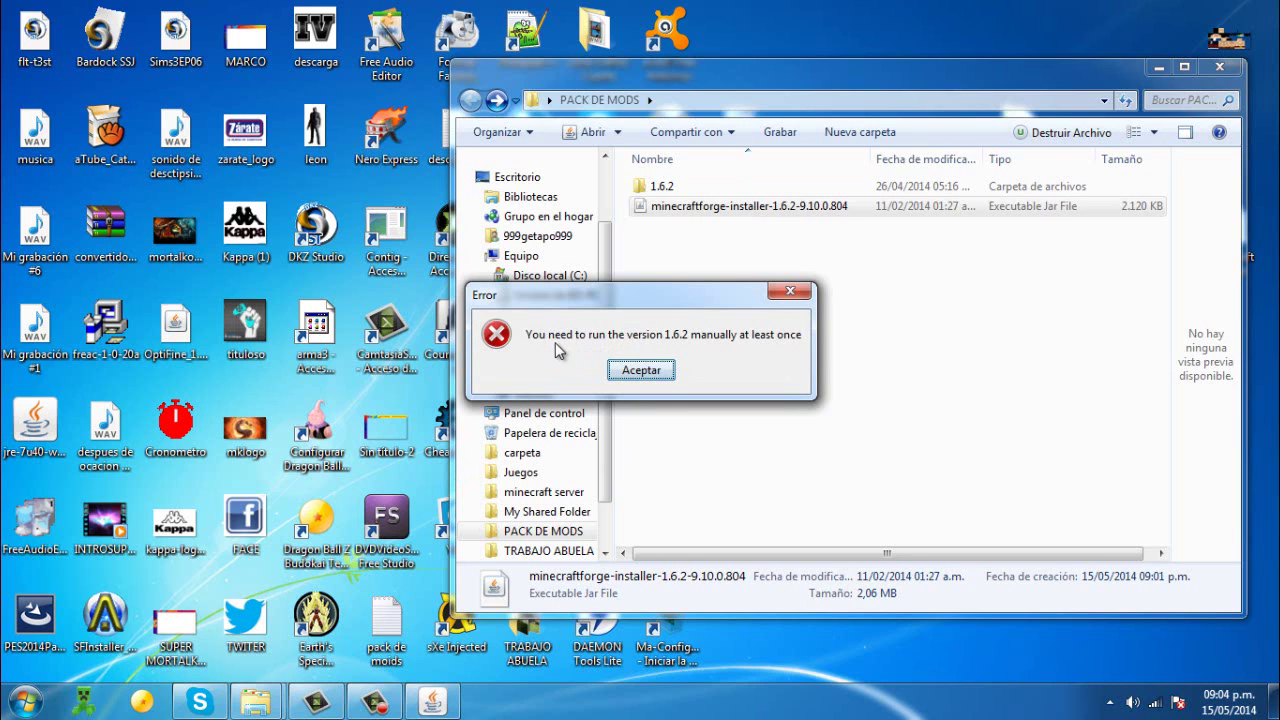
click(641, 370)
drag(732, 316, 676, 172)
click(700, 207)
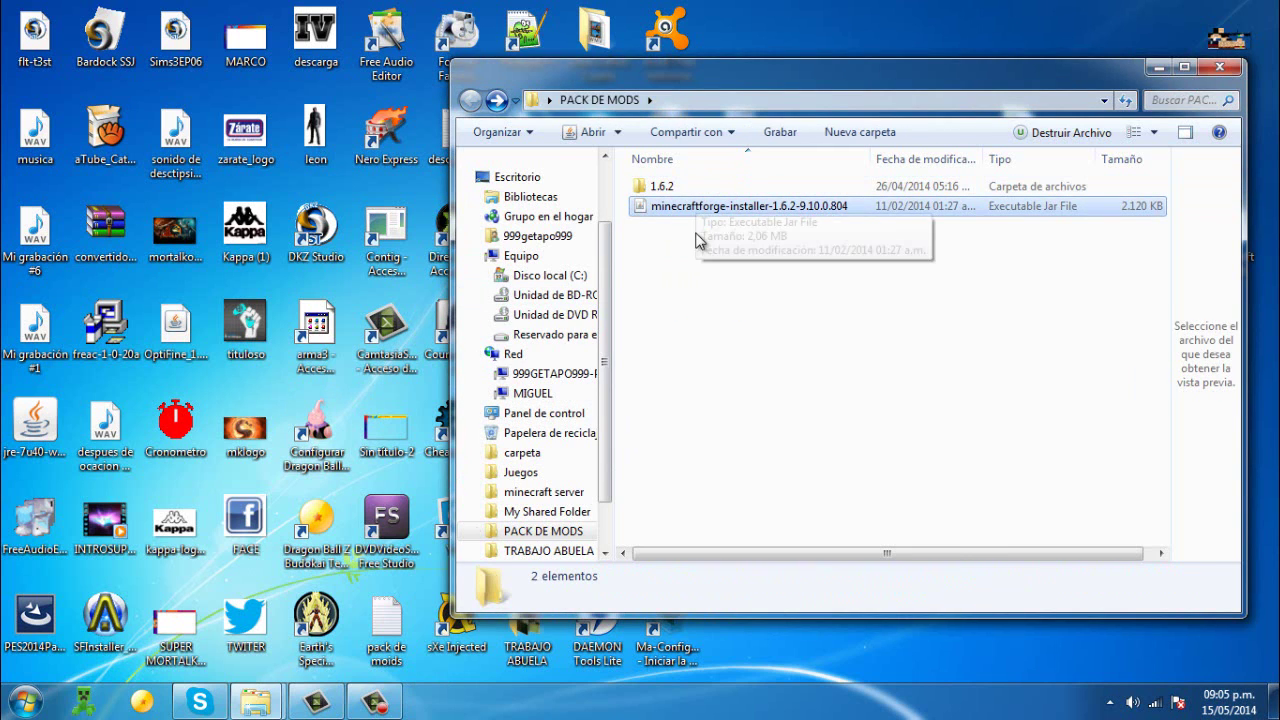
click(660, 290)
Start Minecraft 1.6.2 from its launcher with the modseverywhey profile and shift the game window slightly on the desktop.
click(84, 701)
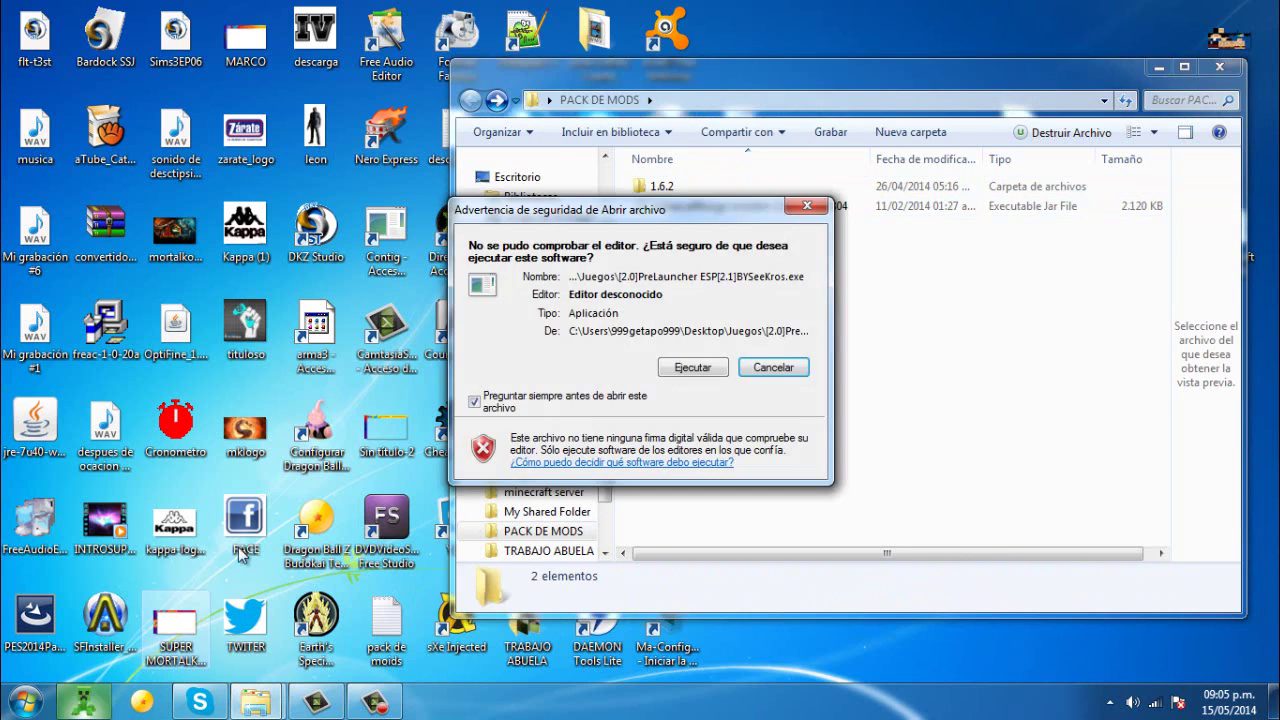
click(693, 367)
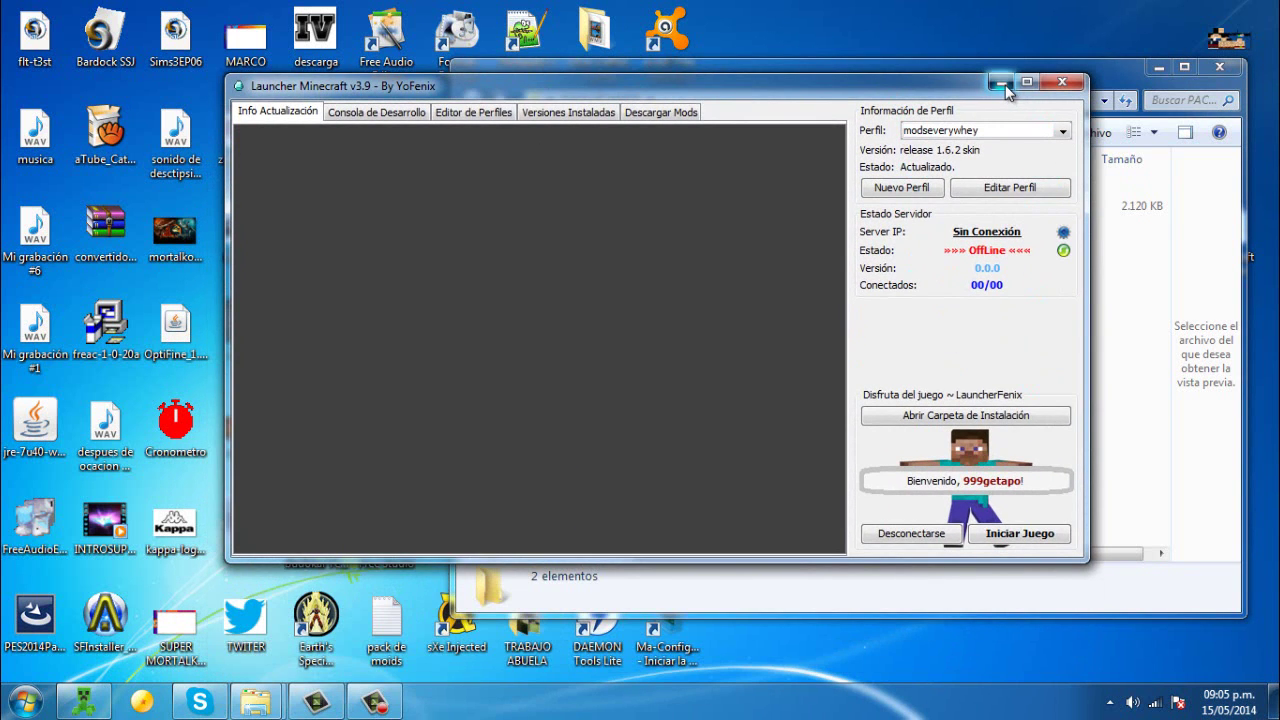
click(1025, 530)
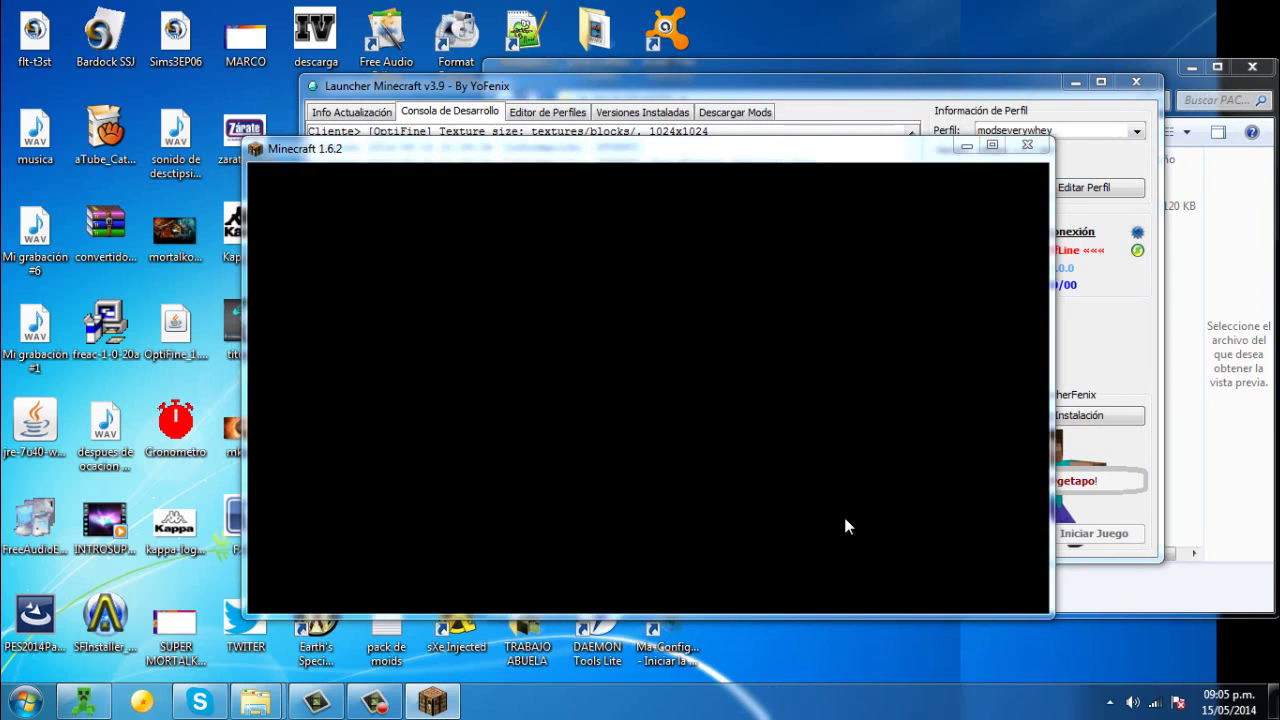
key(super)
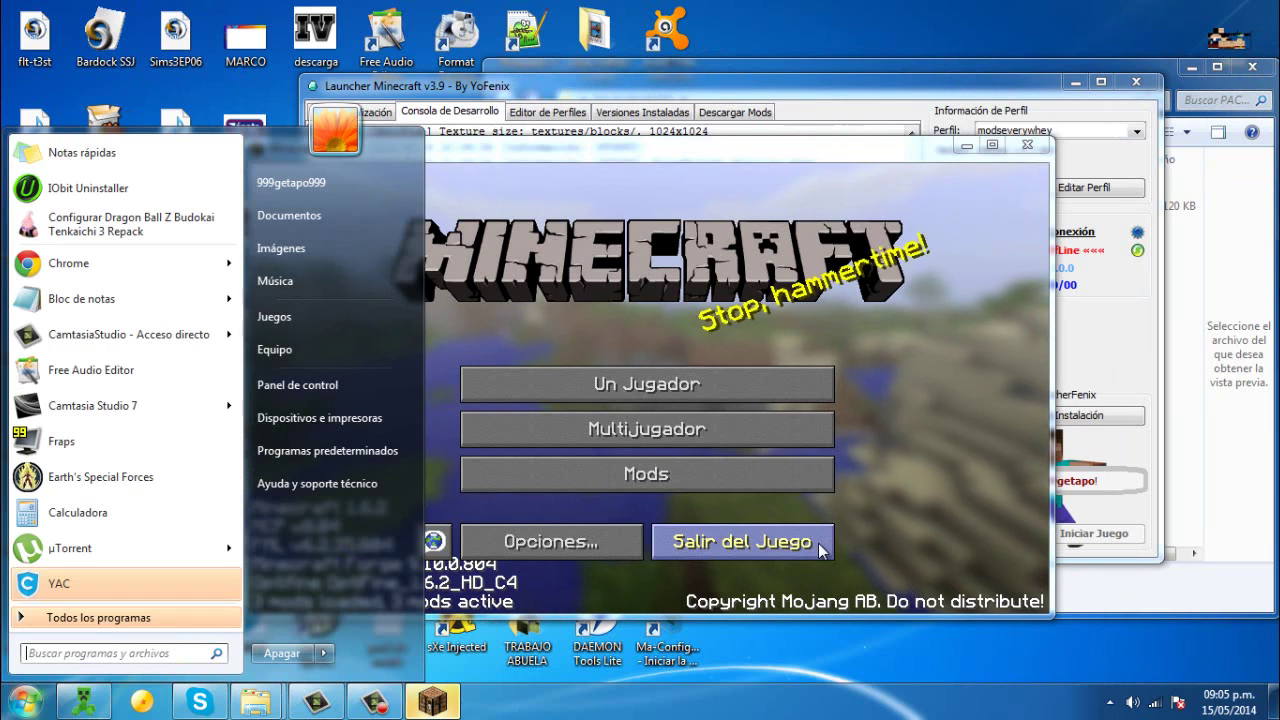
click(877, 162)
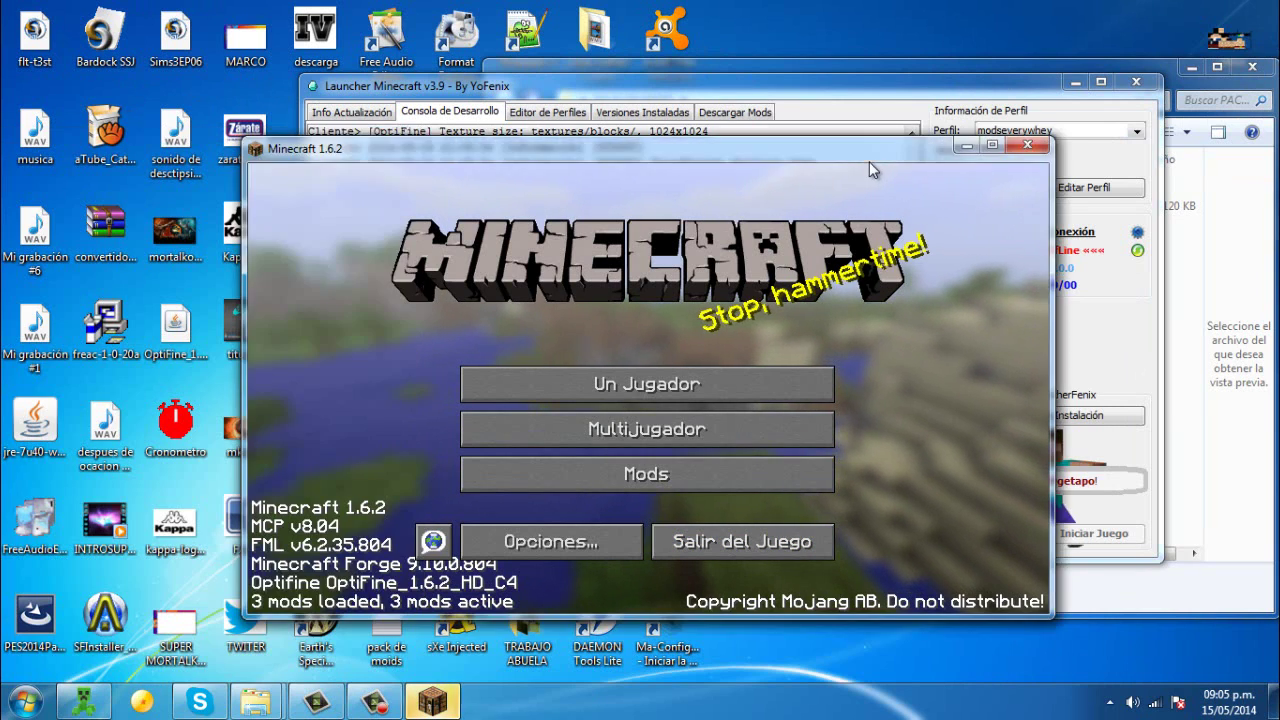
drag(869, 161, 907, 142)
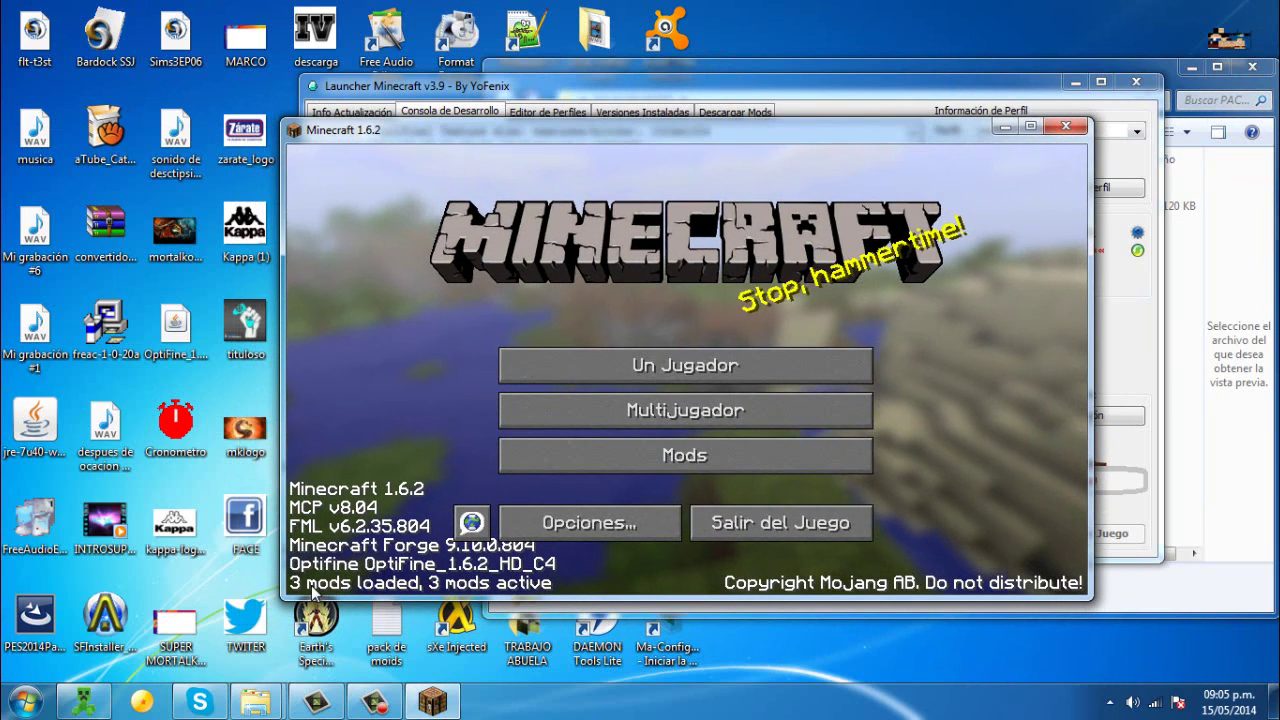
Examine the Optifine, Minecraft Forge, Forge Mod Loader and Minecraft Coder Pack entries in the game's mod list, and return to the main menu.
click(676, 458)
click(399, 222)
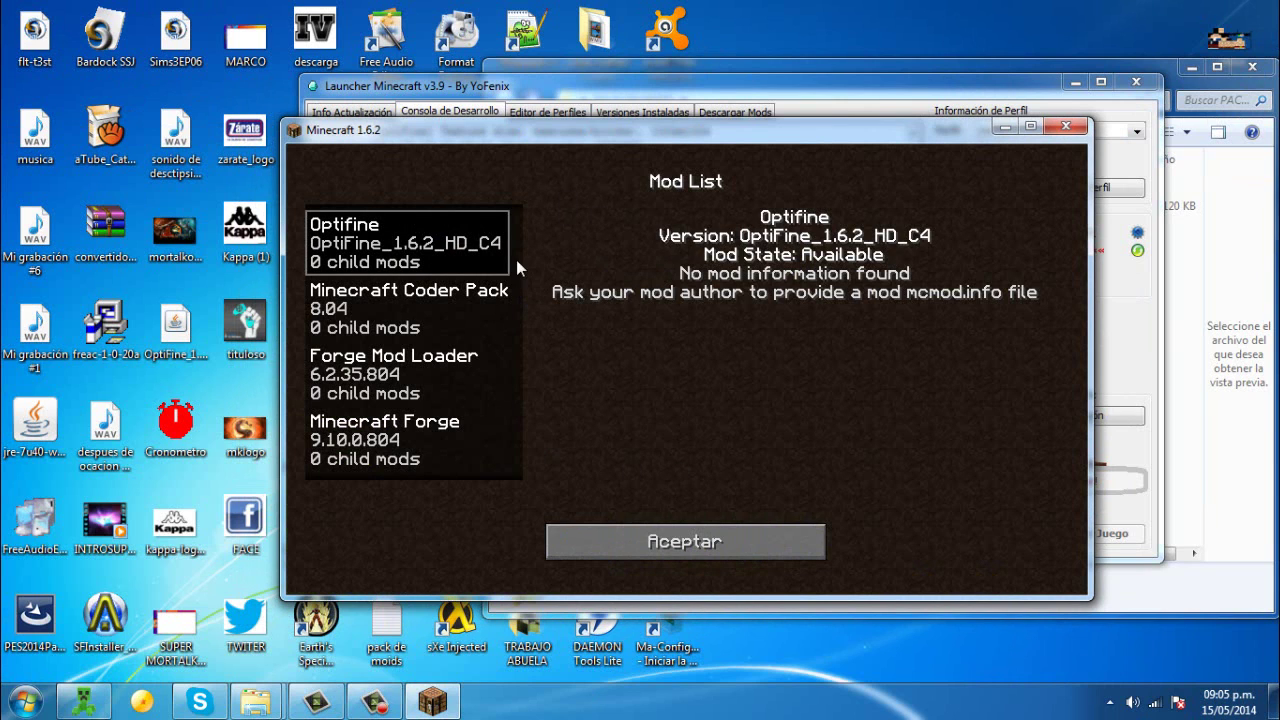
click(478, 428)
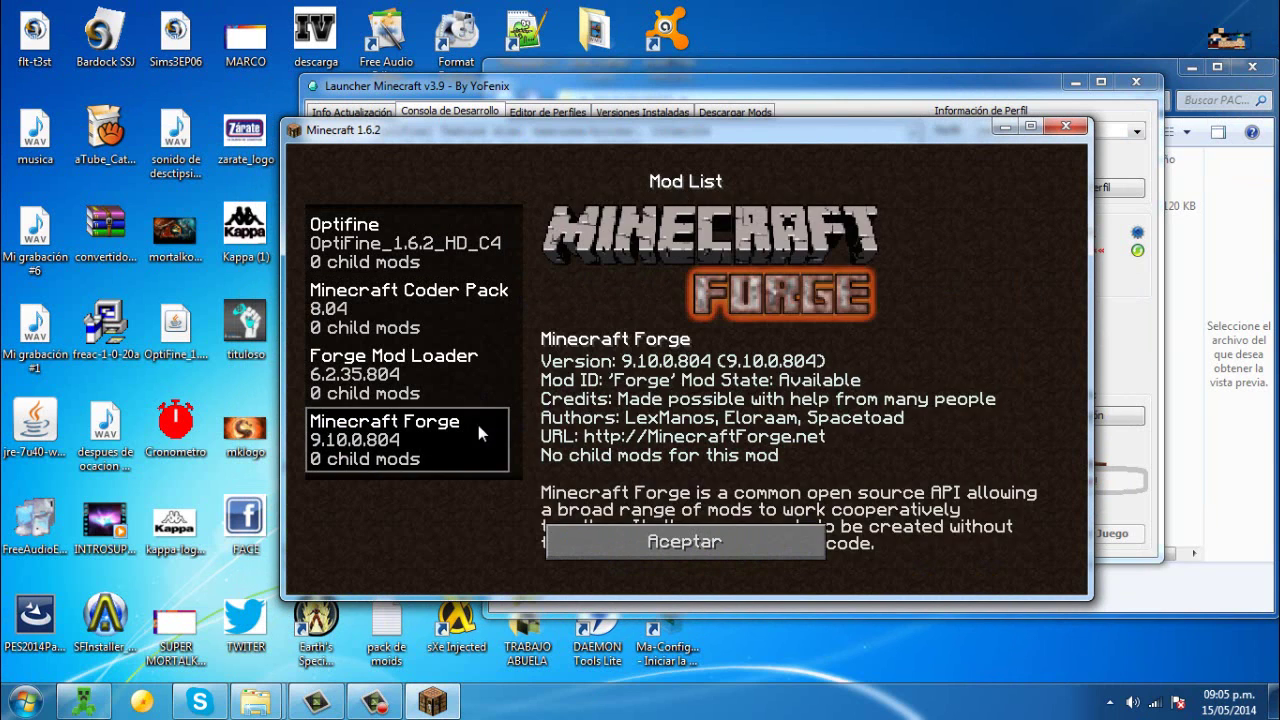
click(460, 375)
click(460, 310)
click(621, 549)
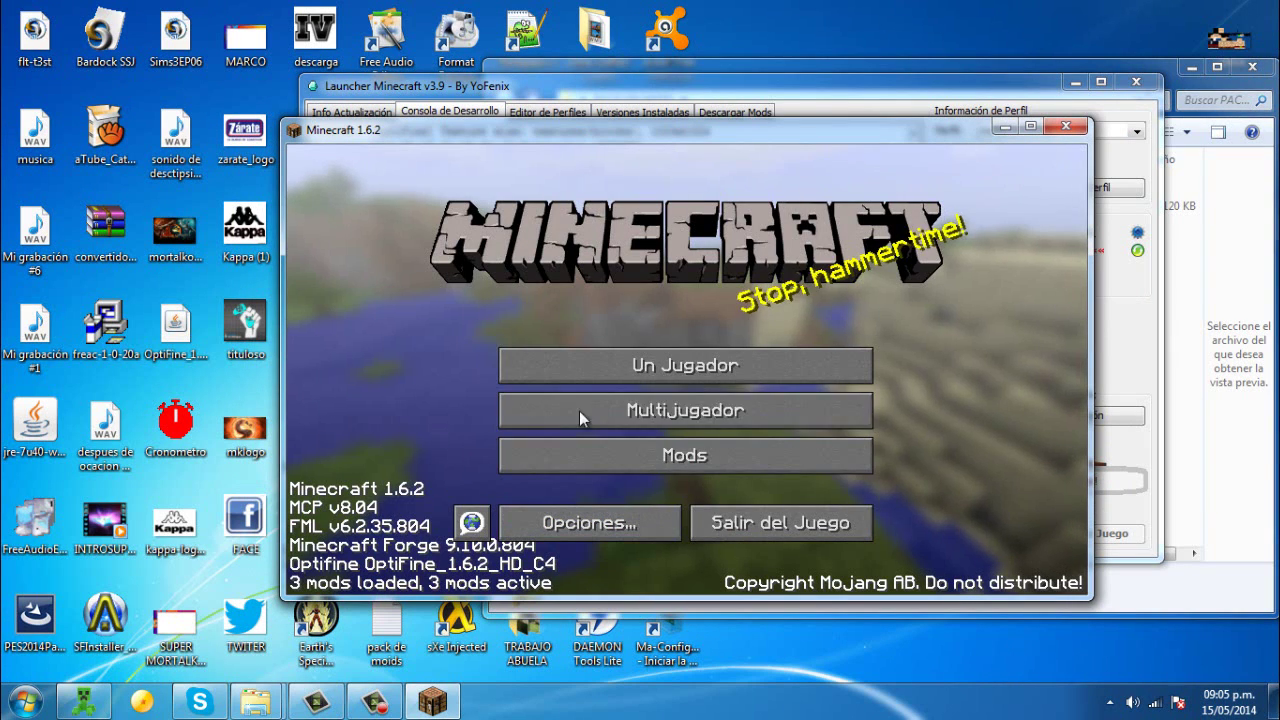
Quit Minecraft 1.6.2 and close its launcher.
click(779, 522)
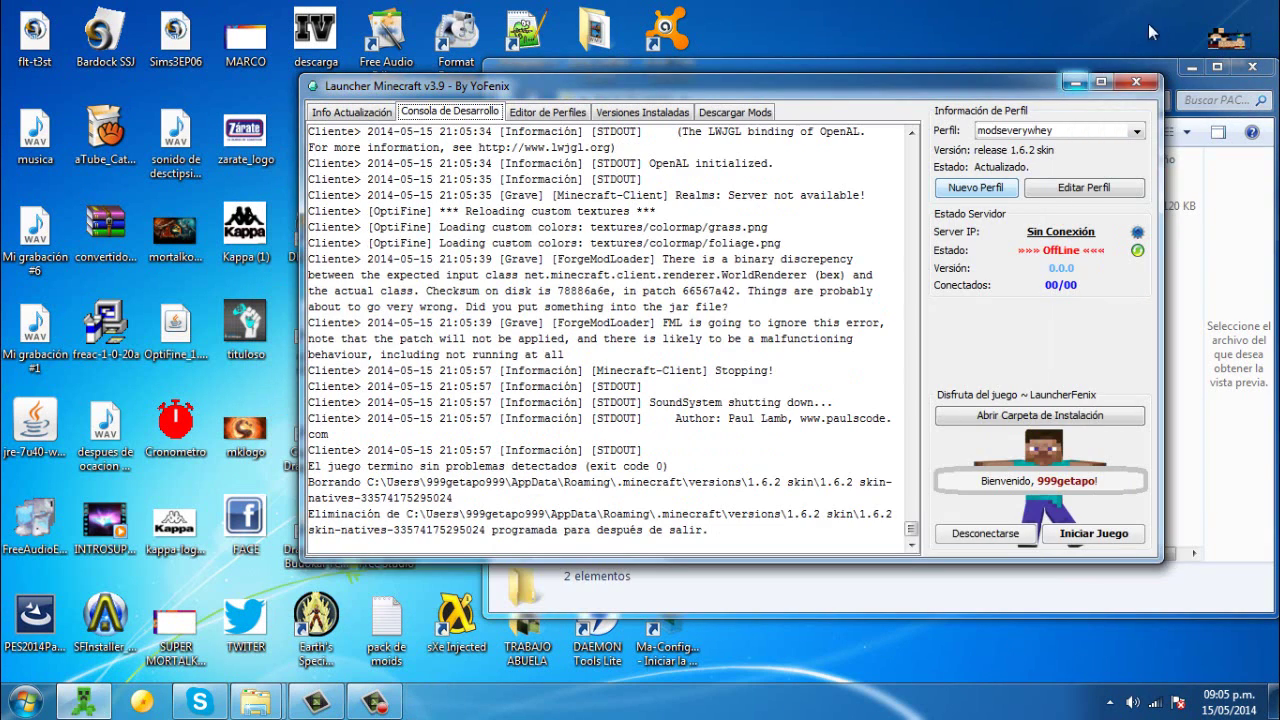
click(1138, 83)
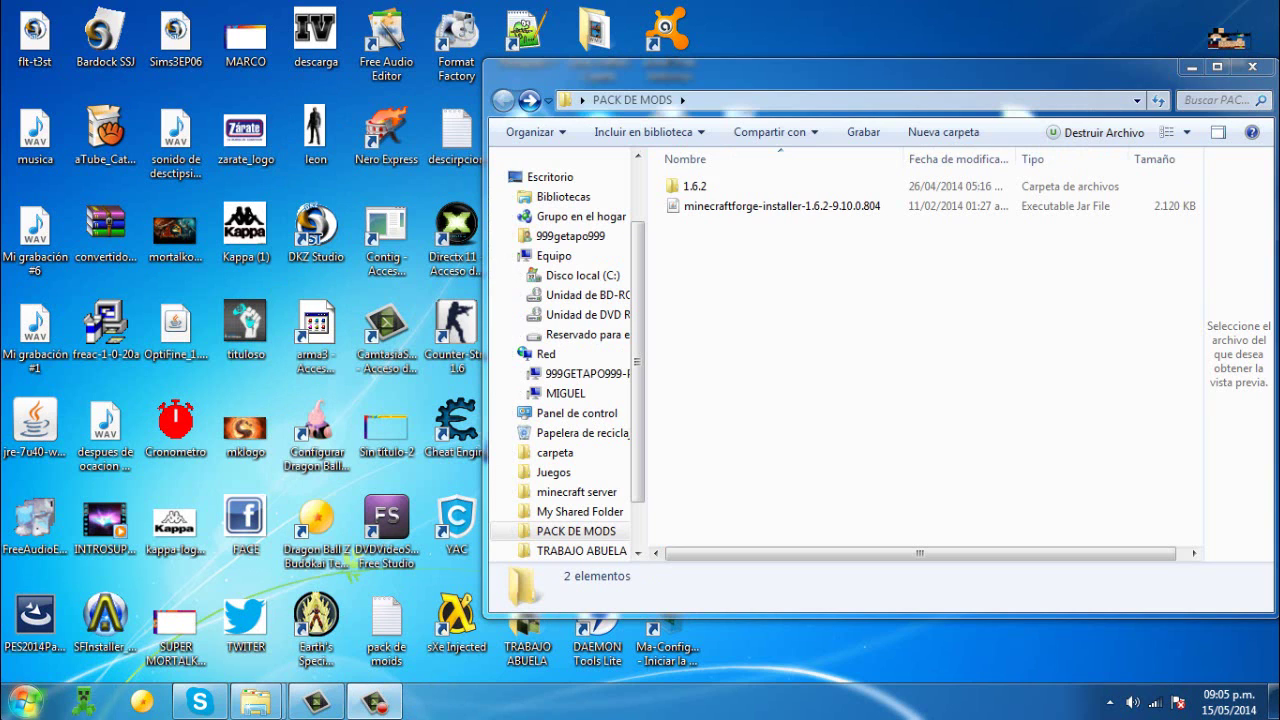
click(26, 700)
click(94, 652)
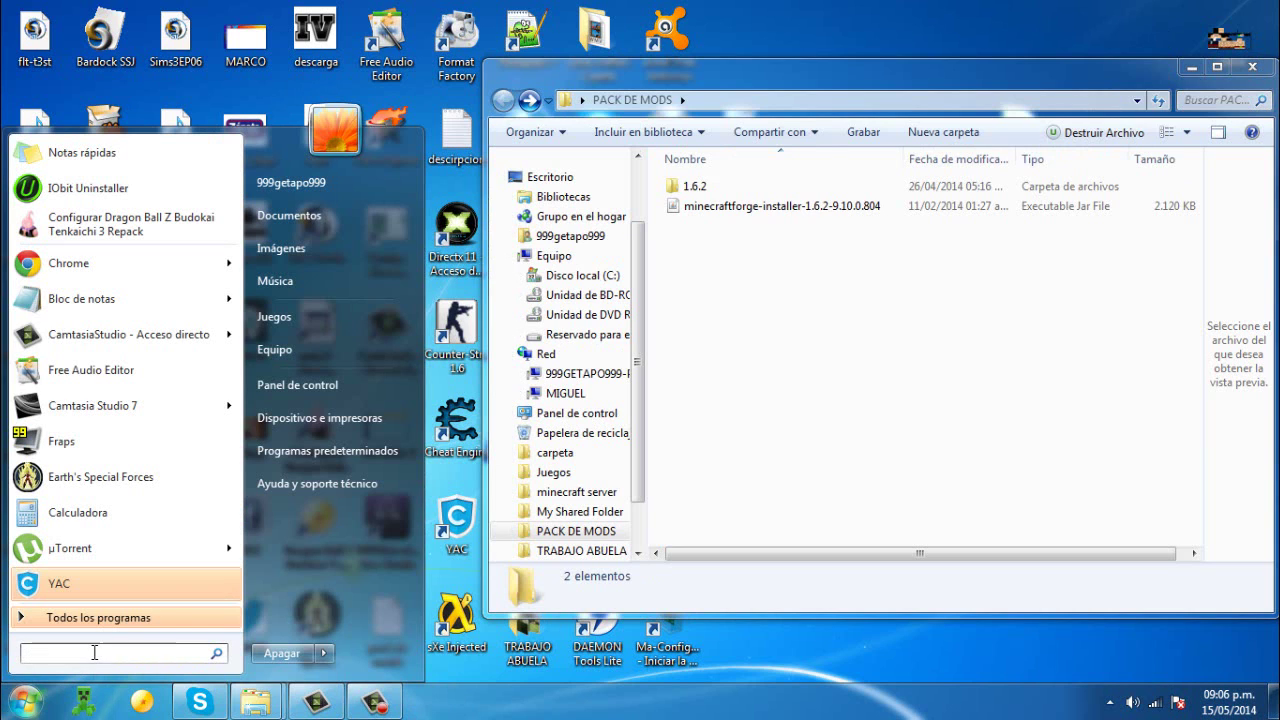
text(%)
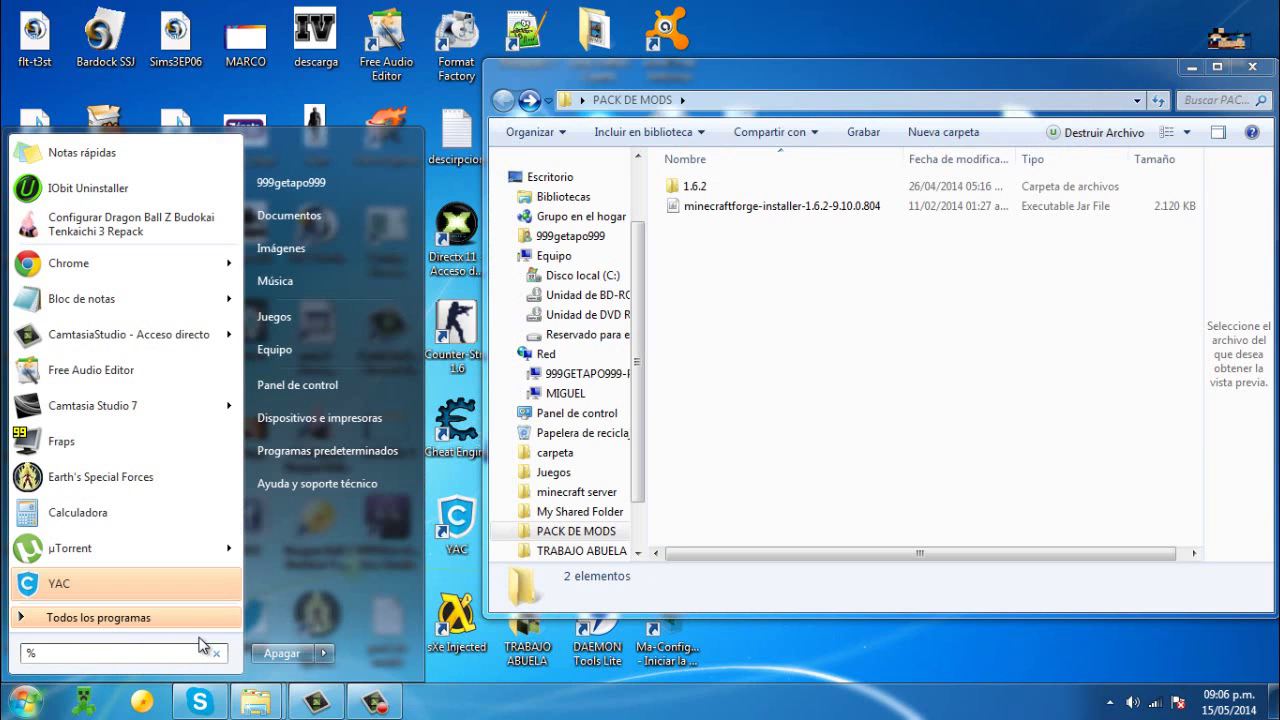
text(appdata)
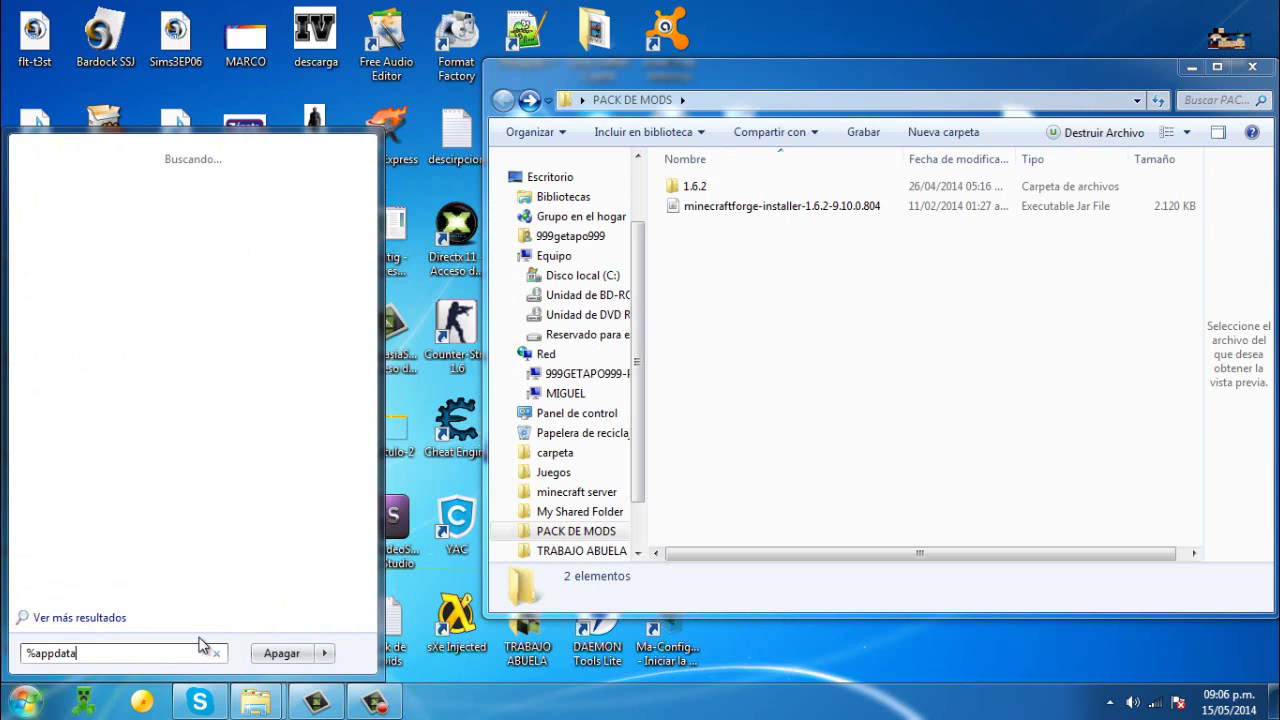
text(%)
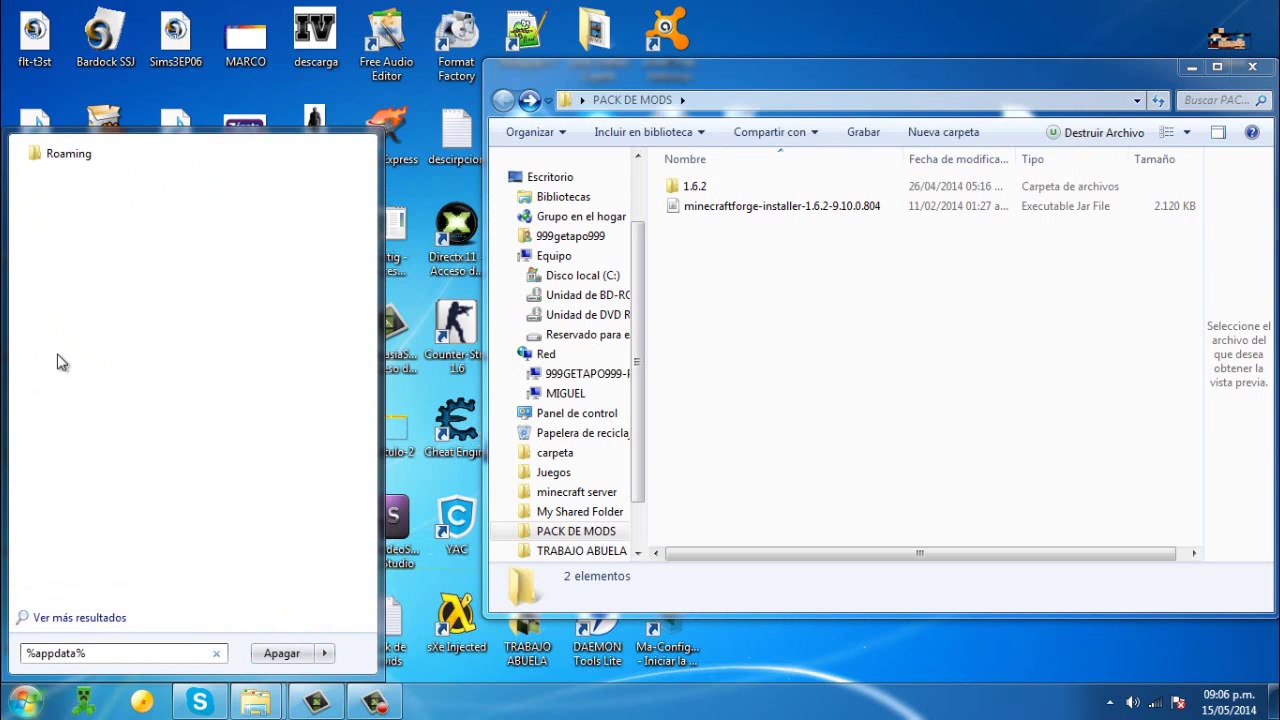
key(BackSpace)
key(BackSpace)
key(BackSpace)
key(BackSpace)
key(BackSpace)
key(BackSpace)
key(BackSpace)
key(BackSpace)
key(BackSpace)
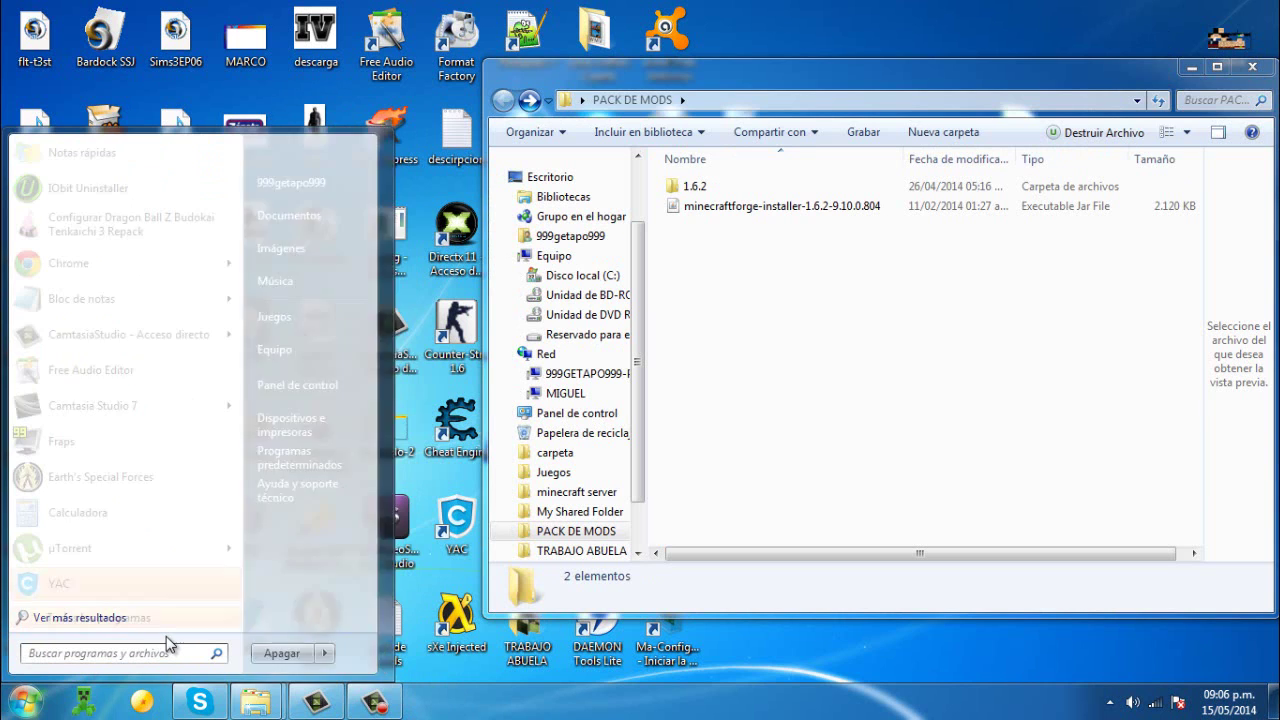
click(482, 552)
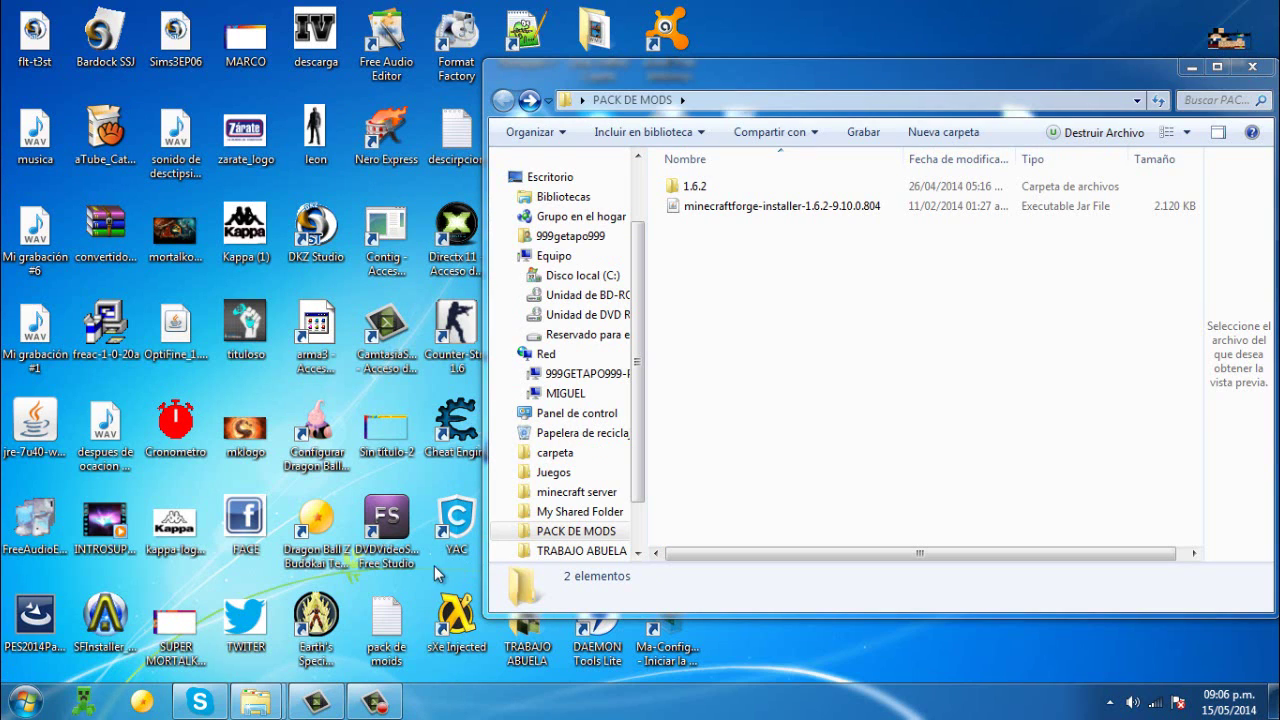
Search the system for %appdata% and open the Roaming folder.
key(super)
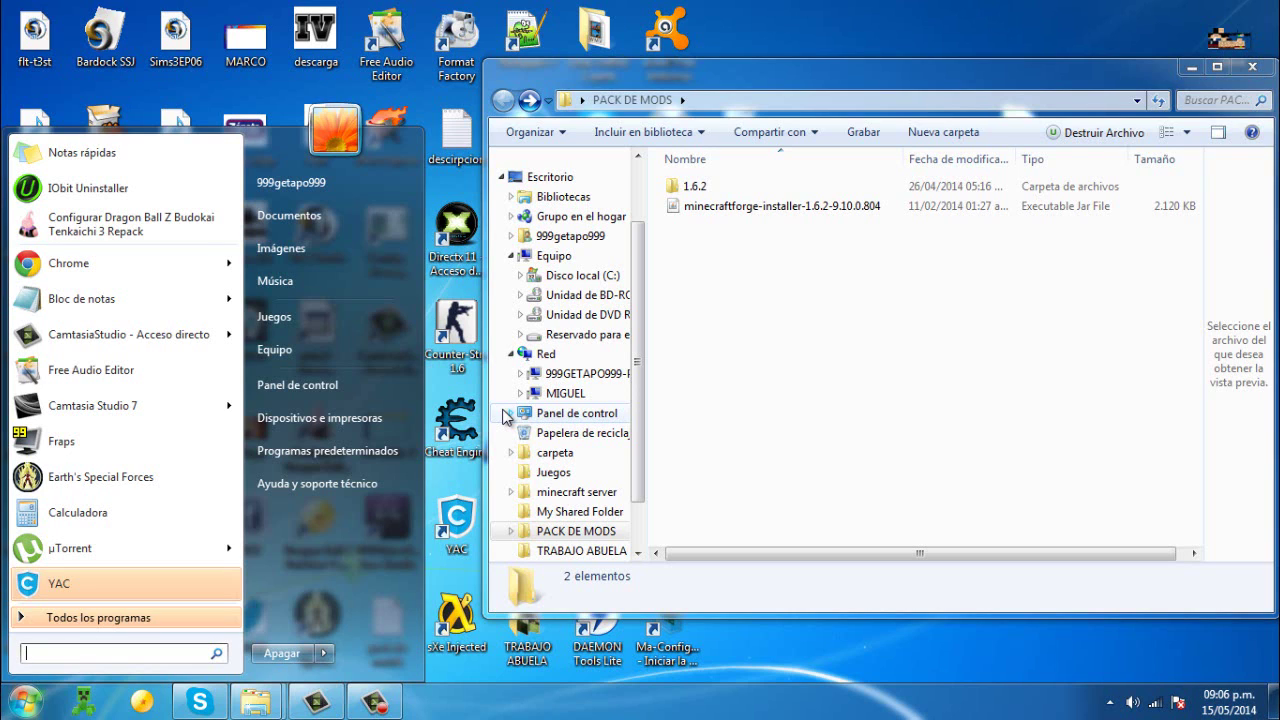
text(%)
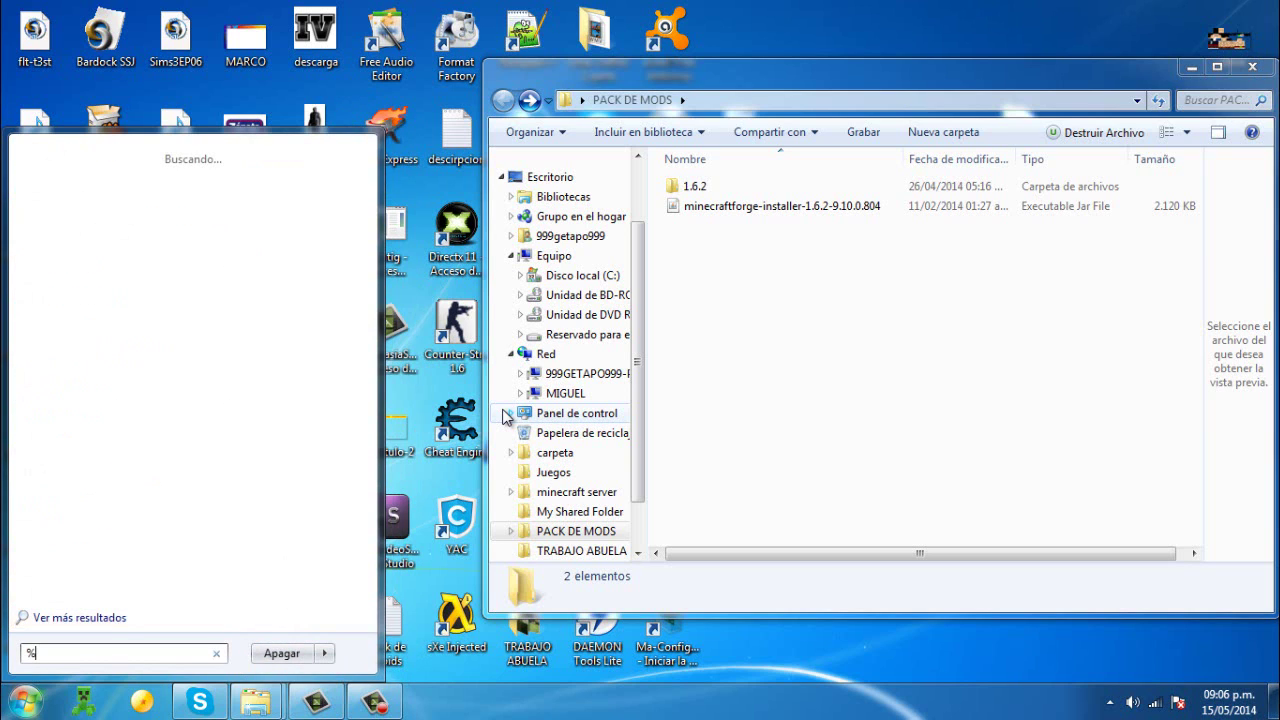
text(appdat)
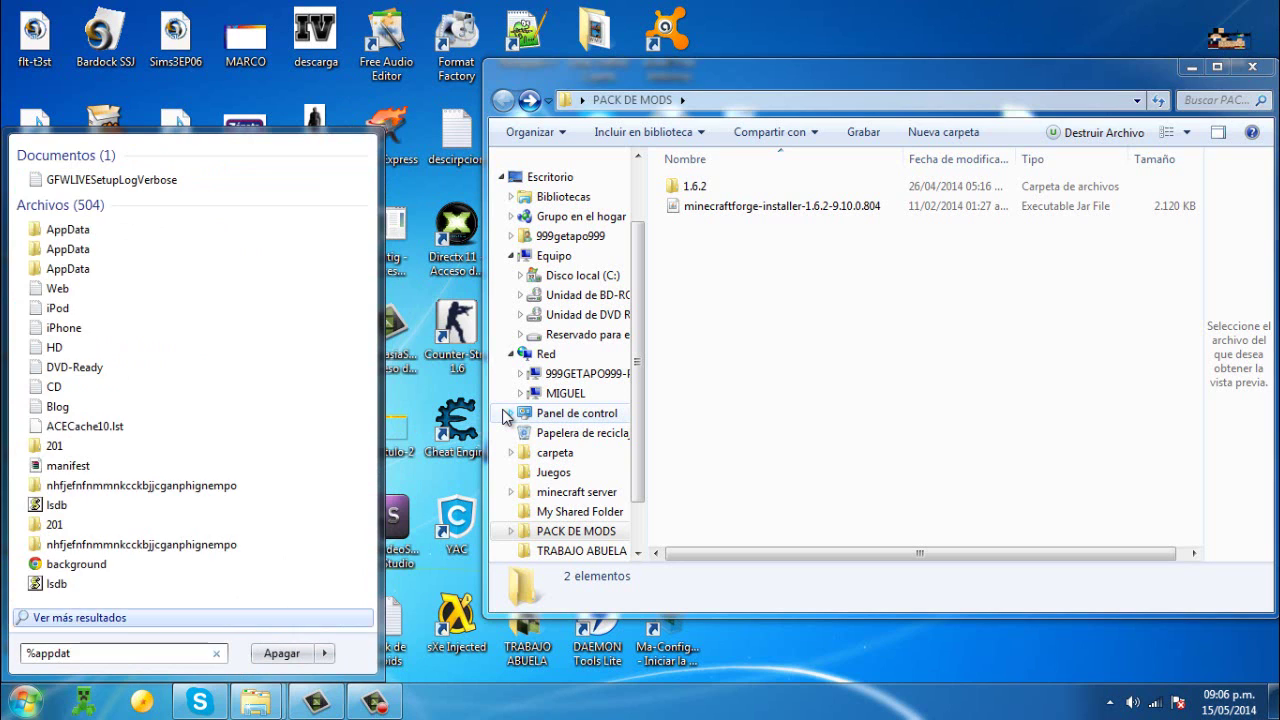
text(a%)
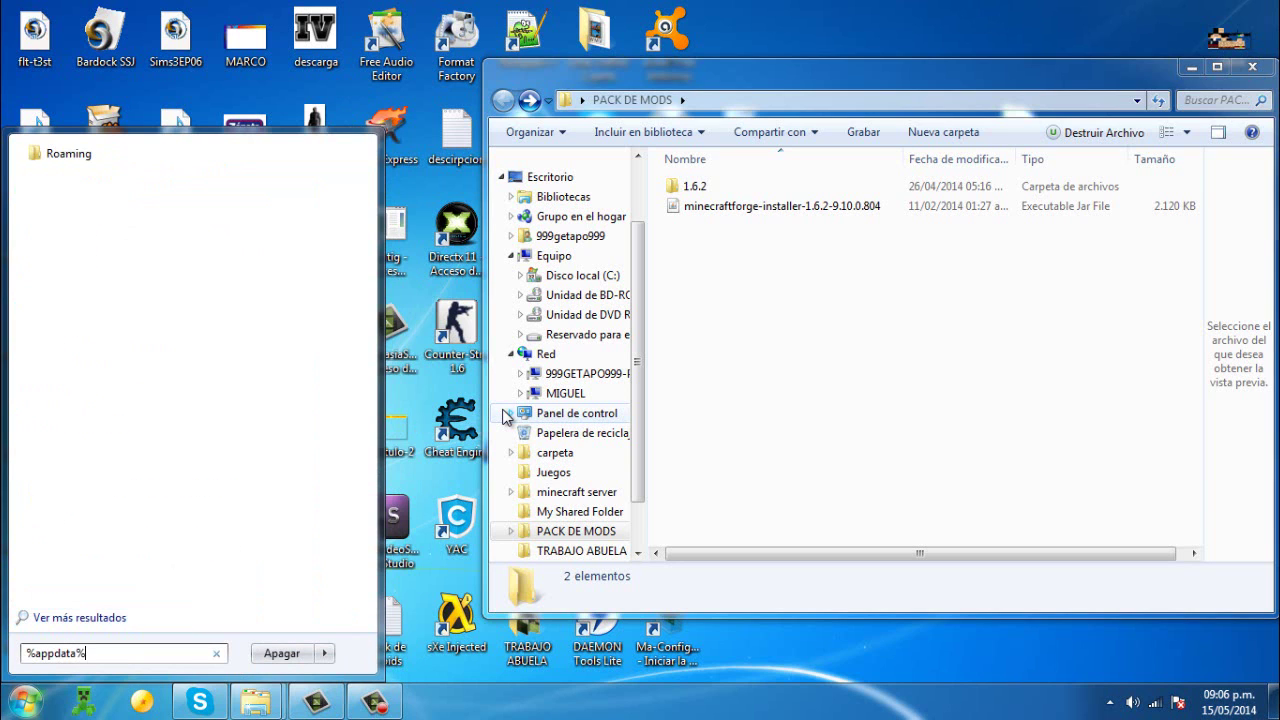
click(84, 157)
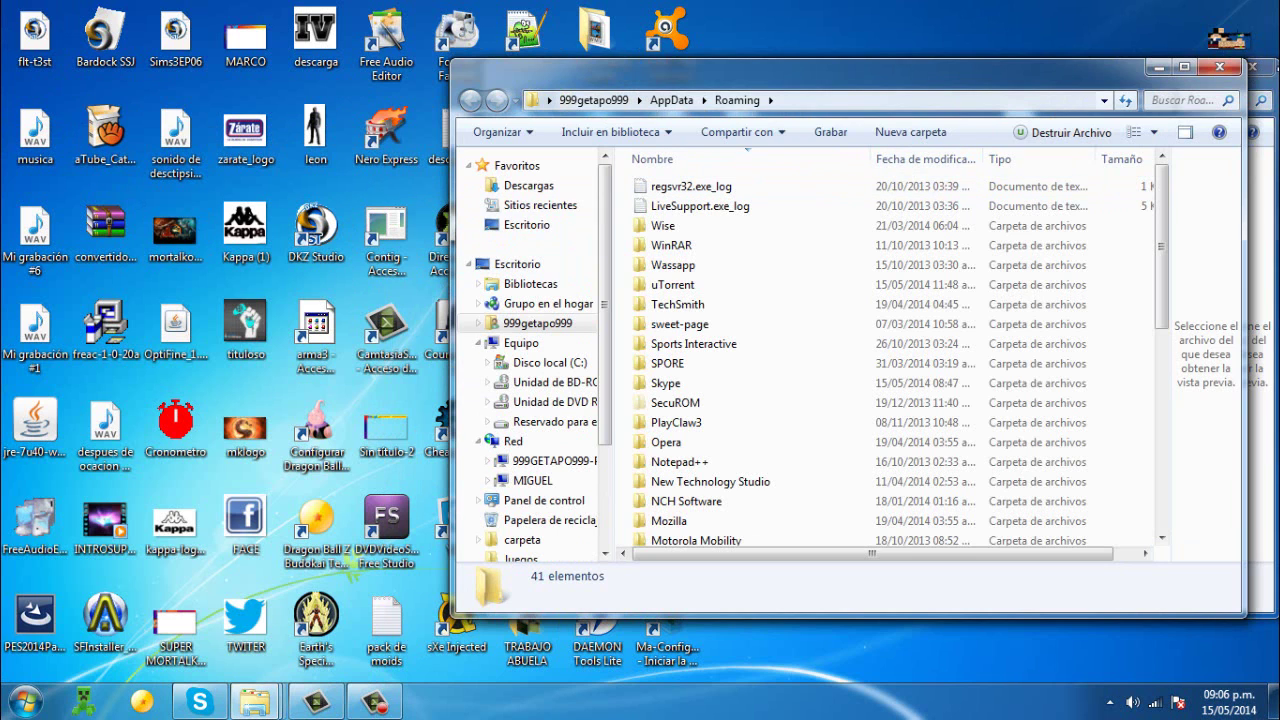
Maximize the Roaming window and open the mods folder inside .minecraft.
double_click(1158, 82)
scroll(283, 480, down, 5)
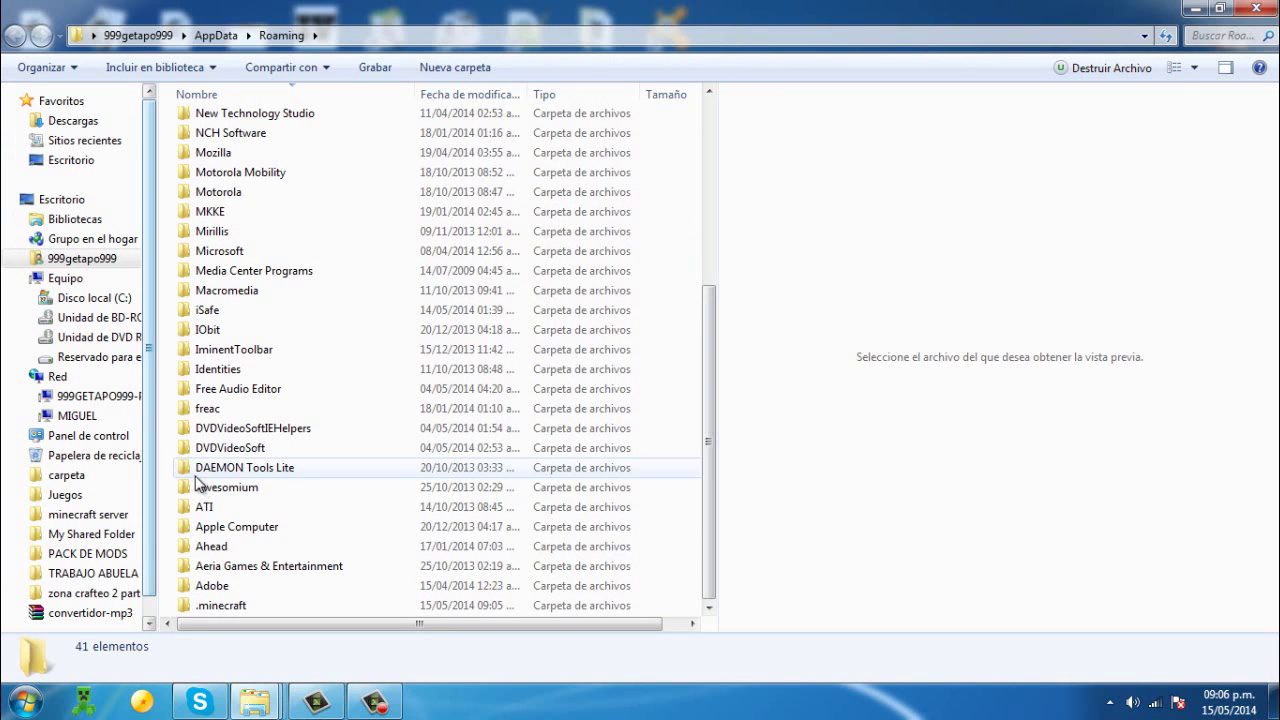
double_click(232, 606)
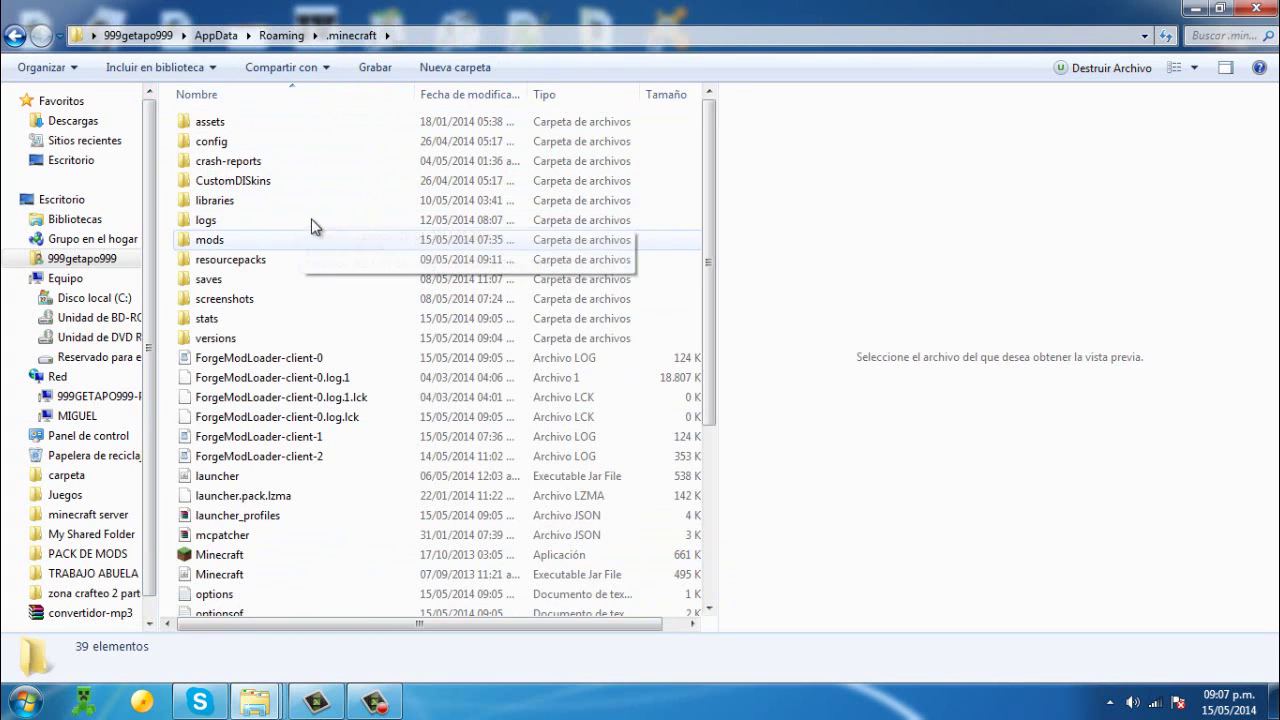
click(248, 242)
double_click(248, 242)
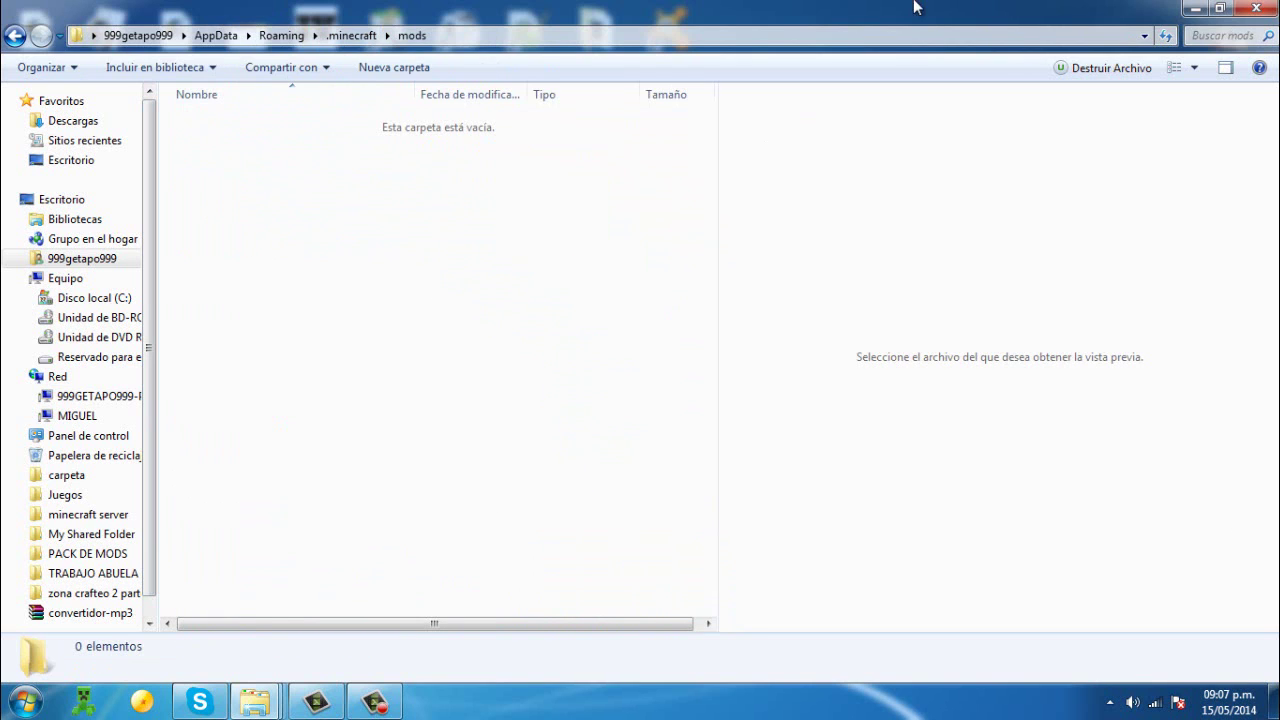
Arrange the mods and PACK DE MODS windows side by side and move the 1.6.2 folder from PACK DE MODS into mods.
drag(915, 7, 765, 245)
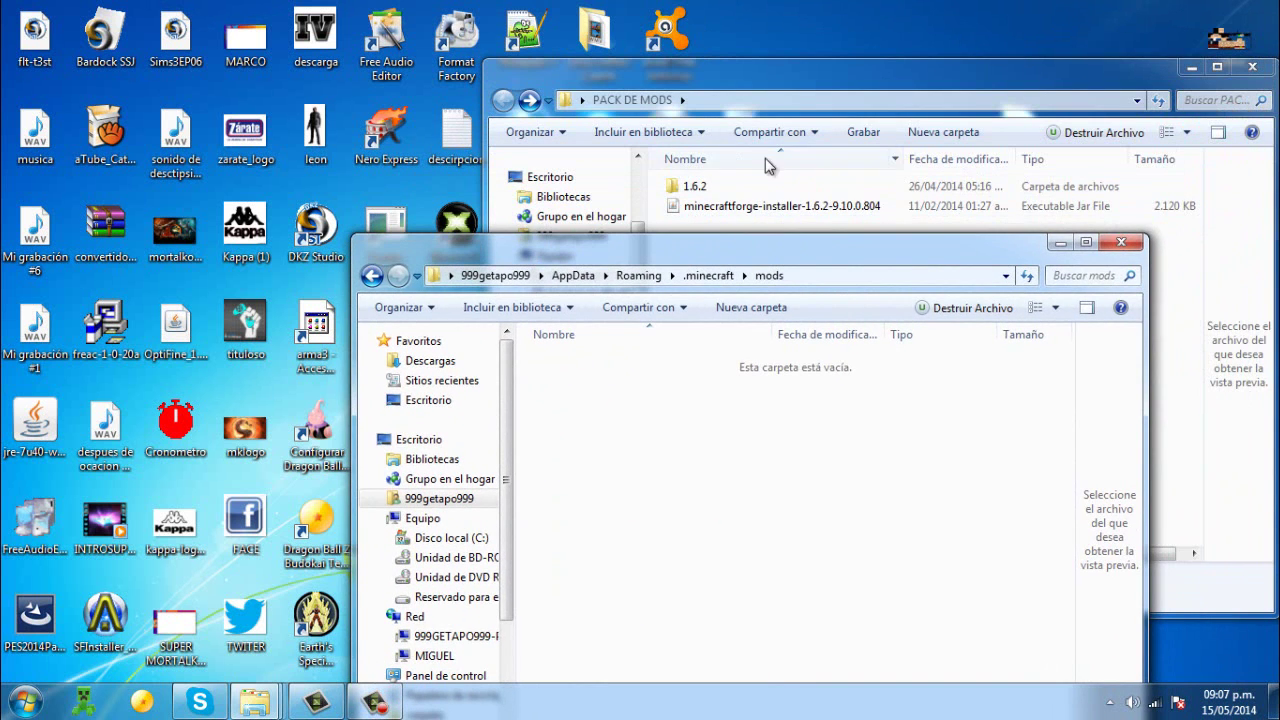
click(676, 100)
double_click(697, 188)
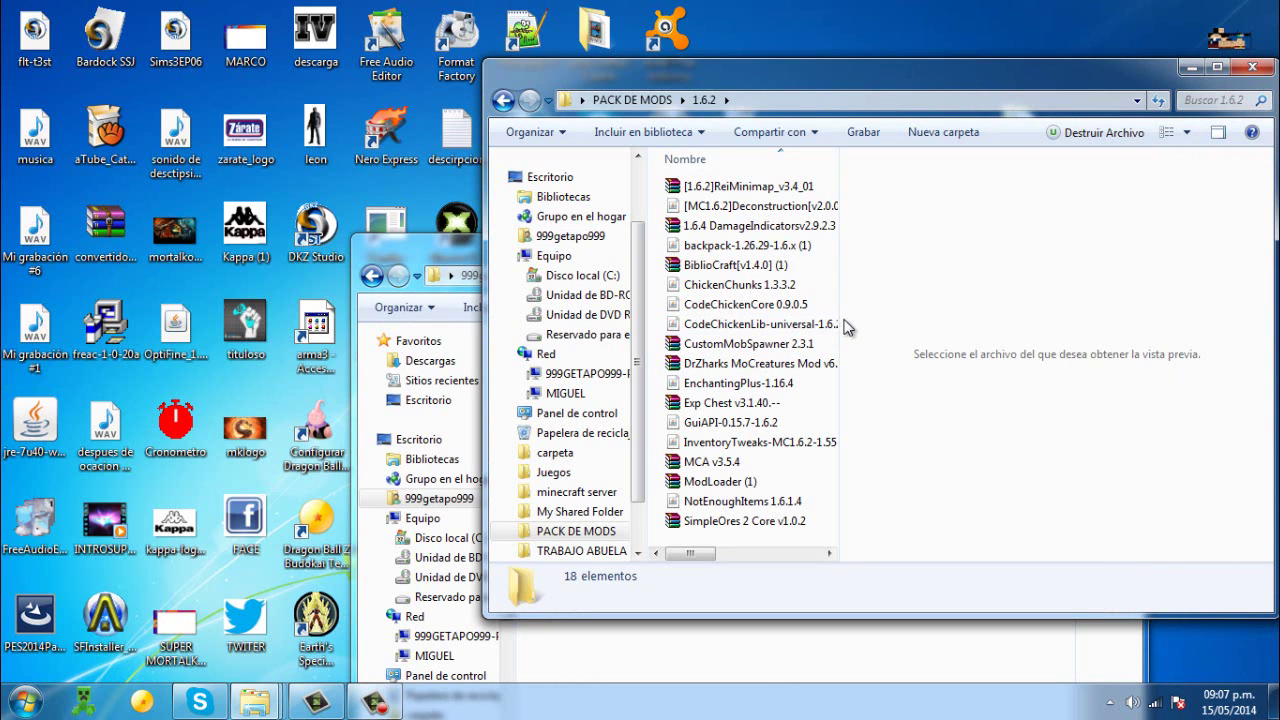
drag(838, 318, 1240, 315)
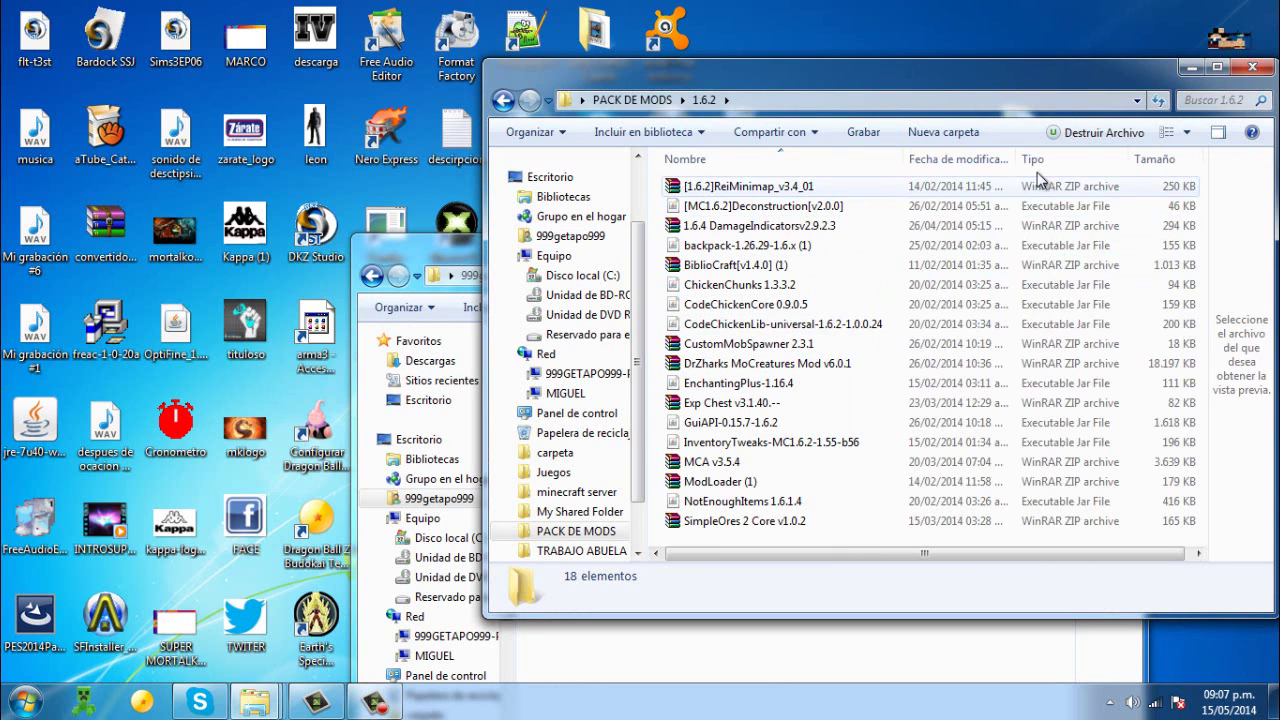
drag(921, 87, 1118, 87)
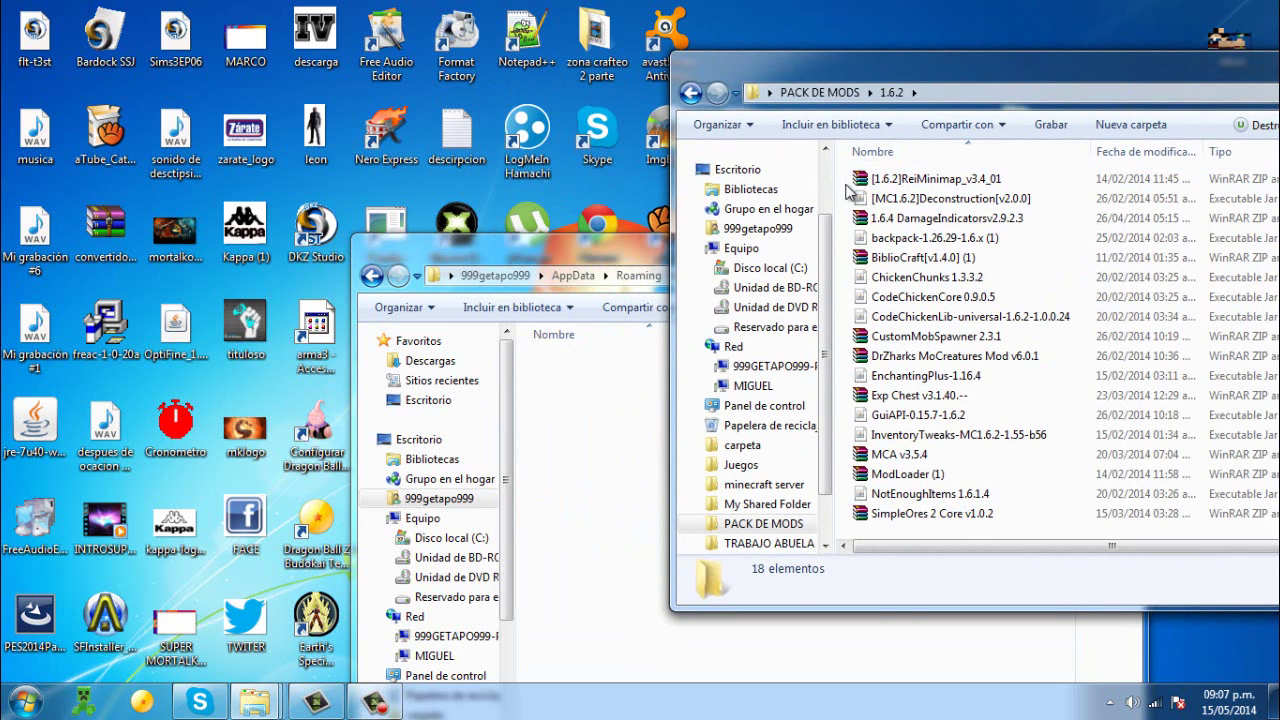
click(845, 92)
drag(884, 181, 601, 441)
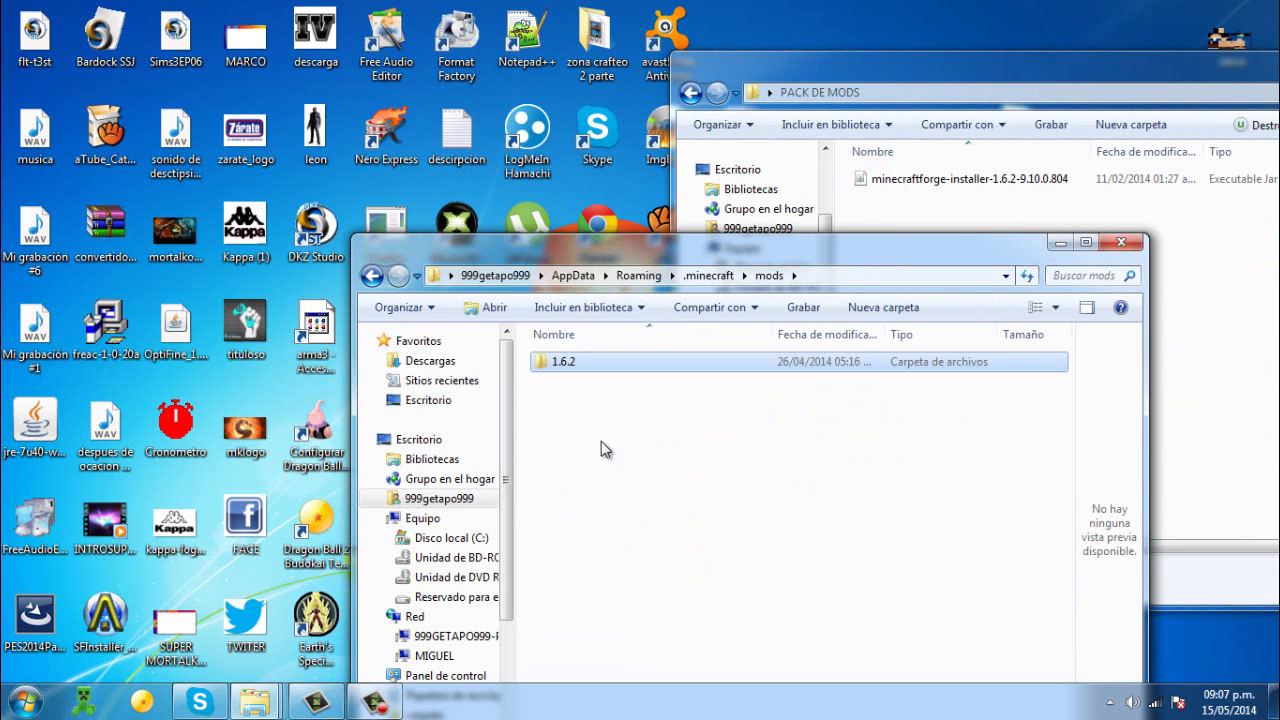
Check the mod files in the 1.6.2 folder inside mods and close both folder windows.
double_click(789, 365)
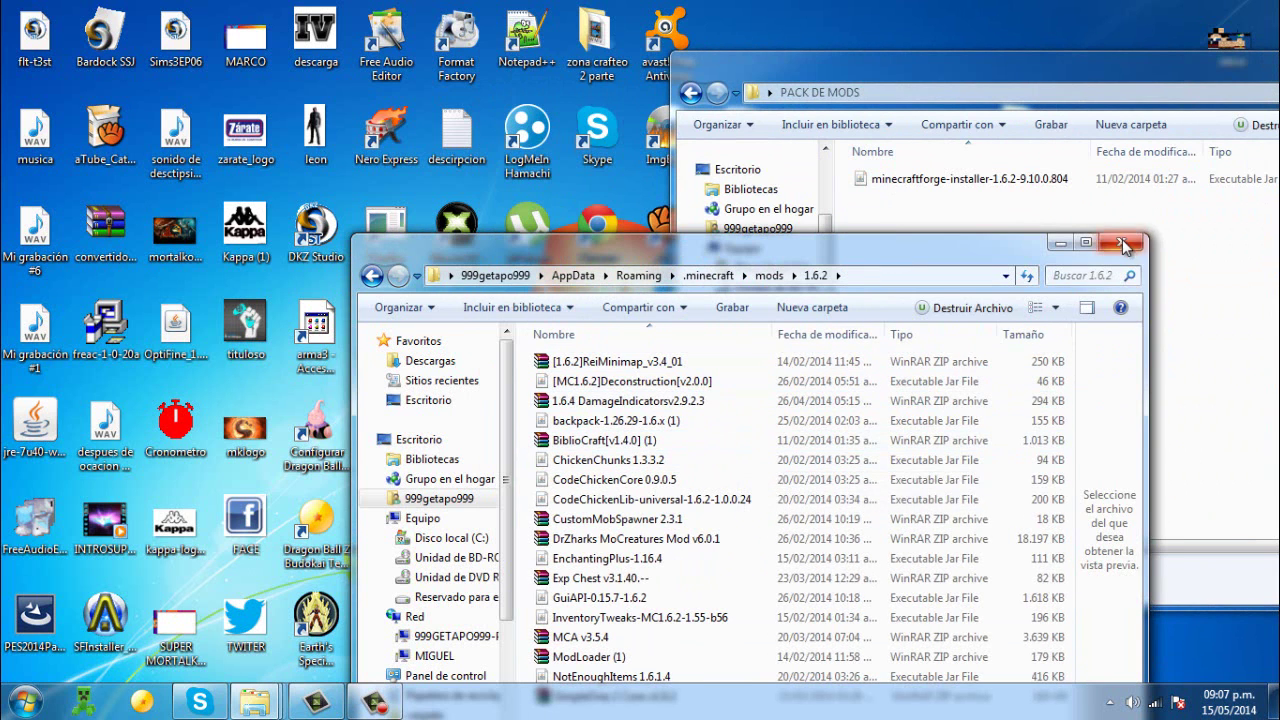
click(1121, 242)
drag(1135, 88, 871, 116)
click(1148, 100)
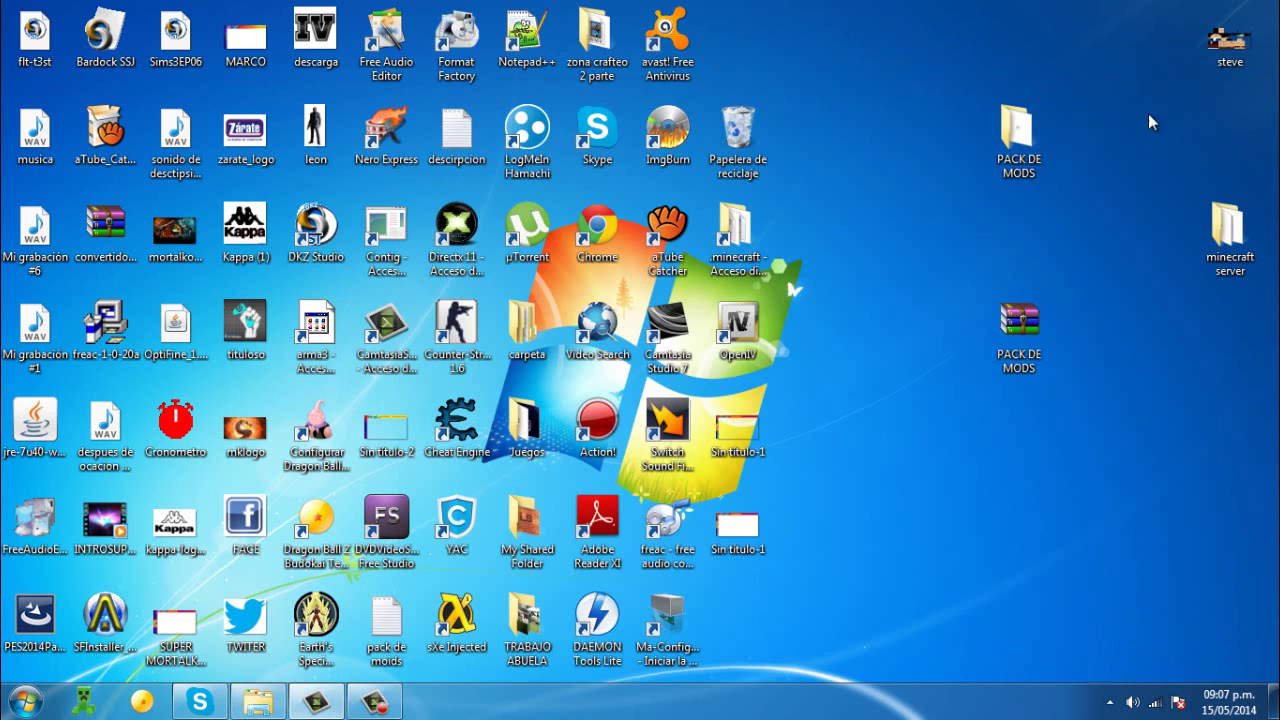
Run the Minecraft launcher, start the game with the modseverywhey profile to check the loaded mods, and close the game.
click(64, 704)
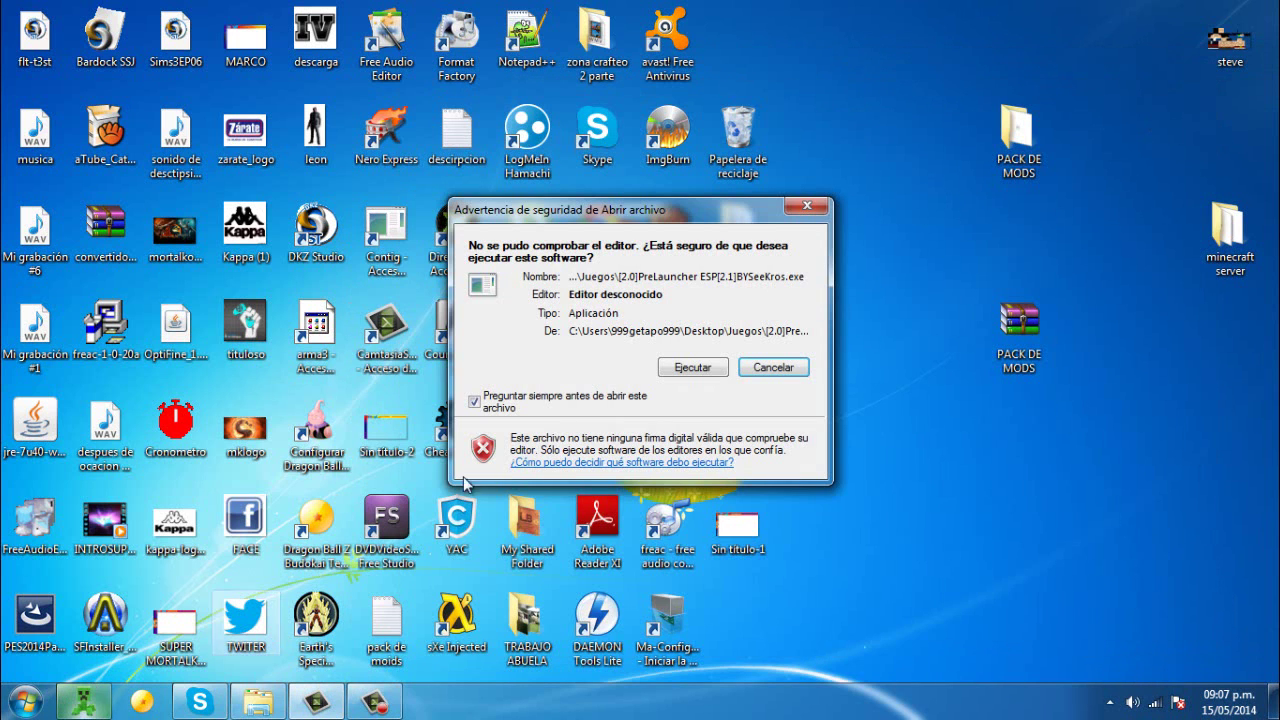
click(678, 366)
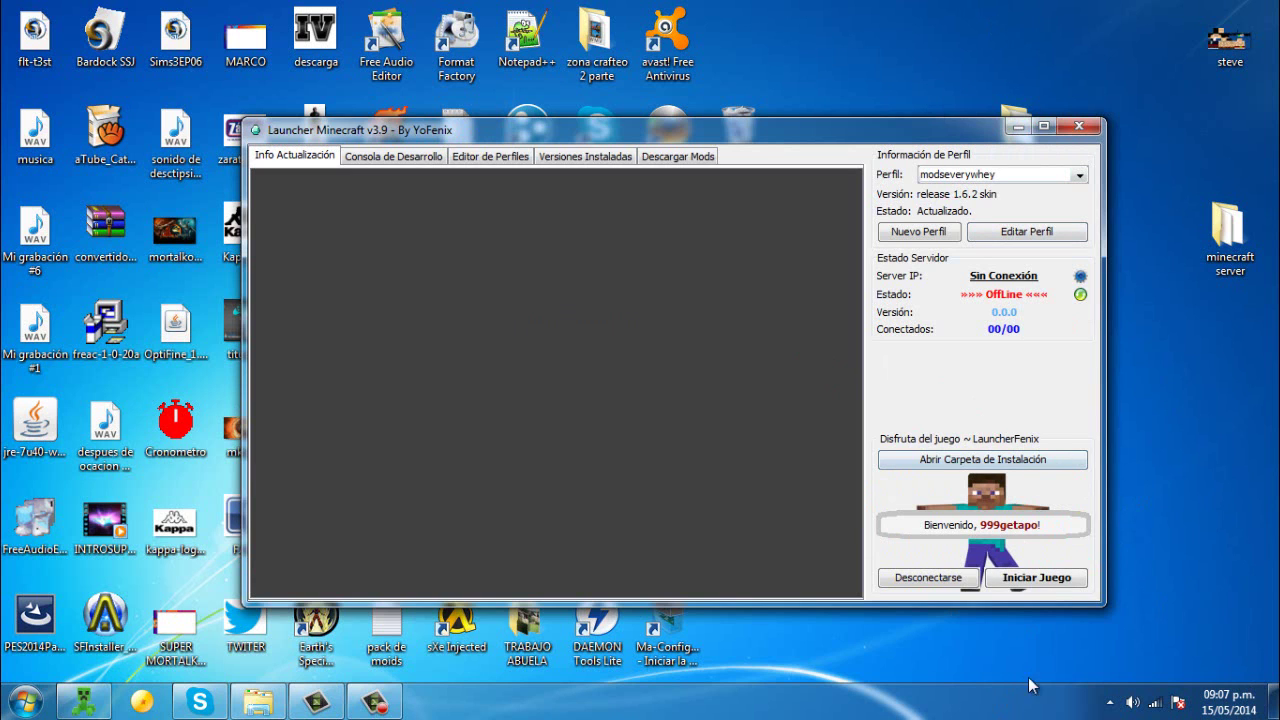
click(1050, 580)
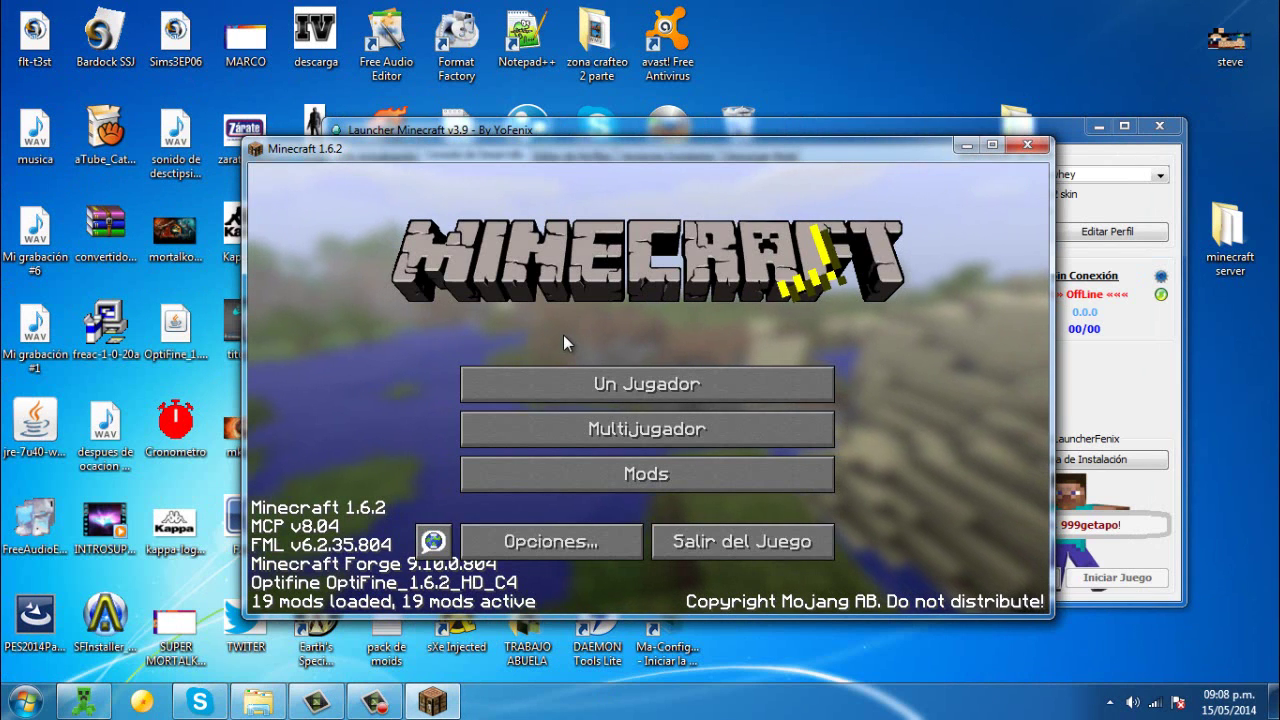
click(1030, 147)
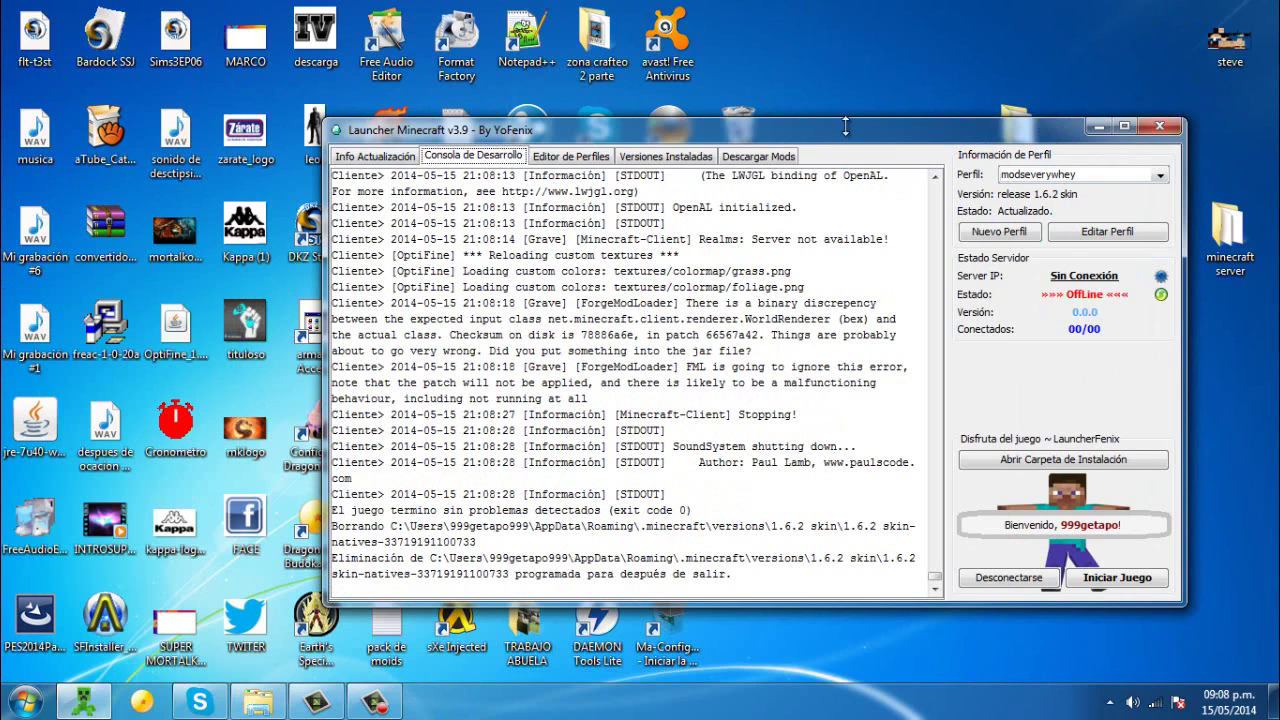
Begin a launcher profile named preuba youtube, browse the versions to release 1.6.2-Forge9.10.0.804OPTIFINE, and discard the profile.
click(1000, 231)
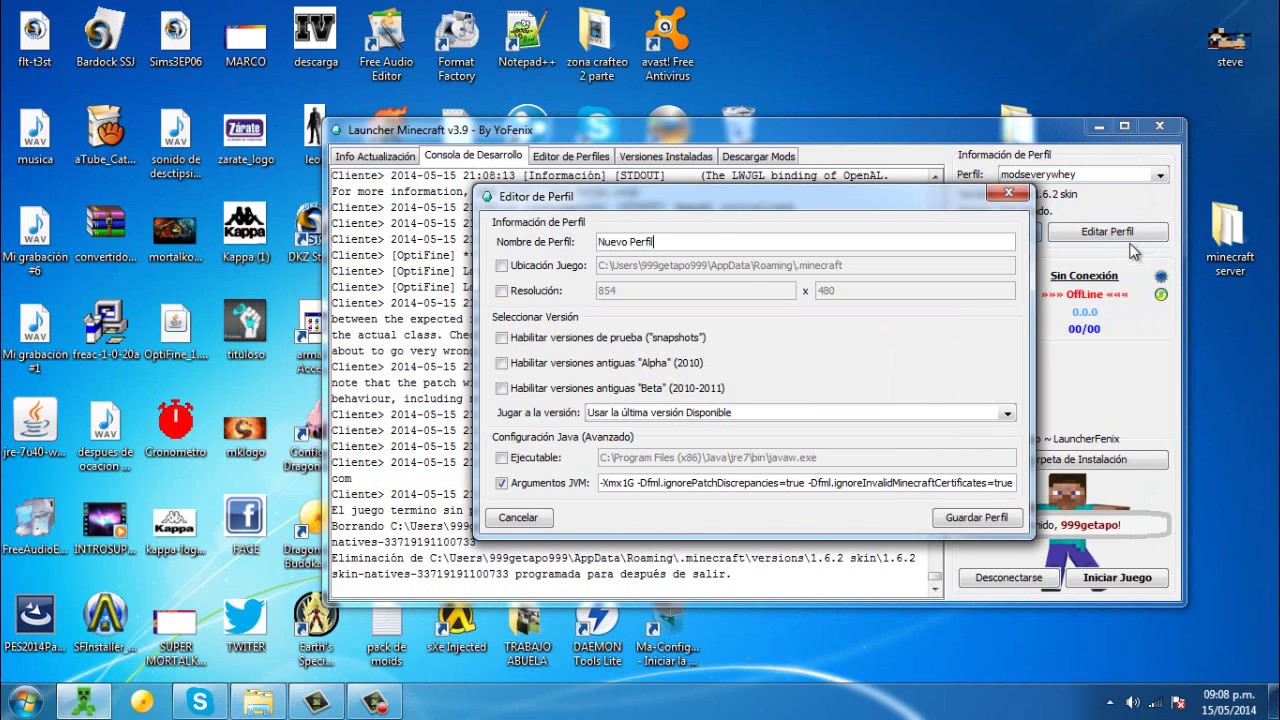
double_click(694, 244)
key(BackSpace)
click(662, 412)
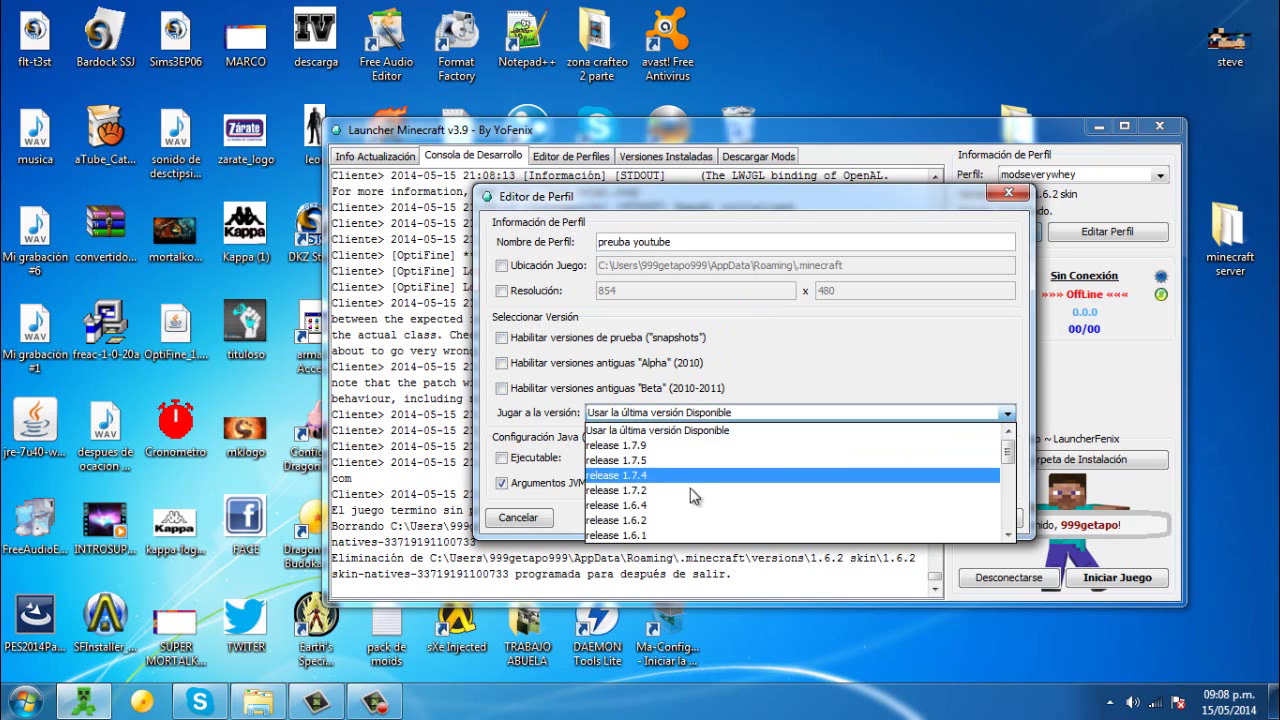
scroll(760, 508, down, 6)
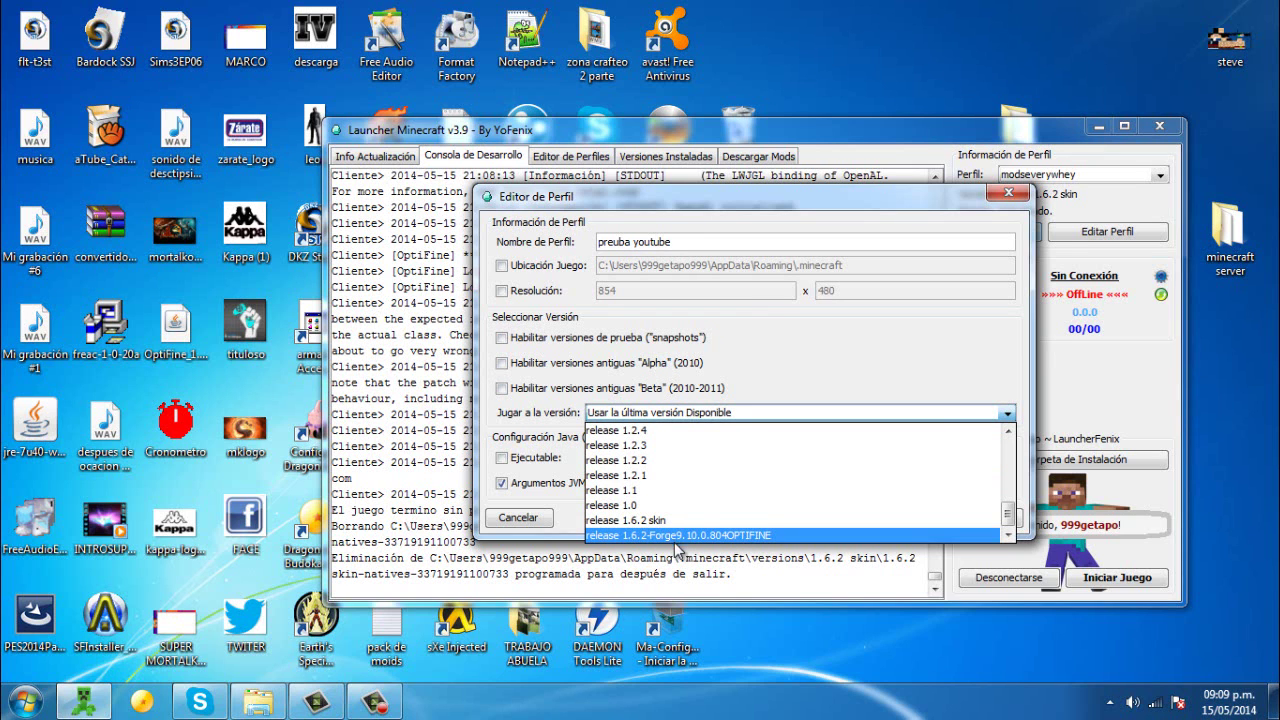
click(1008, 193)
click(1008, 193)
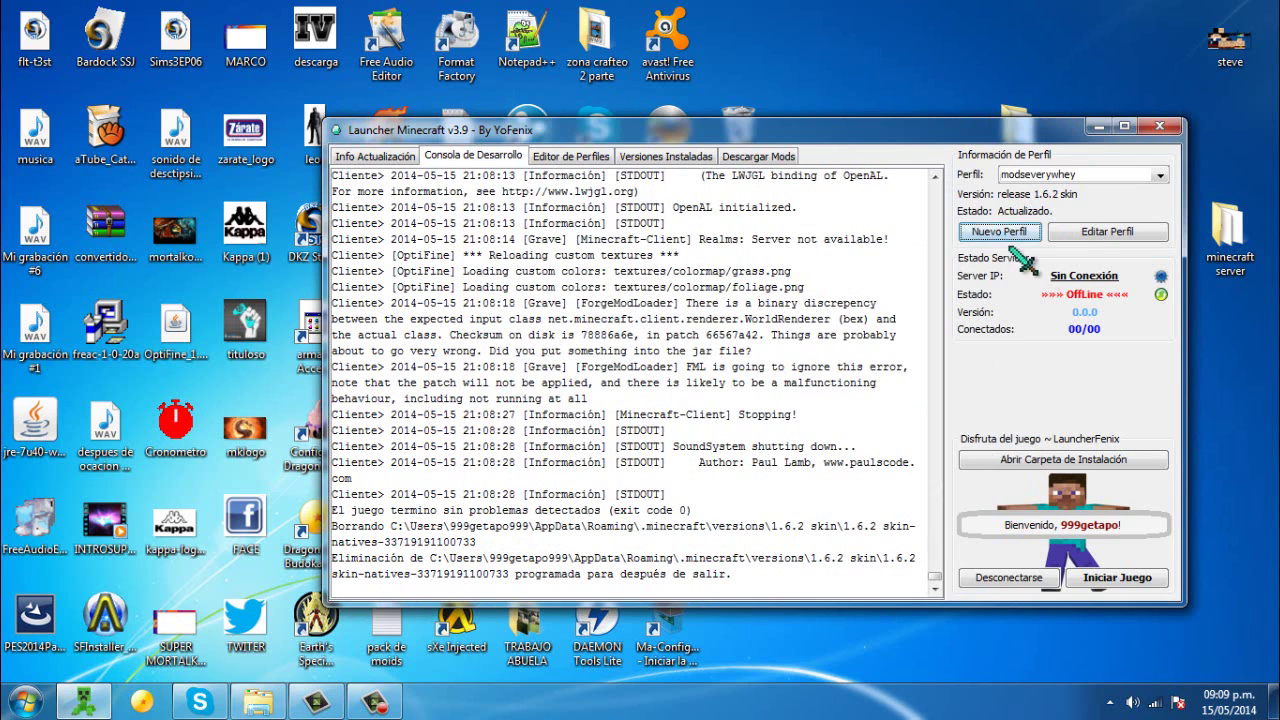
View the settings of modseverywhey and of a blank new profile without saving, and keep modseverywhey selected in the launcher.
click(1100, 232)
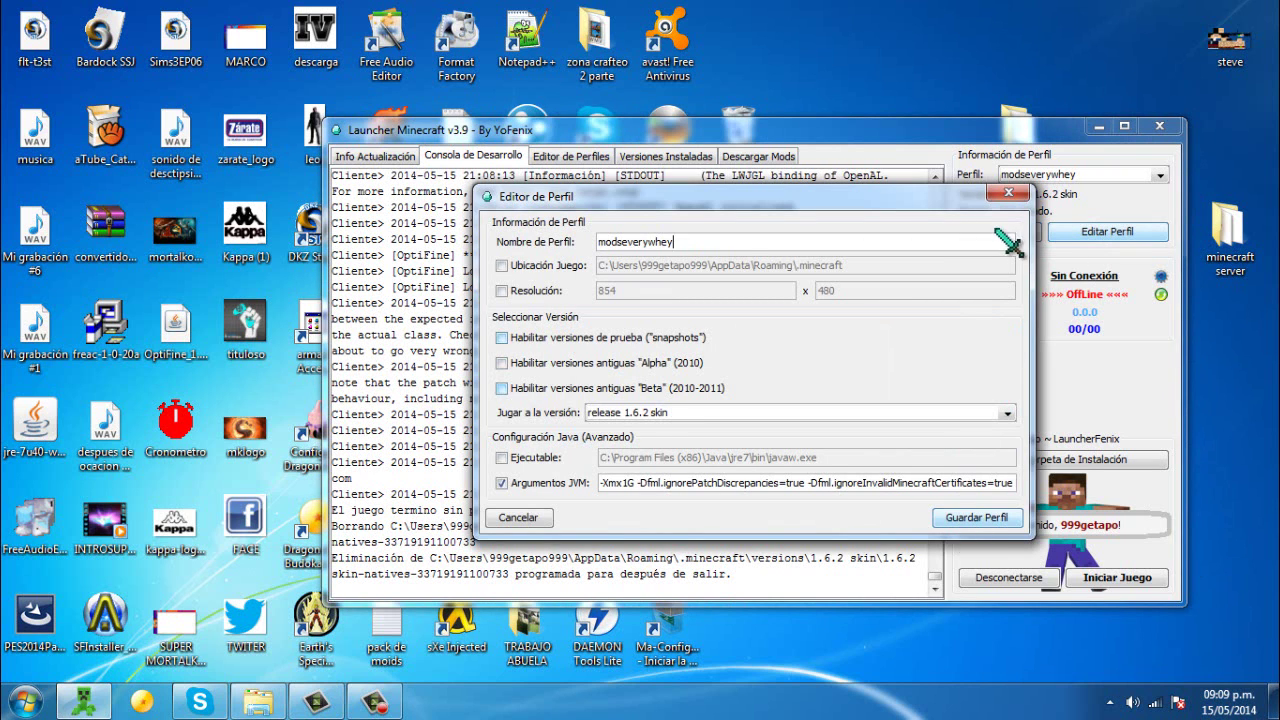
click(1008, 193)
click(1000, 233)
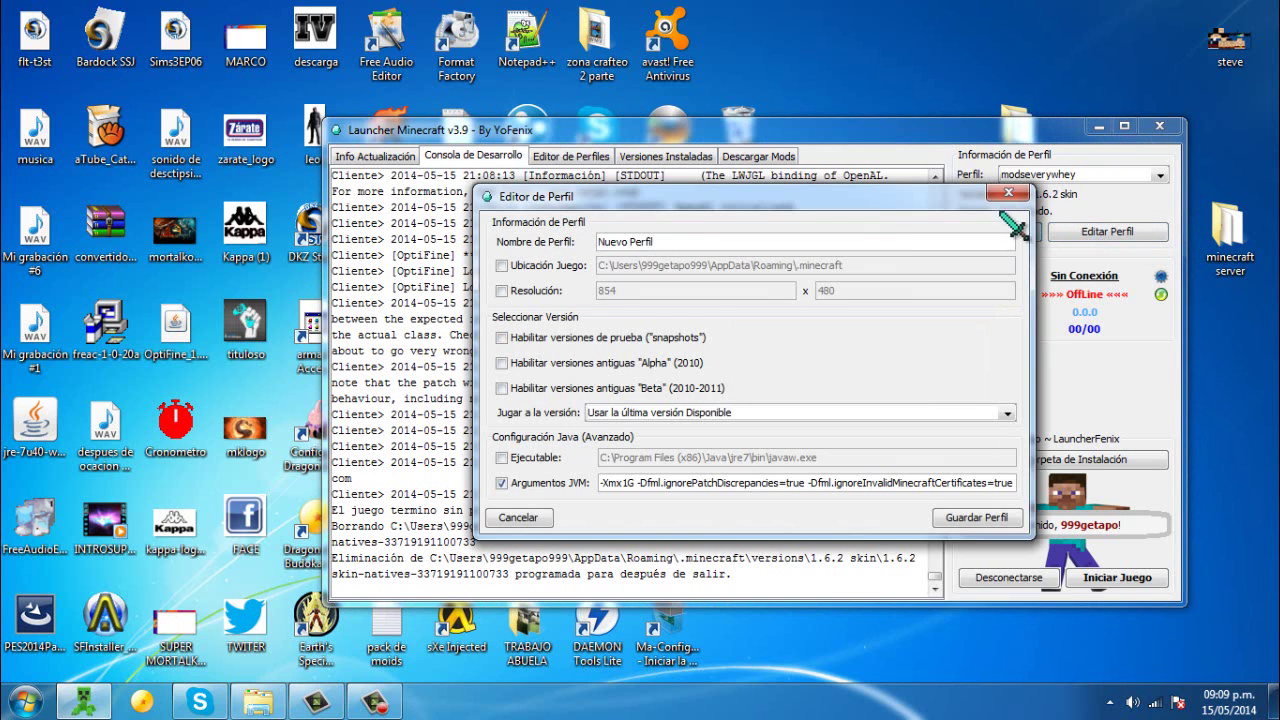
click(1008, 193)
click(1060, 175)
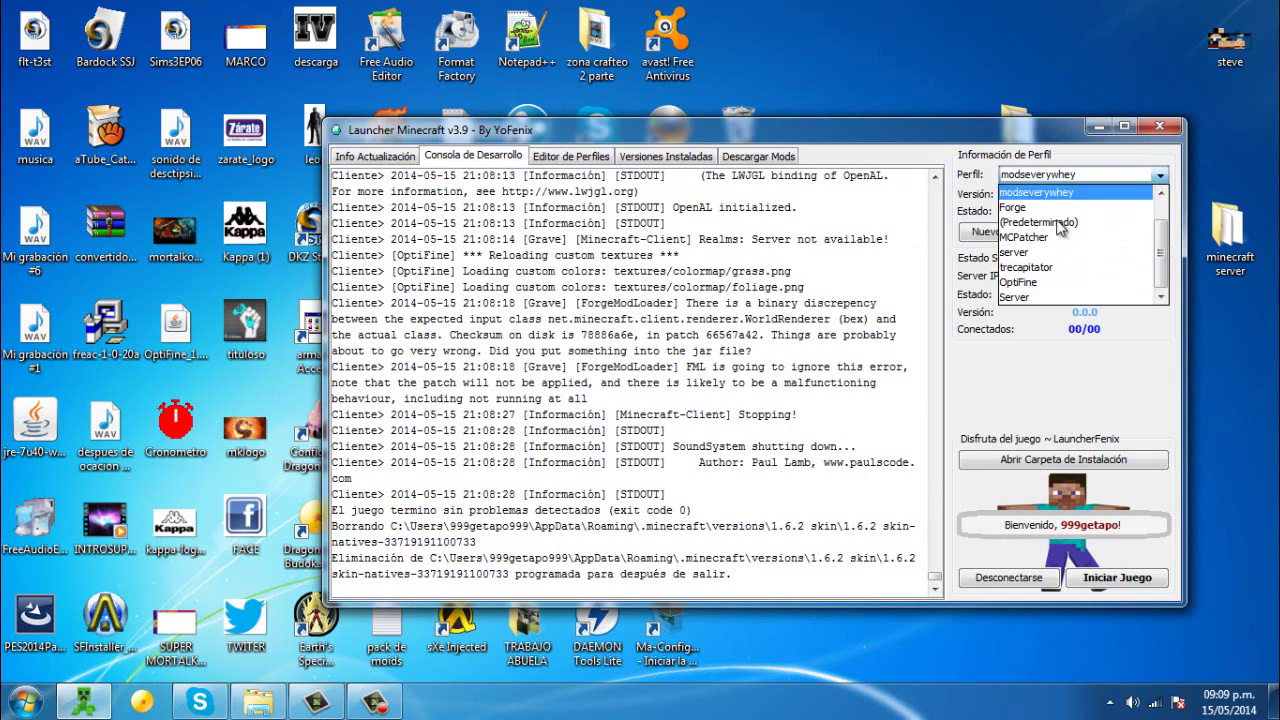
click(1040, 192)
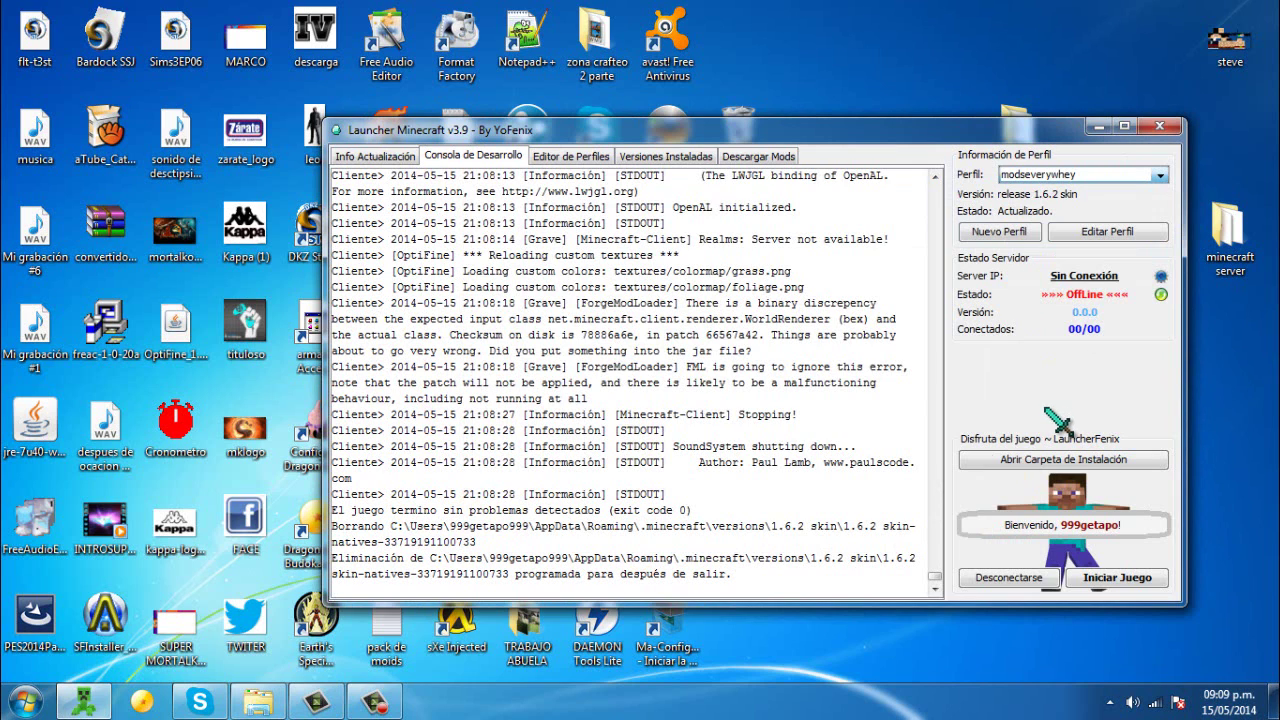
Start the game from the launcher with the modseverywhey profile.
click(1100, 580)
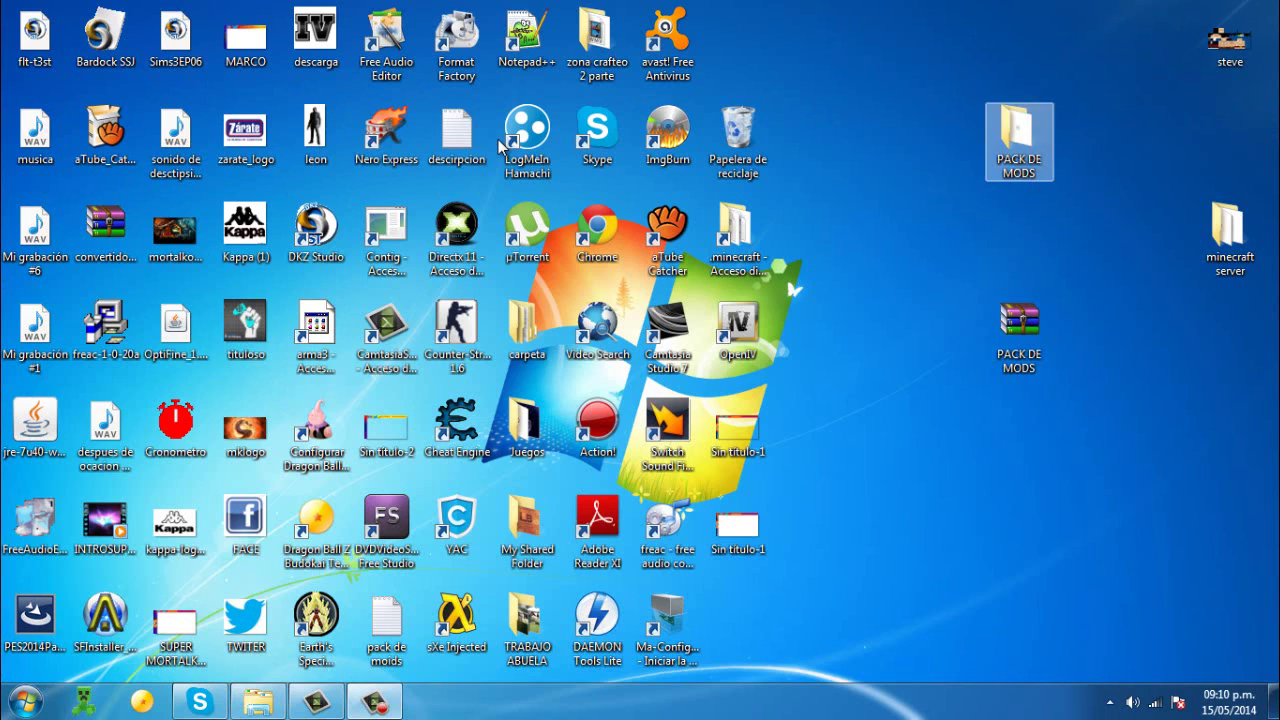
drag(930, 26, 790, 526)
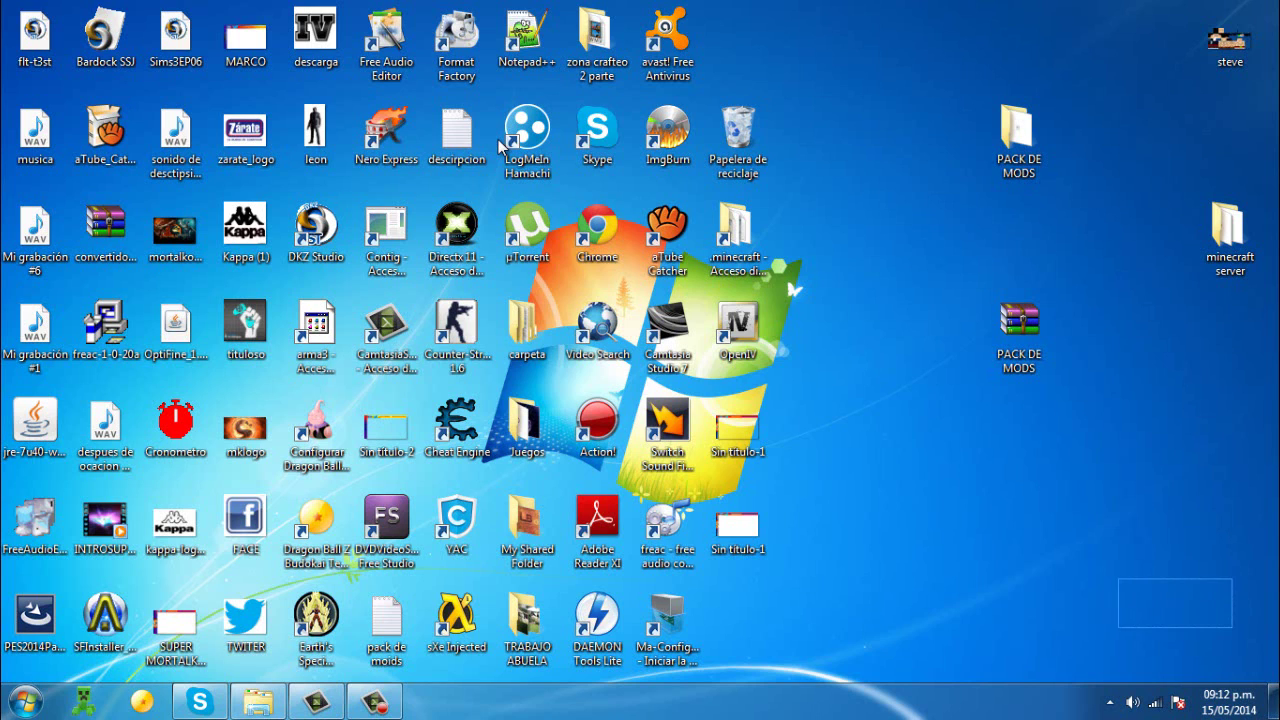
drag(1193, 593, 1152, 552)
drag(1223, 622, 520, 240)
drag(498, 139, 498, 139)
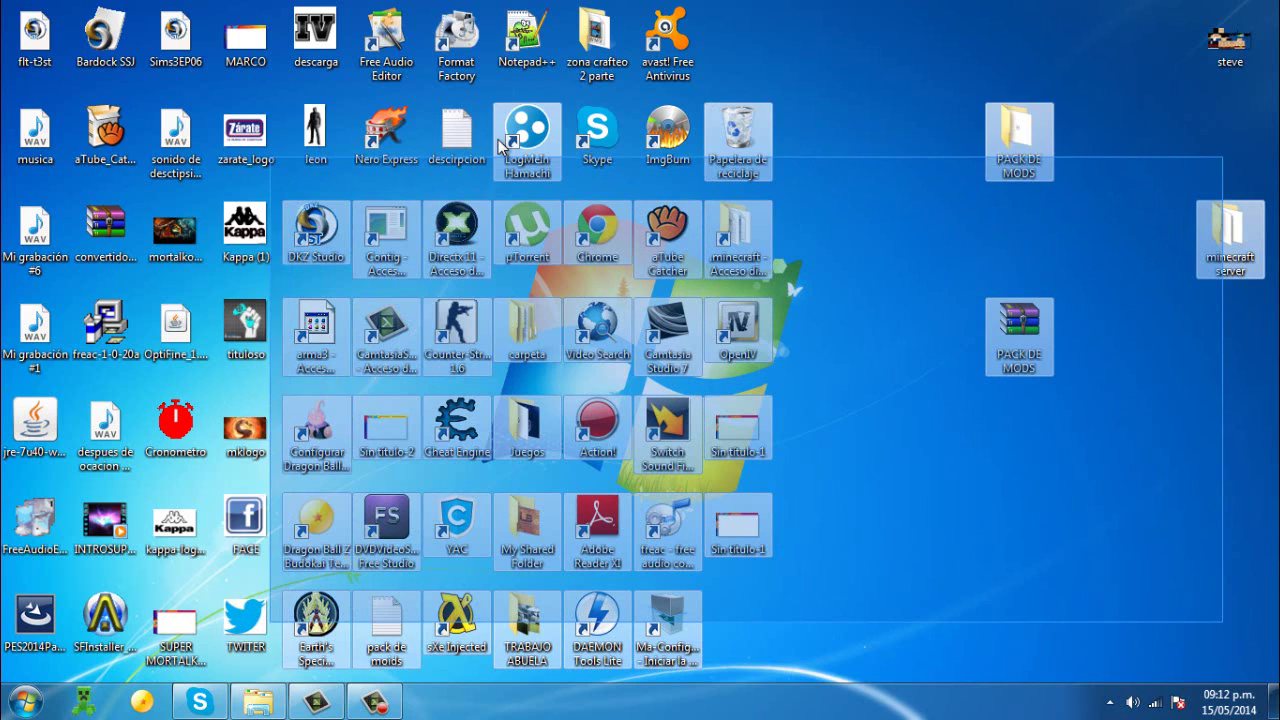
key(ctrl+a)
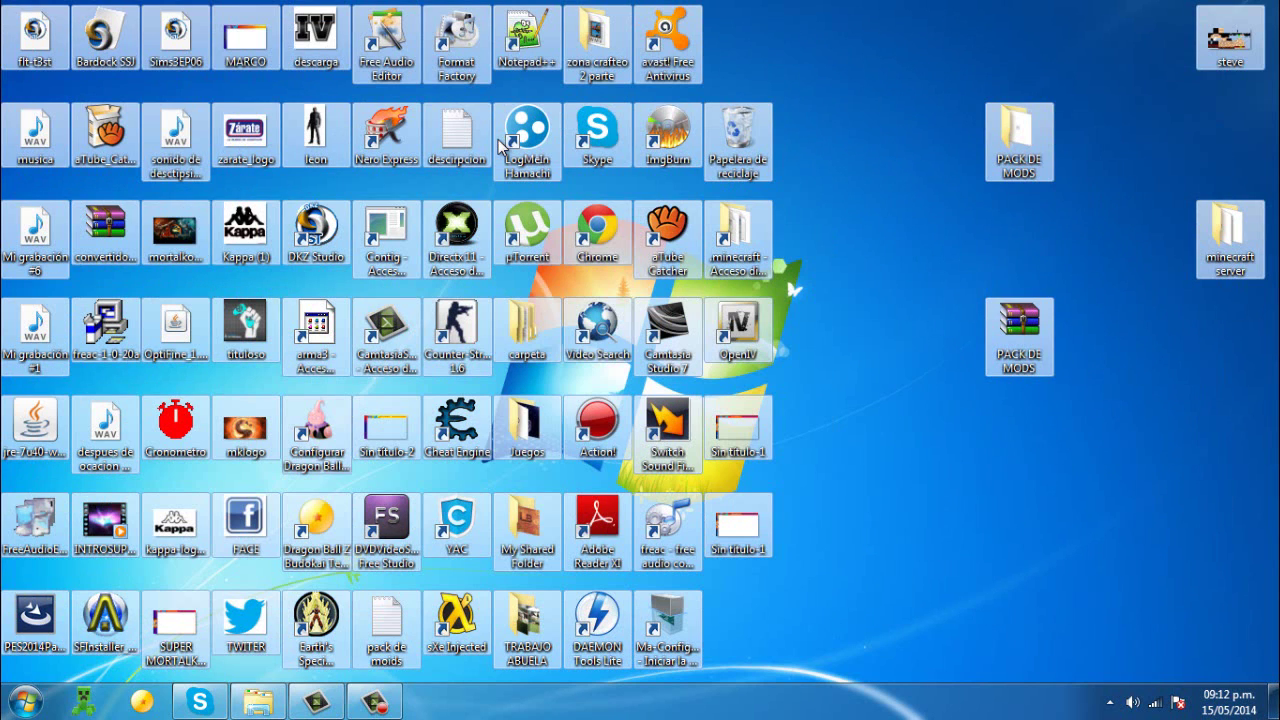
drag(1266, 527, 942, 290)
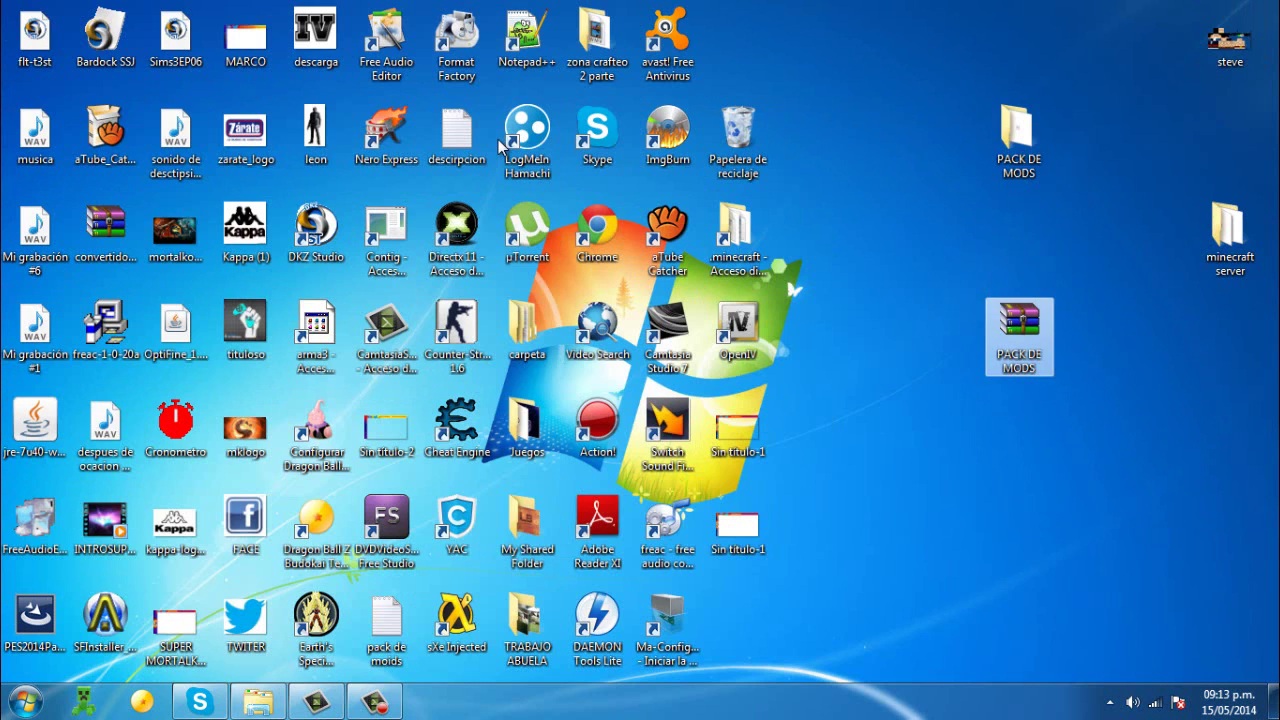
drag(1108, 480, 986, 236)
drag(1058, 390, 952, 226)
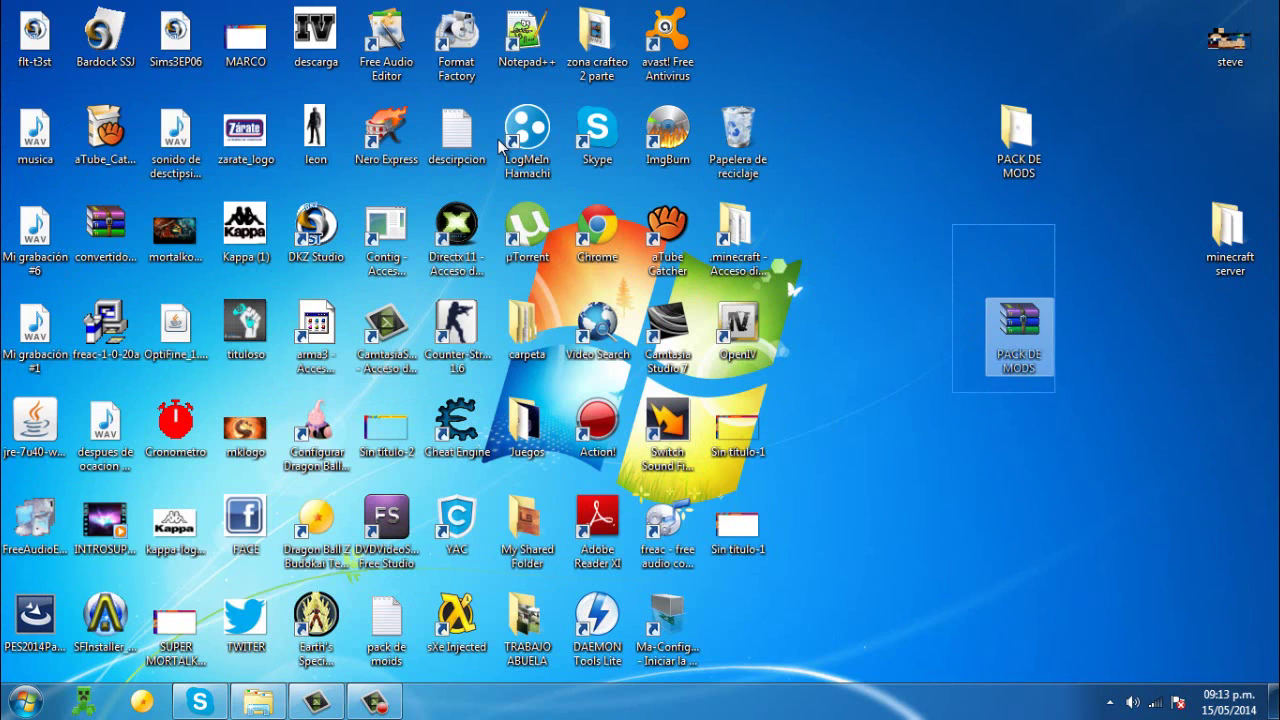
mouse_move(1092, 394)
mouse_down()
mouse_move(986, 343)
mouse_move(969, 286)
mouse_up()
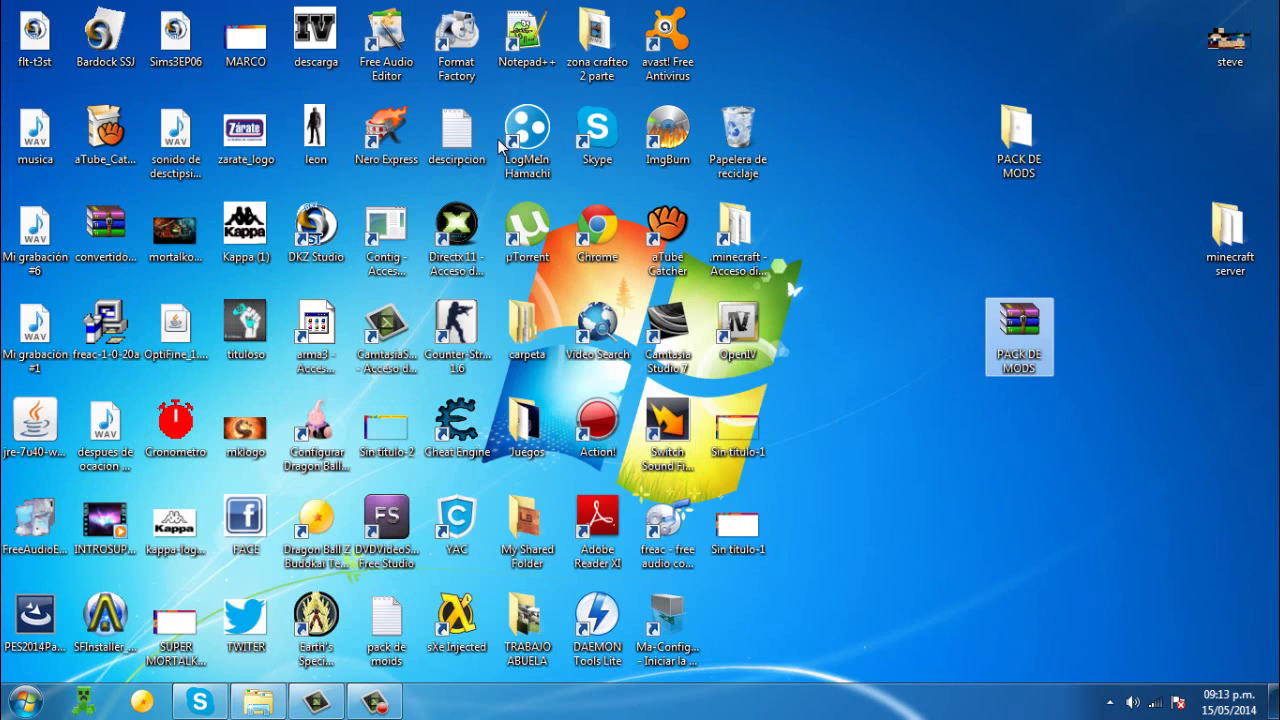
drag(1146, 416, 946, 274)
drag(1056, 406, 1000, 300)
drag(1138, 436, 989, 240)
click(498, 139)
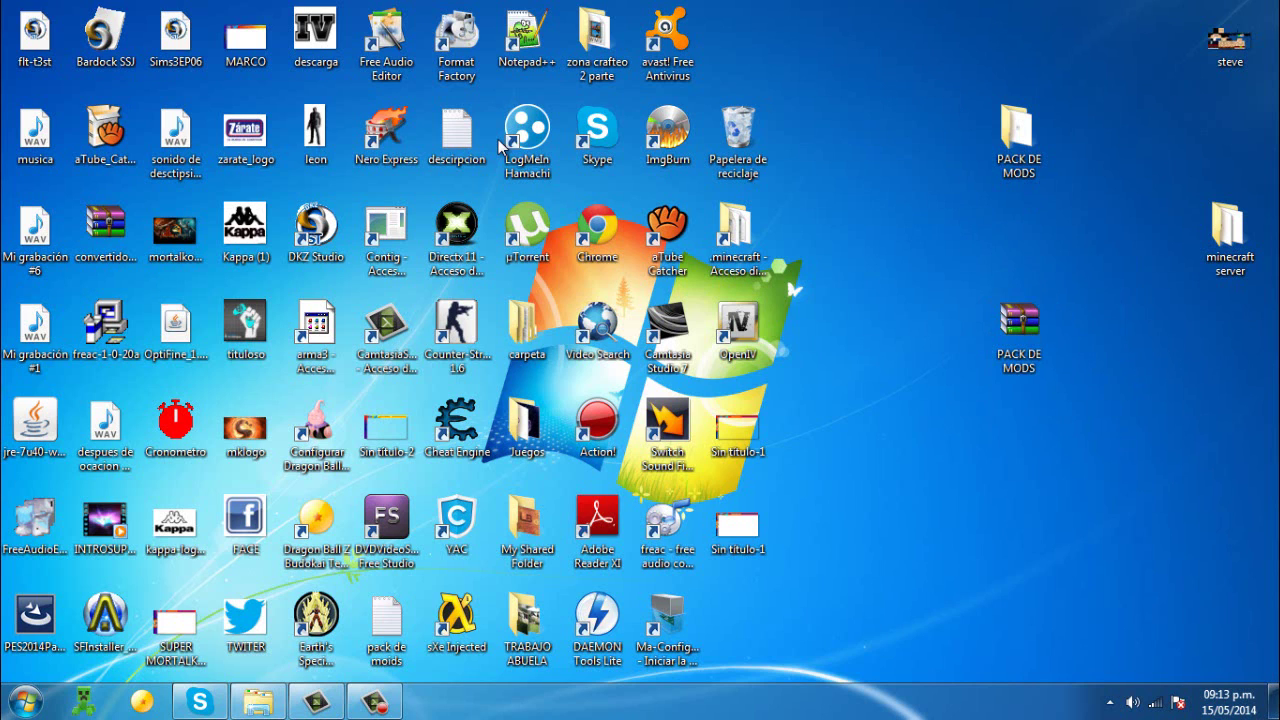